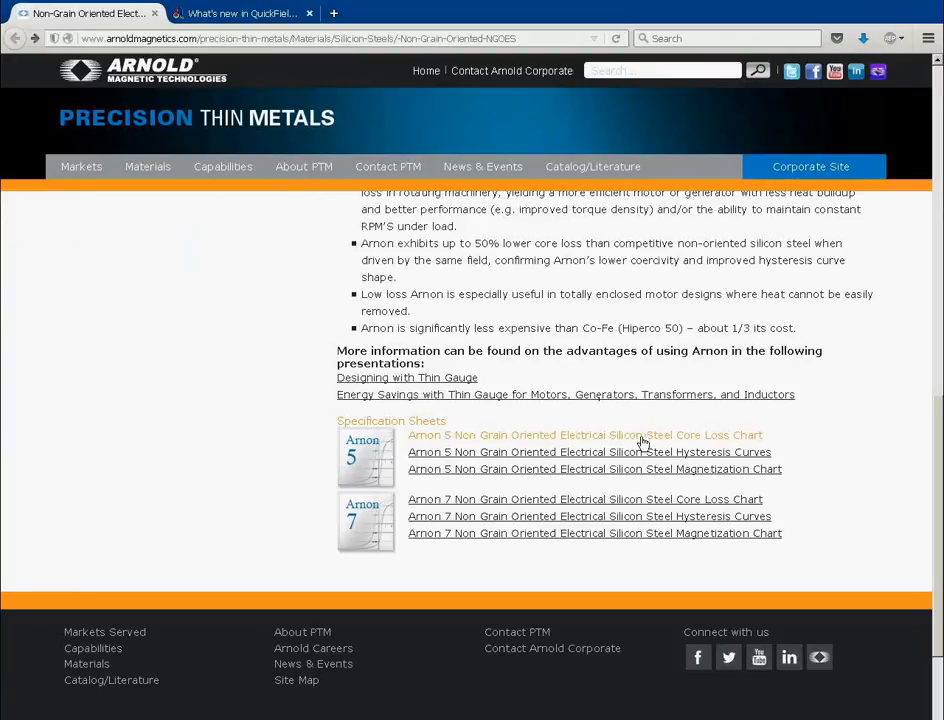
- Open the Arnon 5 Non Grain Oriented Electrical Silicon Steel Core Loss Chart
click(644, 438)
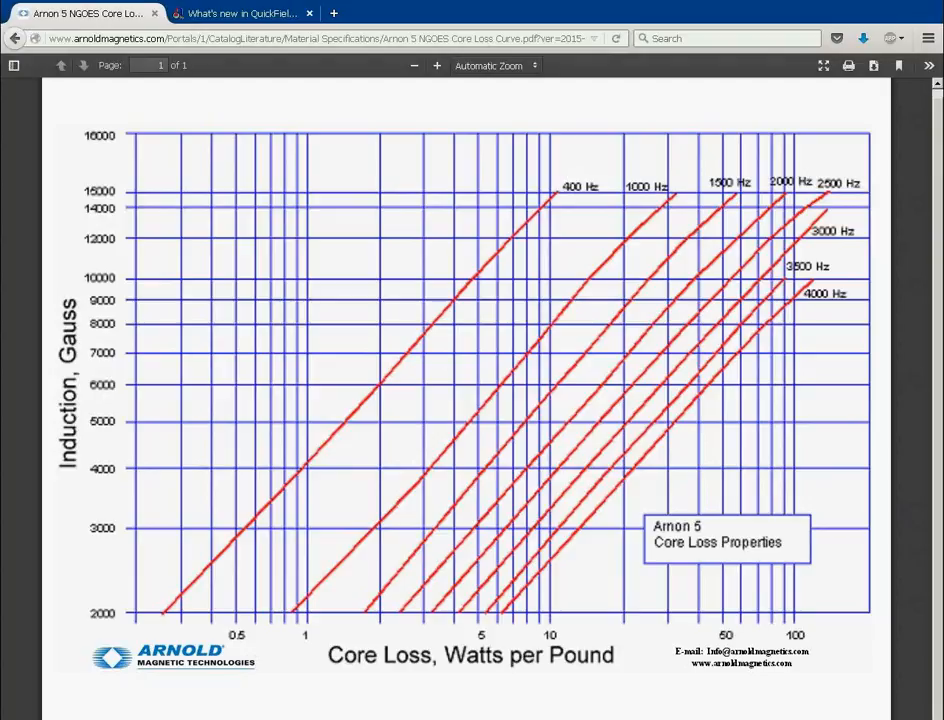
- Switch to QuickField and start a new problem with the file name core_loss in the folder D:\
key(alt+Tab)
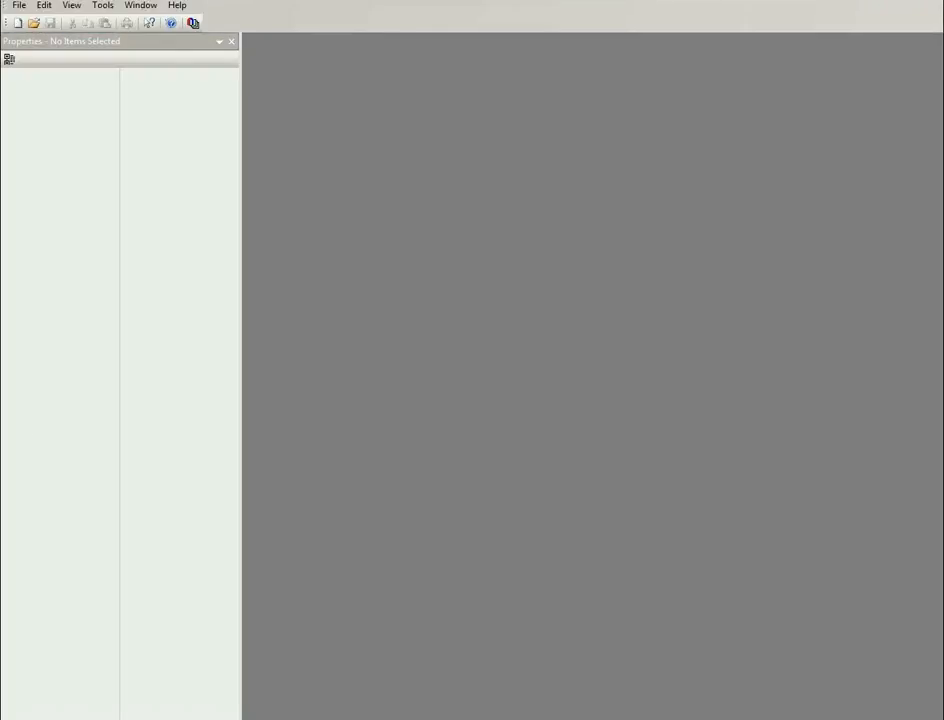
click(18, 23)
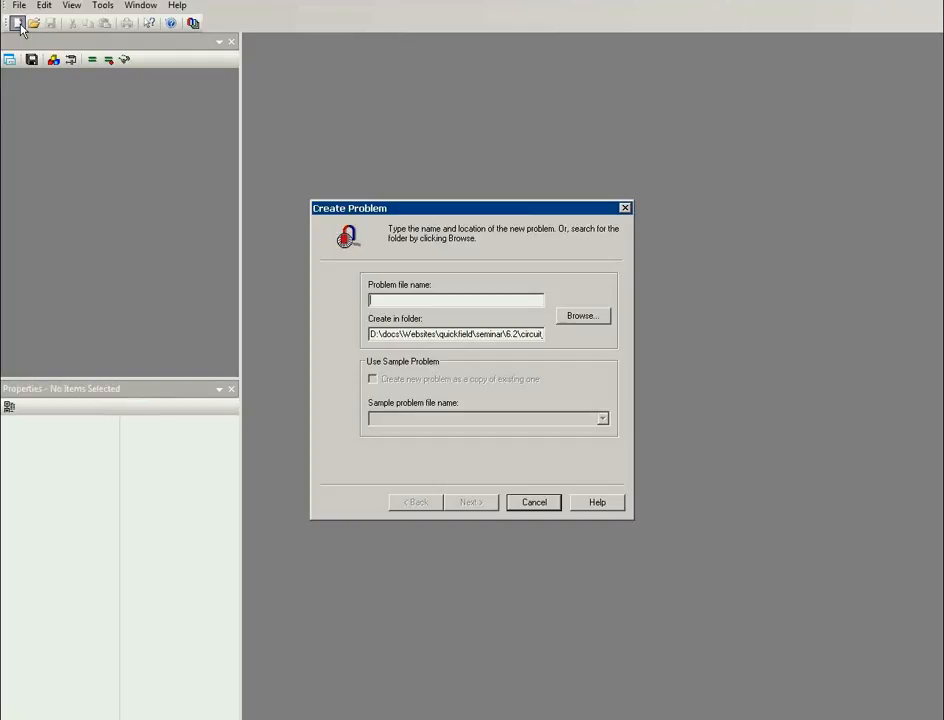
double_click(441, 333)
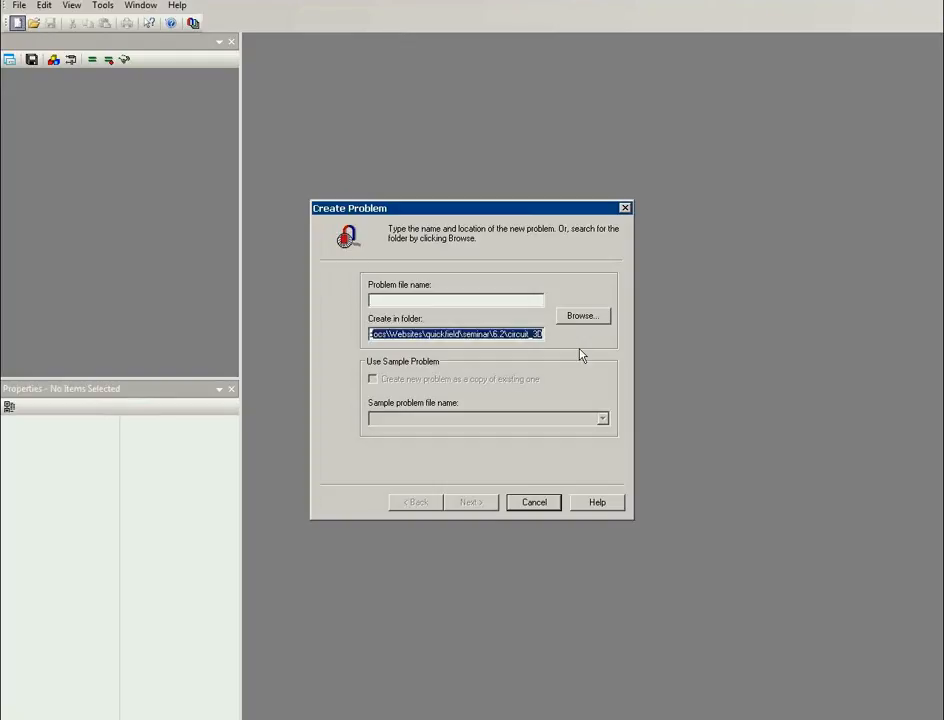
text(D:\)
click(459, 299)
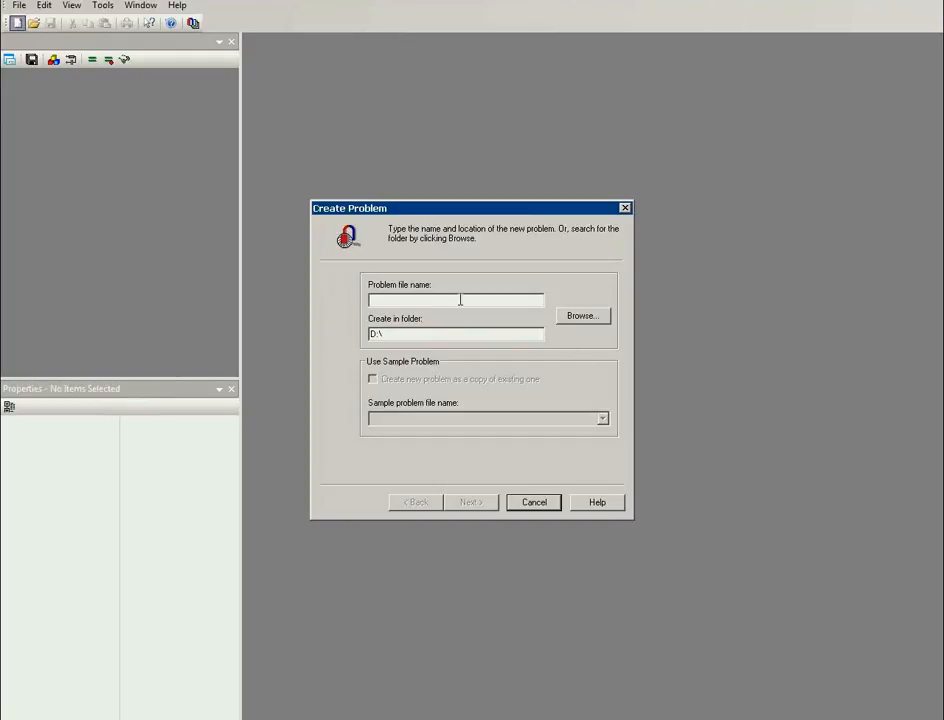
text(core)
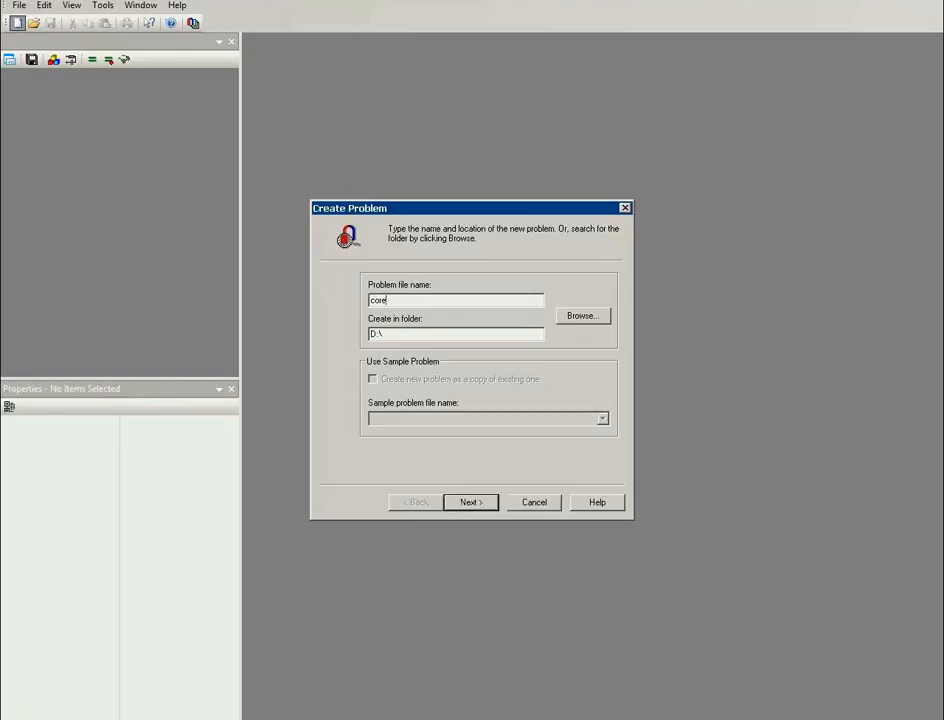
text(_loss)
click(472, 502)
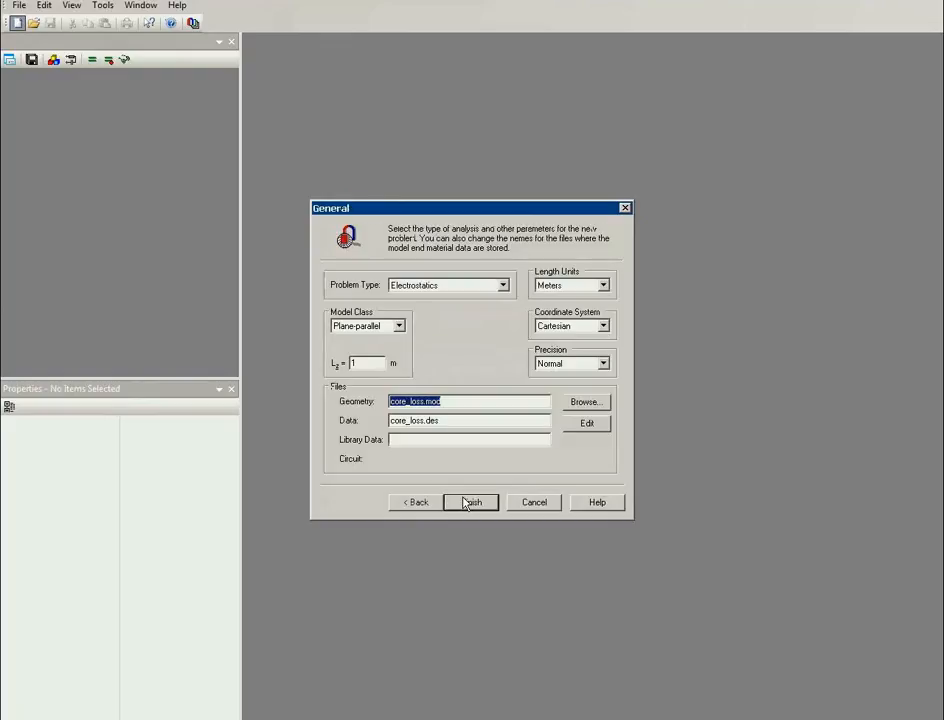
- Set the problem type to AC Magnetics with a frequency of 400 Hz and finish creating the problem
click(505, 287)
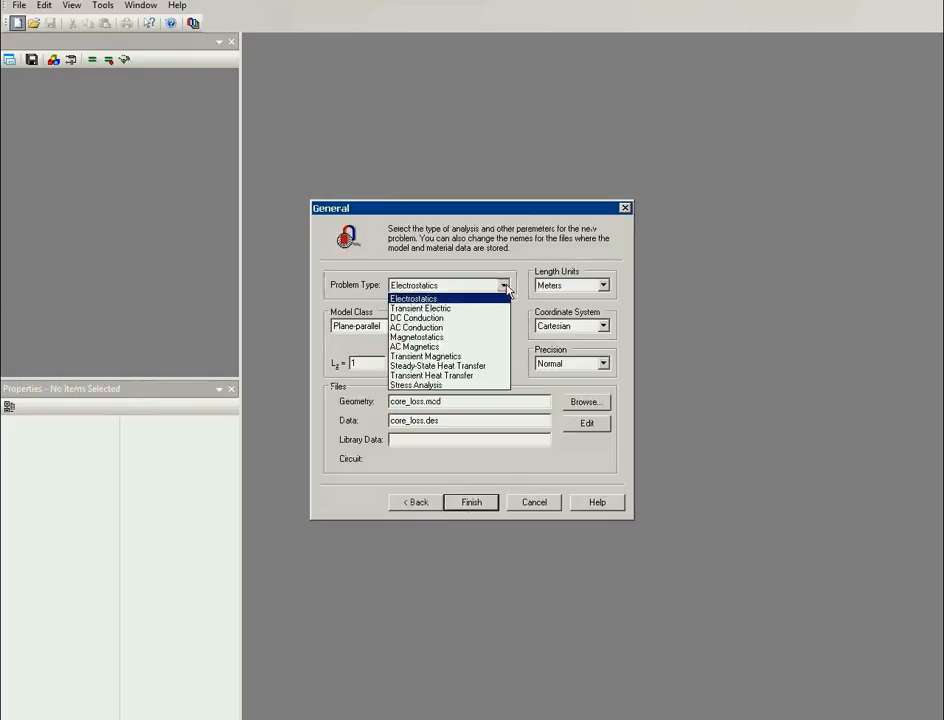
click(486, 350)
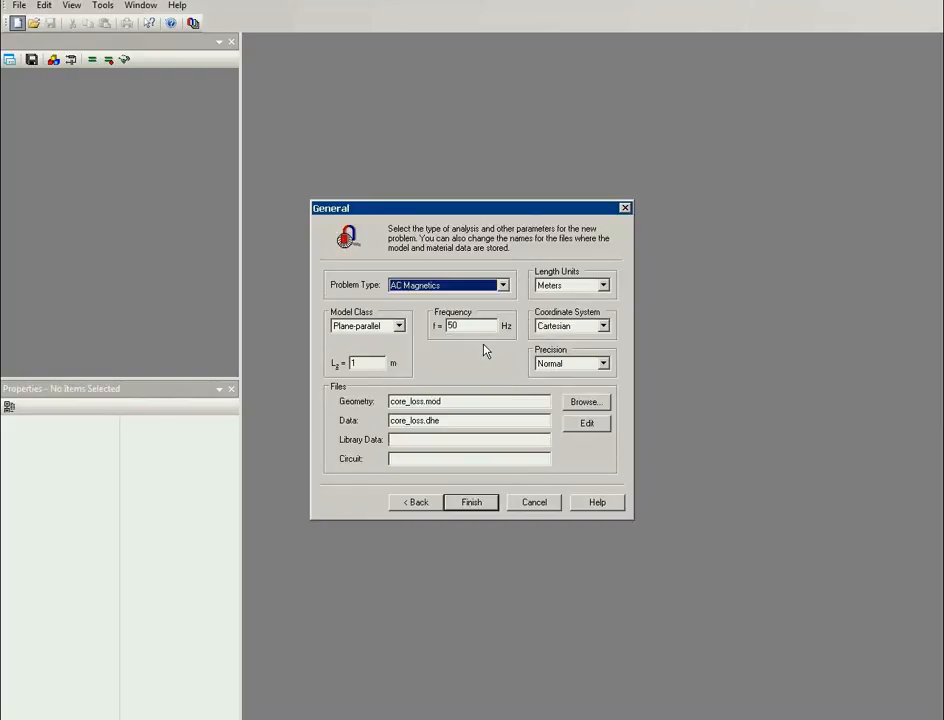
click(479, 331)
double_click(450, 326)
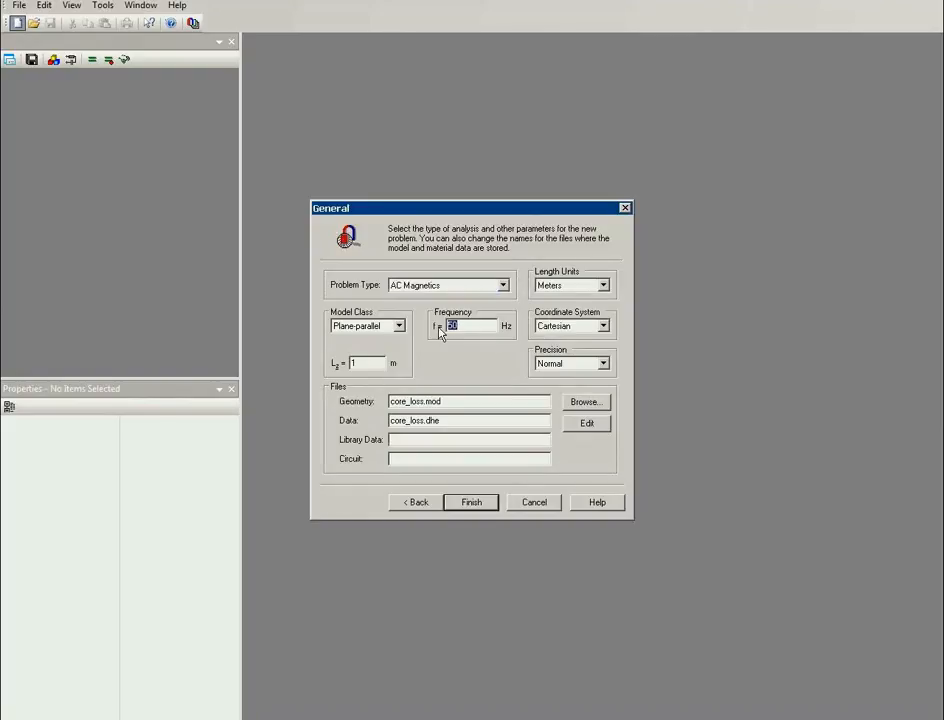
text(400)
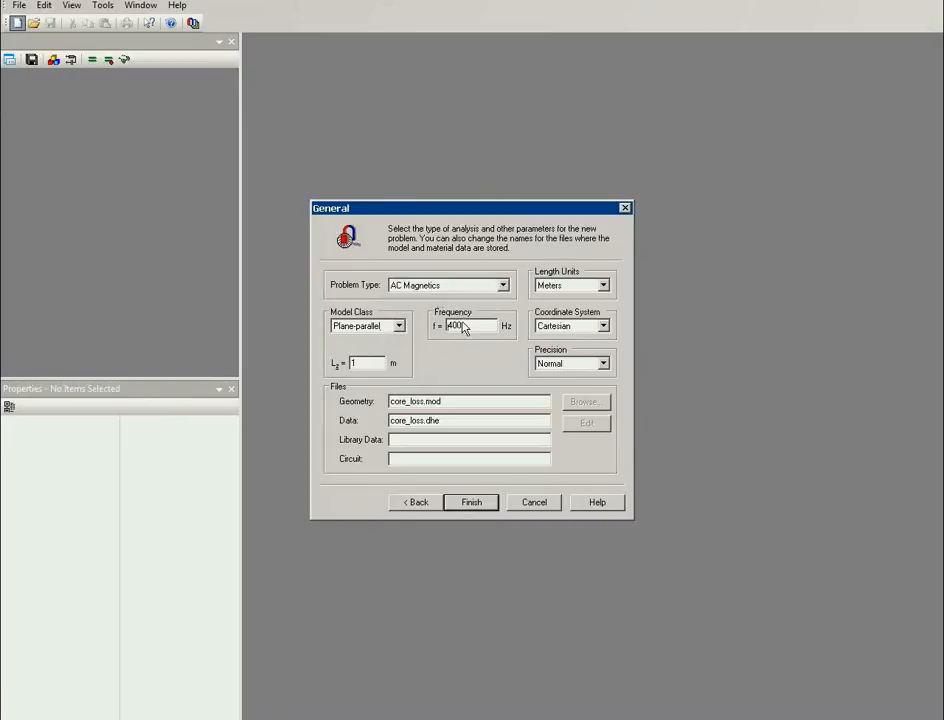
click(487, 505)
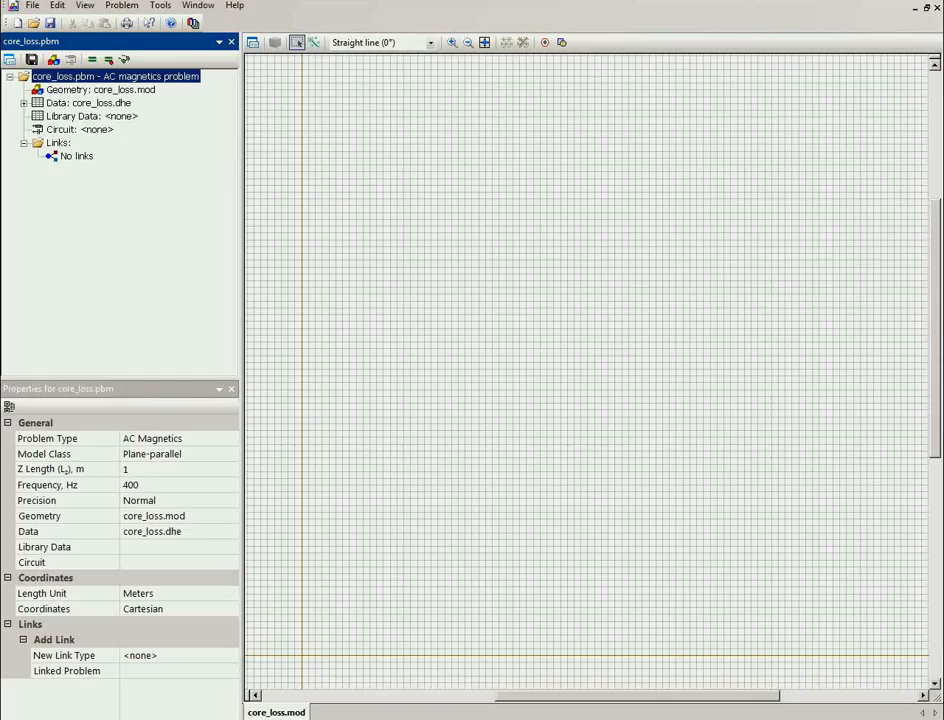
- Set the geometry model's length units to millimetres
click(85, 7)
click(265, 95)
click(86, 6)
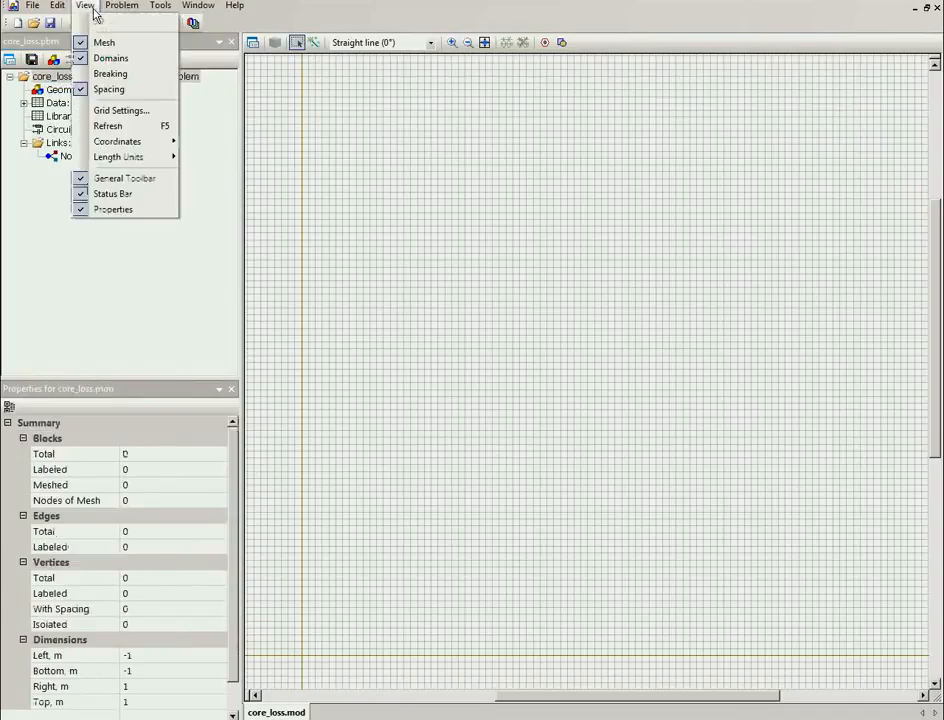
mouse_move(137, 143)
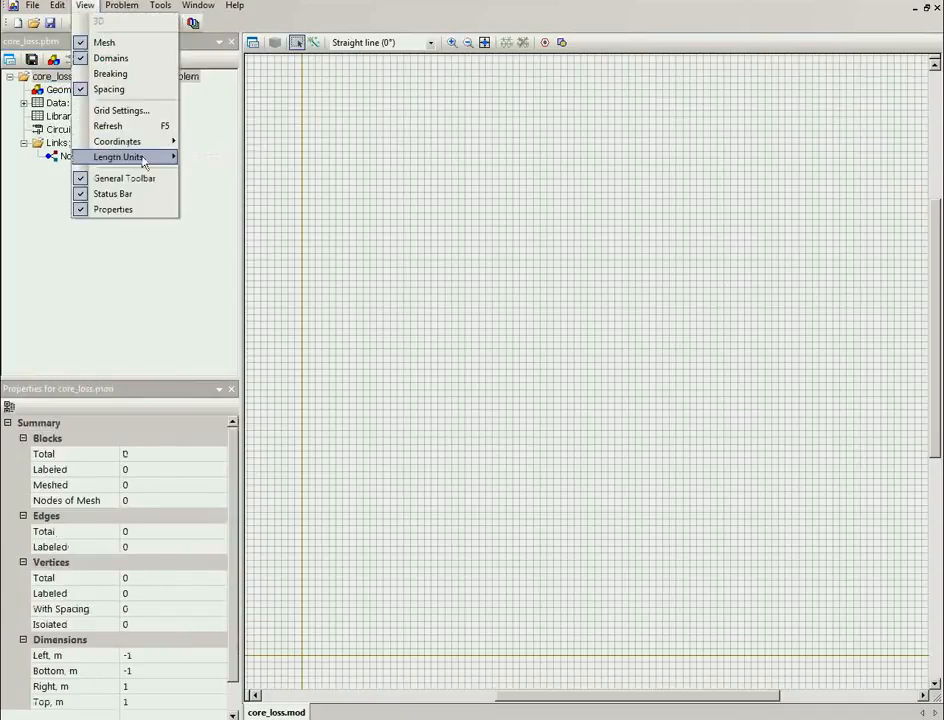
click(232, 171)
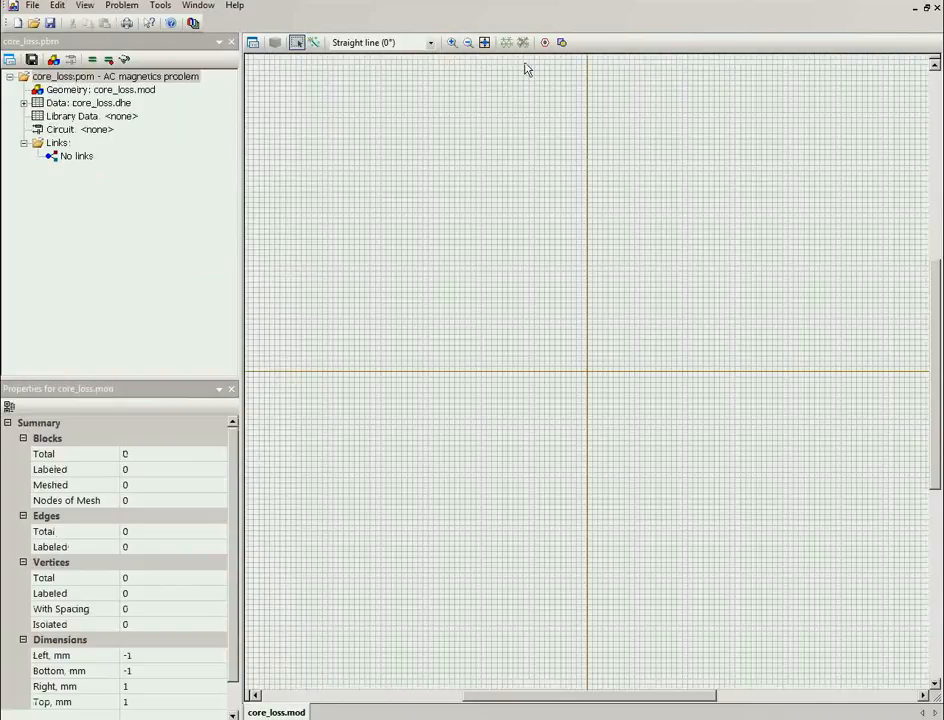
- Insert a rectangle 60 mm wide and 60 mm high, centred on the origin
click(561, 43)
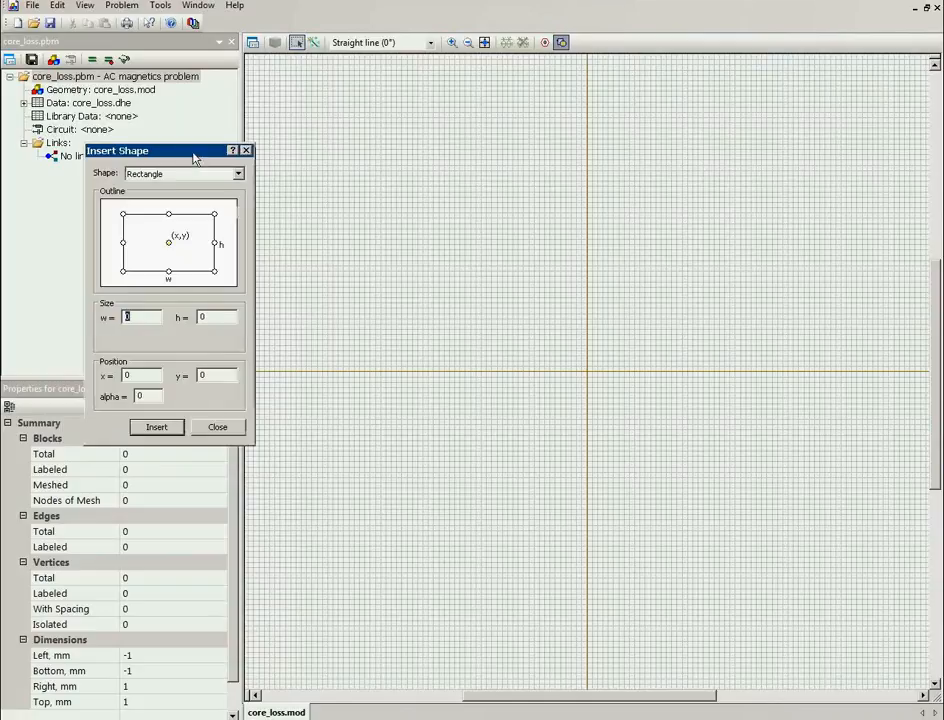
text(60)
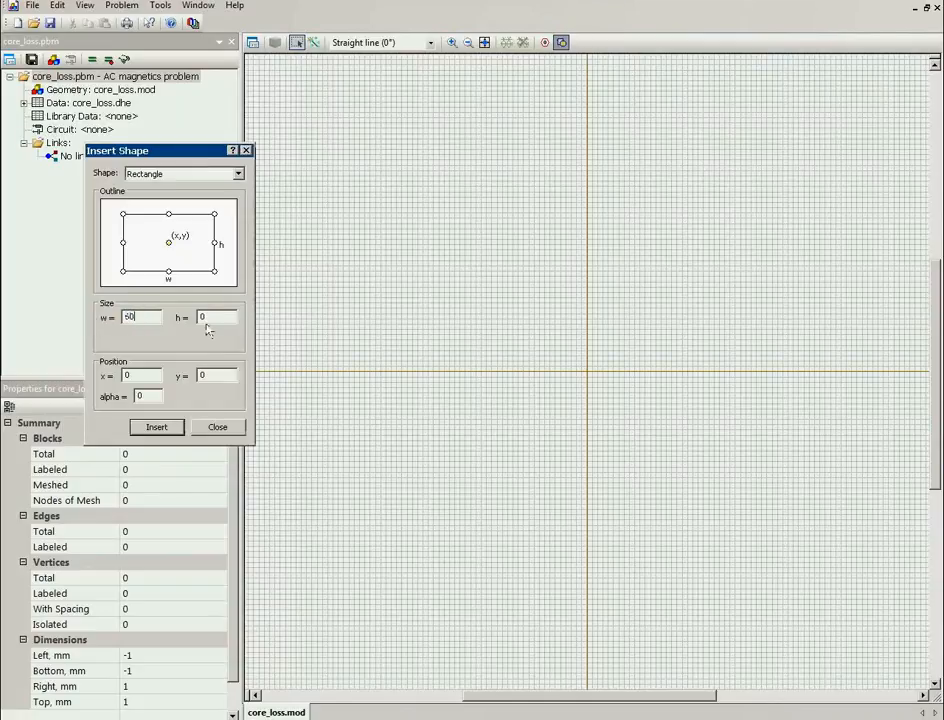
key(Tab)
text(60)
click(168, 428)
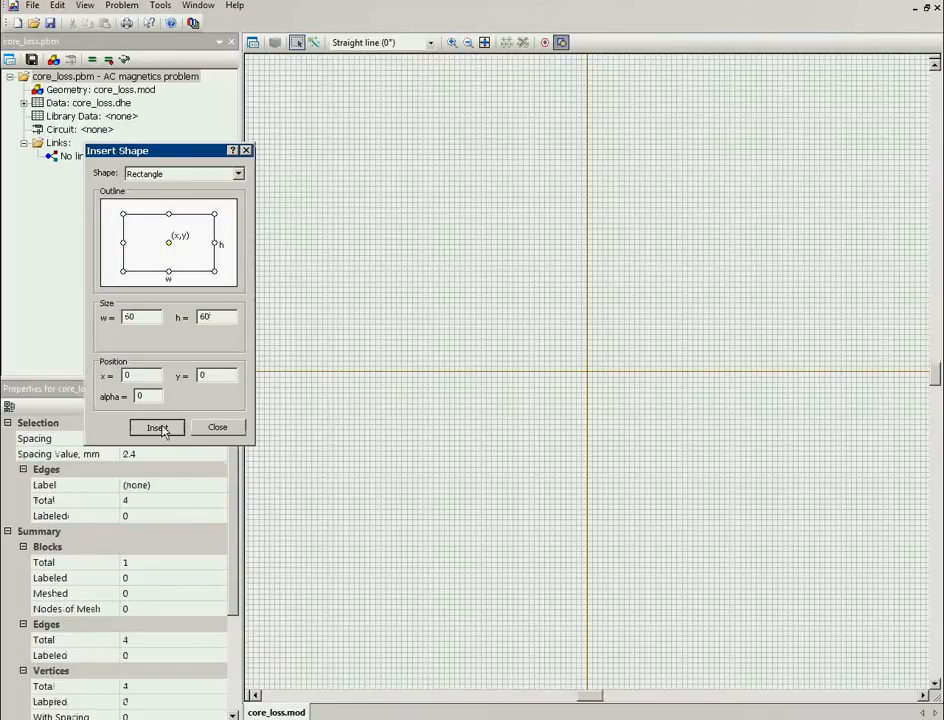
click(218, 427)
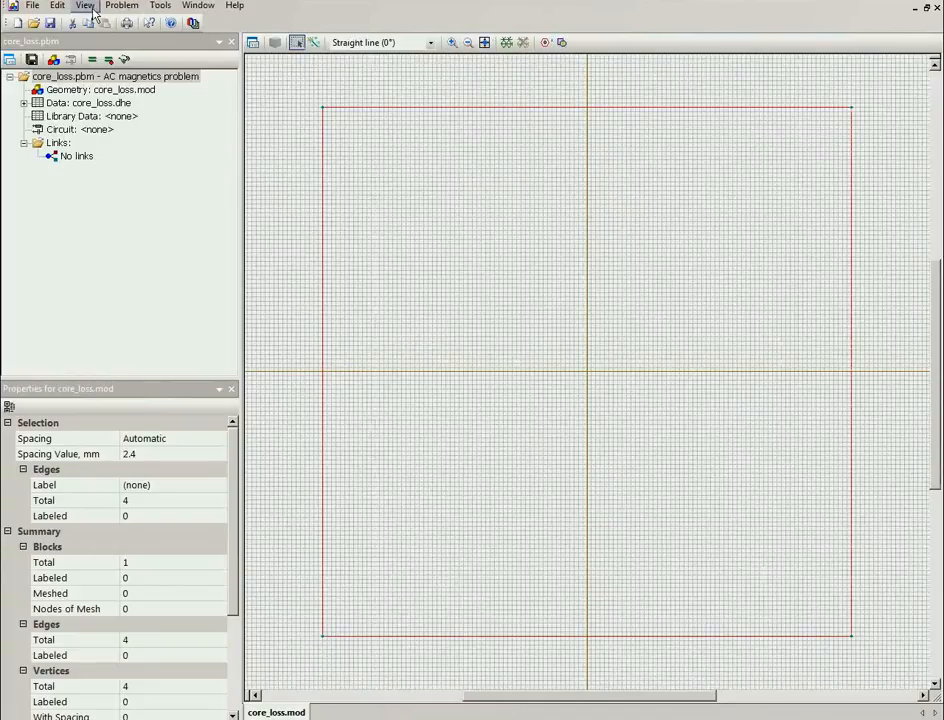
- Duplicate the square's left edge with a displacement of 10 mm in x
click(322, 176)
right_click(323, 176)
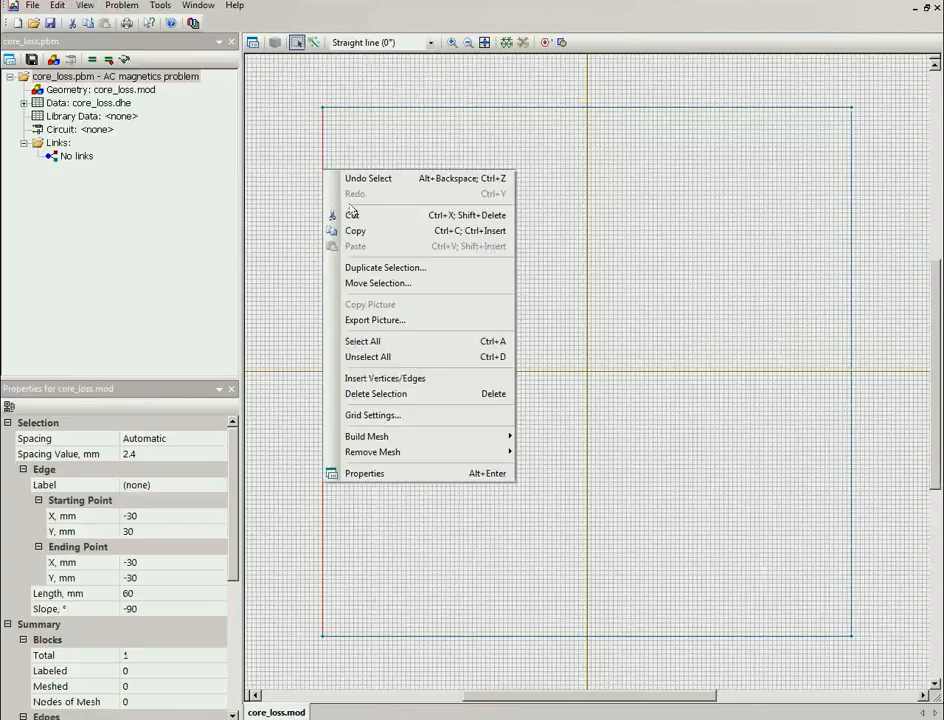
click(381, 267)
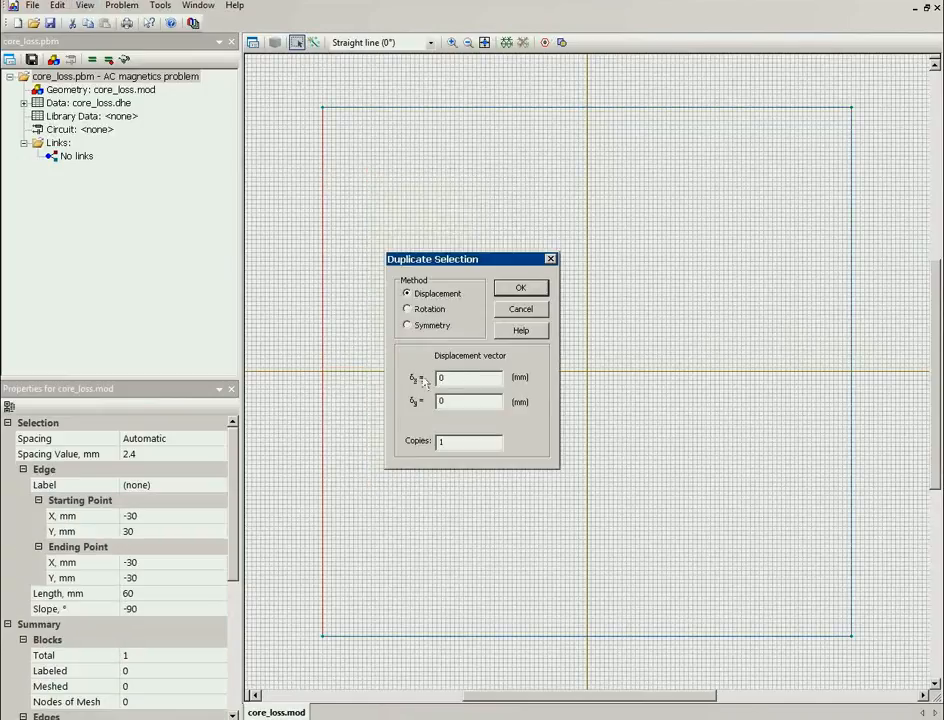
click(520, 289)
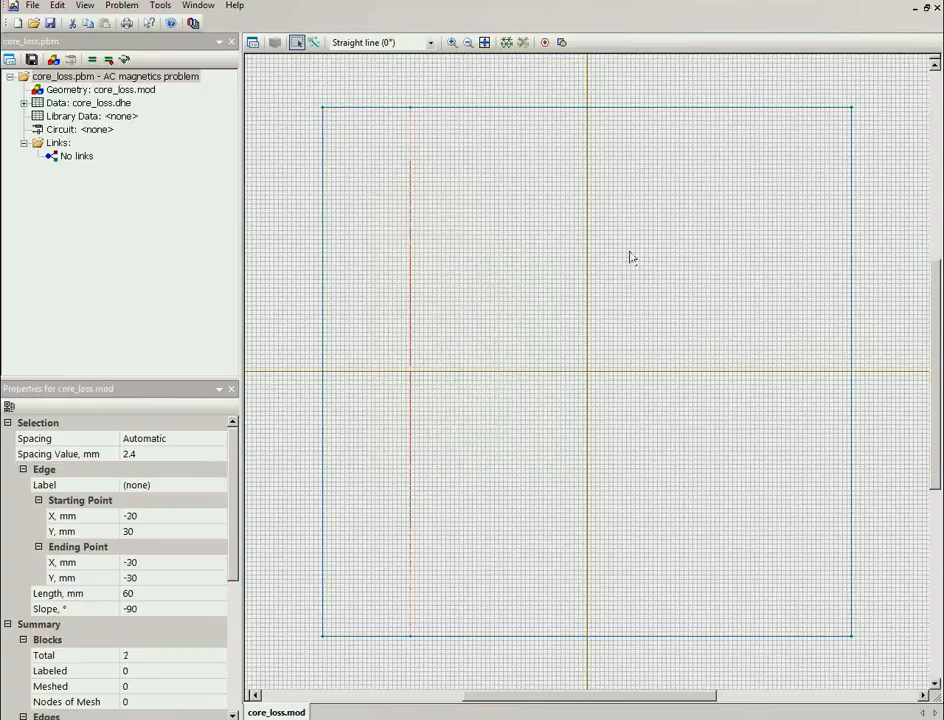
- Duplicate the square's right edge with a displacement of -10 mm in x
right_click(852, 268)
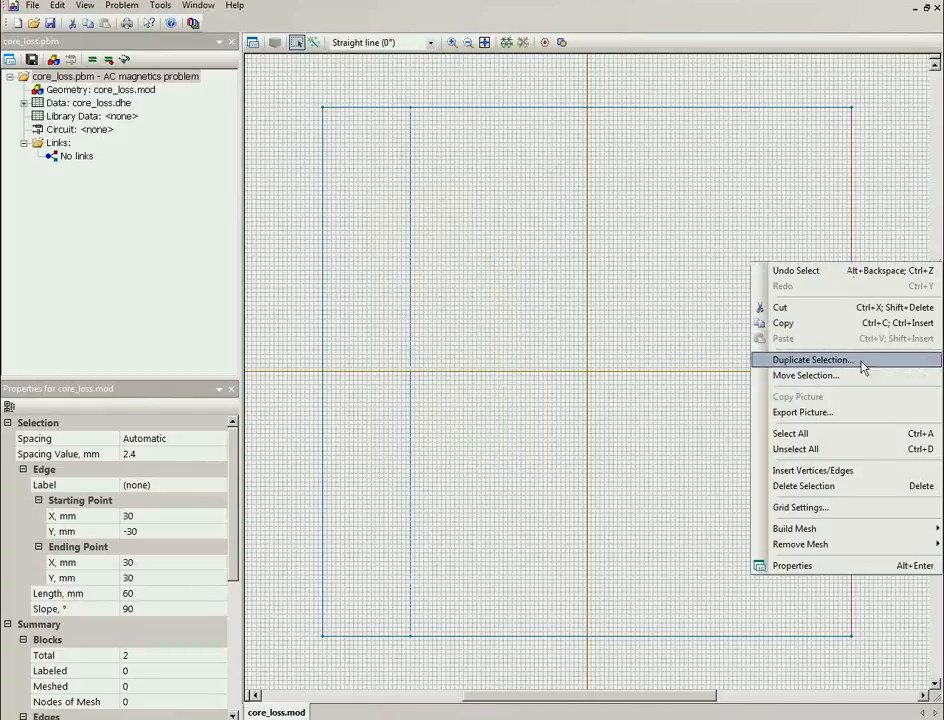
click(812, 360)
click(438, 378)
text(-10)
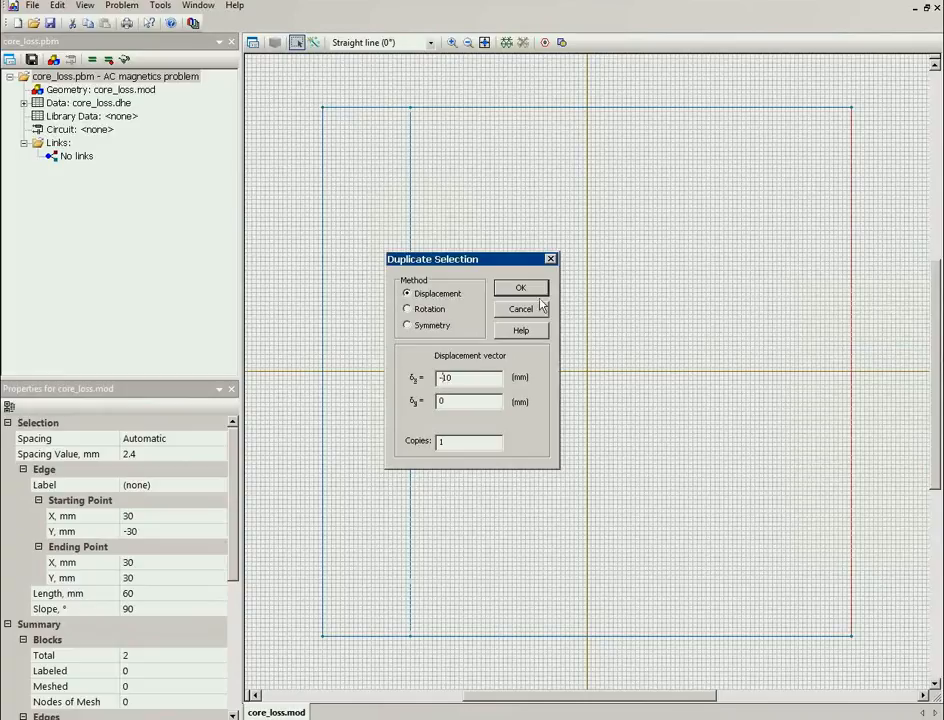
click(520, 288)
- Duplicate the middle segment of the square's top edge with a displacement of -10 mm in y
right_click(503, 110)
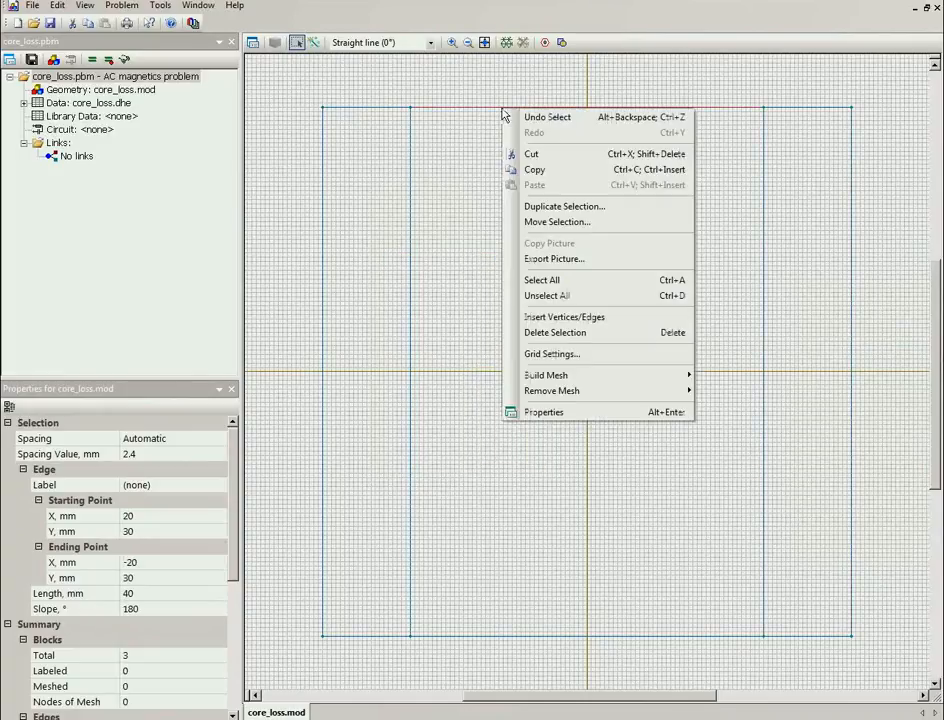
click(540, 206)
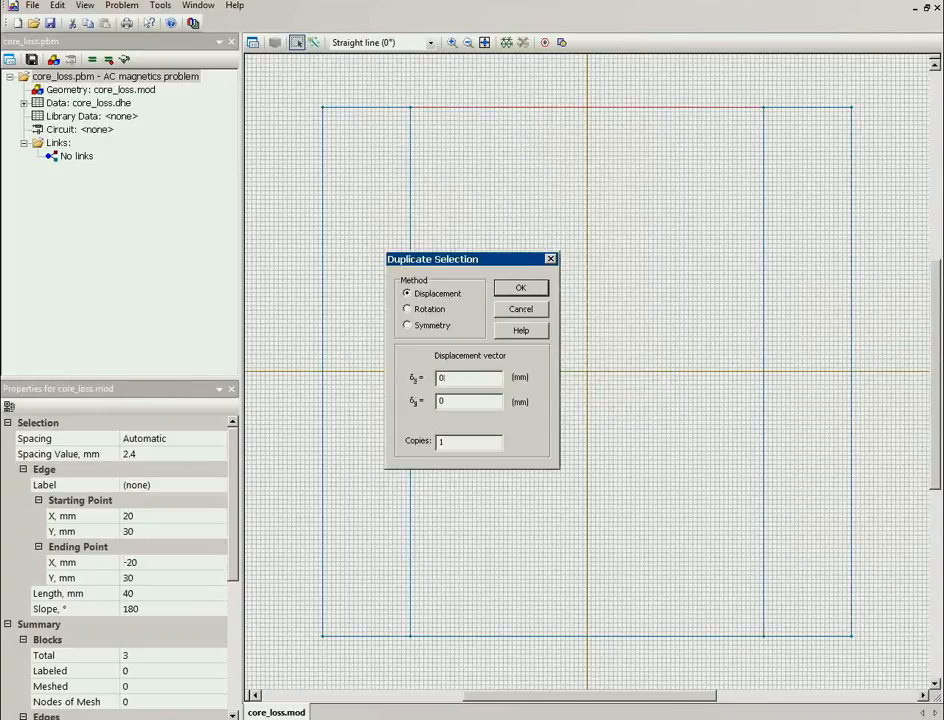
text(-10)
key(Return)
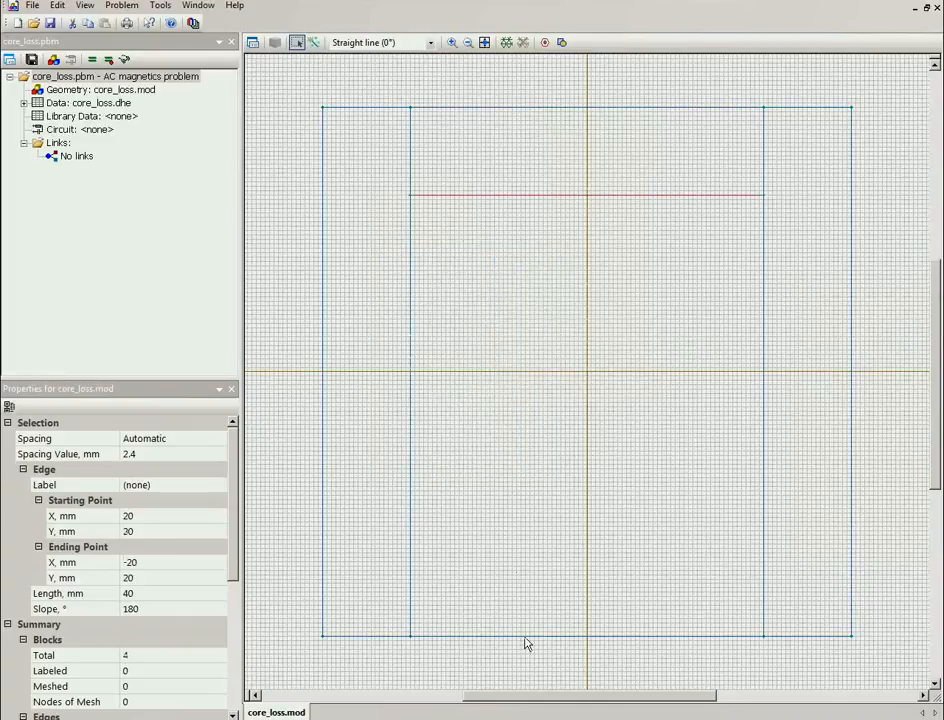
- Duplicate the middle segment of the square's bottom edge with a displacement of 10 mm in y
click(525, 636)
right_click(527, 636)
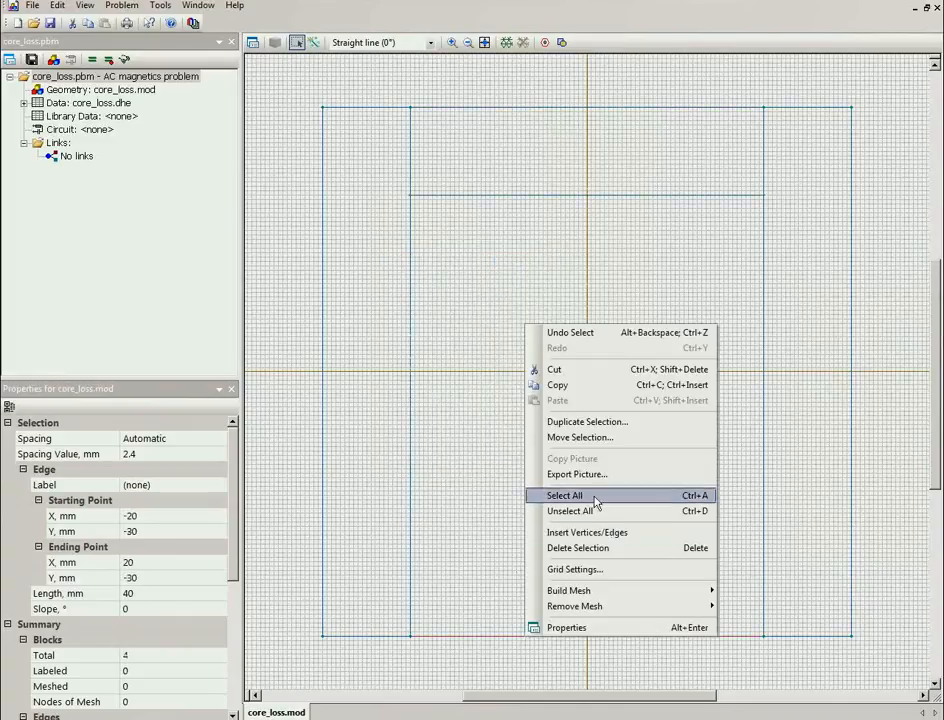
click(603, 436)
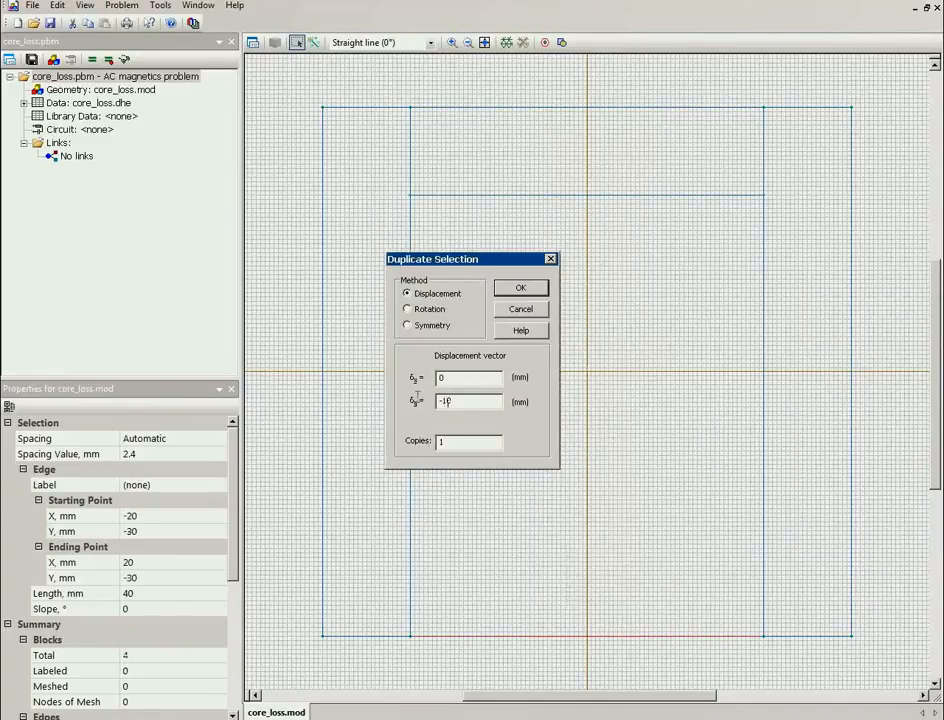
click(506, 290)
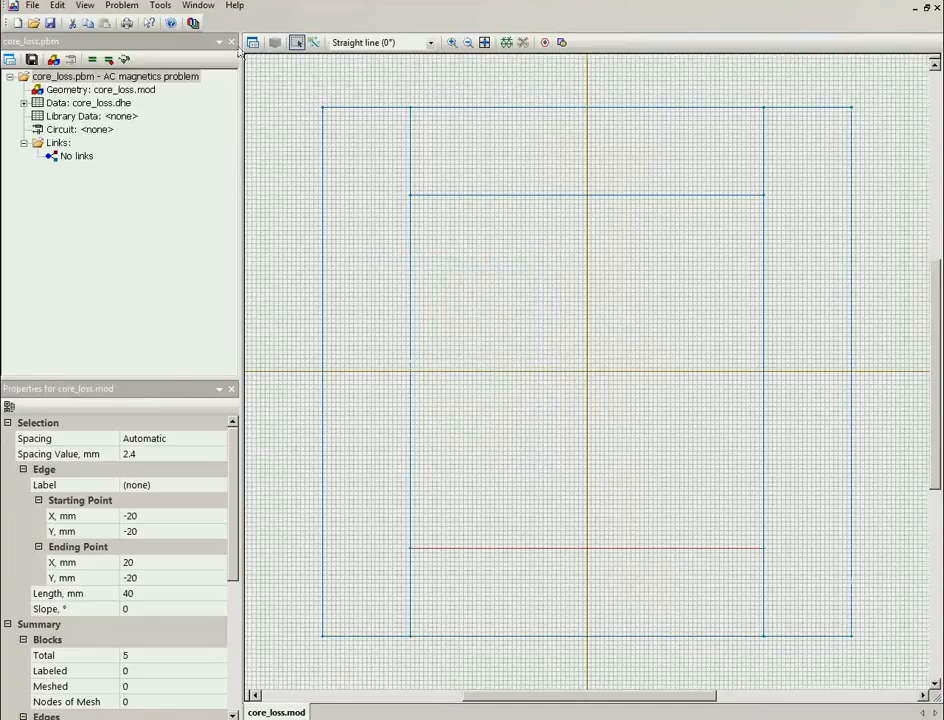
- Draw a vertical edge along the y axis from (0, 20) to (0, -20) mm, joining the inner horizontal edges
click(314, 42)
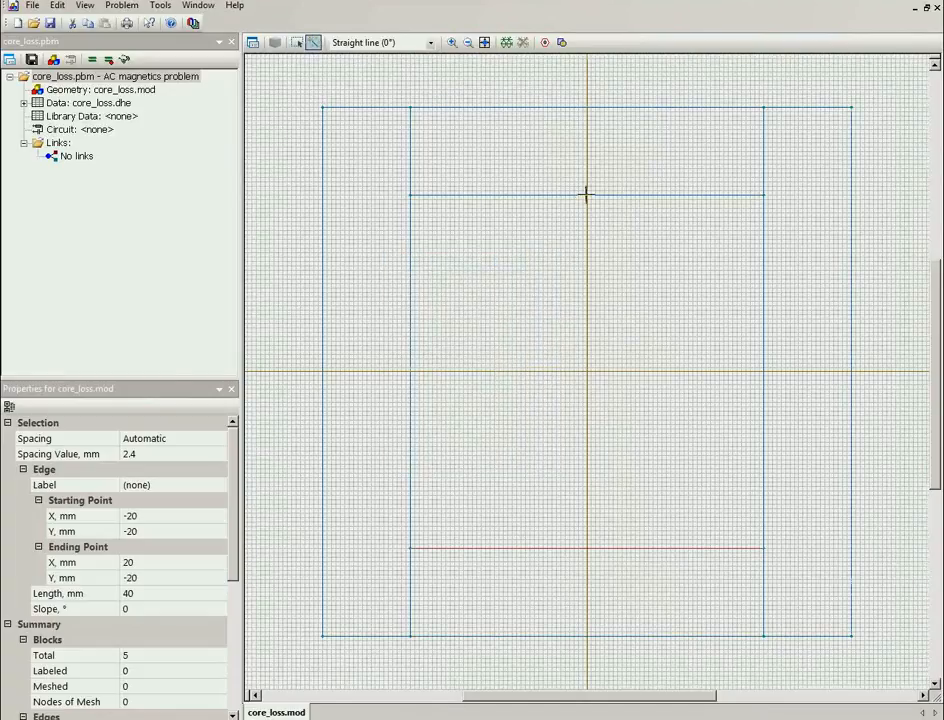
click(586, 547)
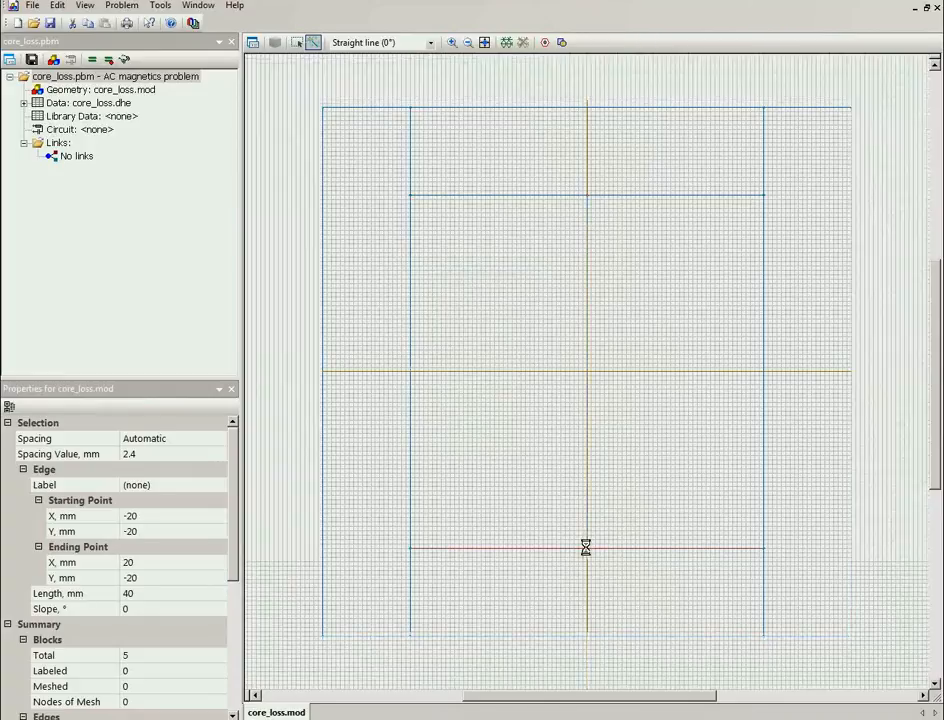
click(296, 42)
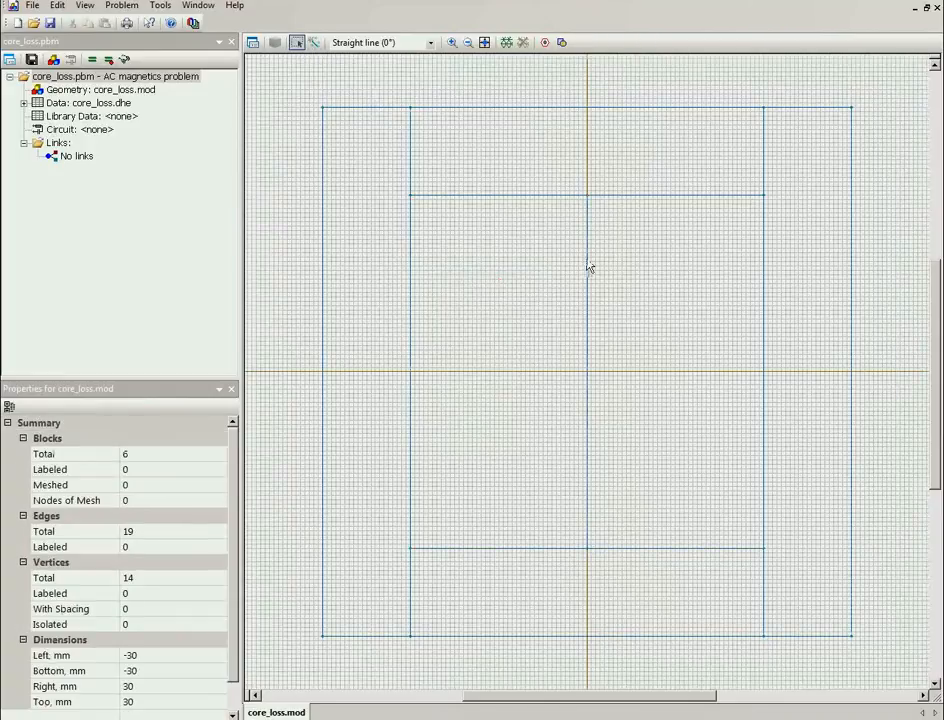
- Duplicate the central vertical edge with a displacement of 10 mm in x and 0 in y
click(588, 267)
right_click(590, 258)
click(660, 357)
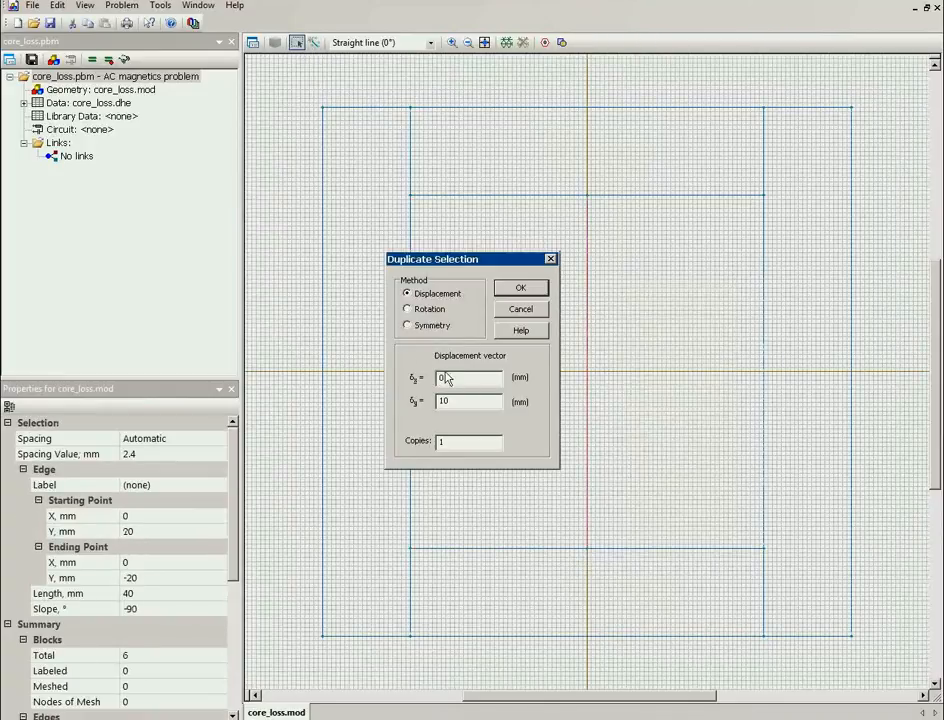
key(shift+Tab)
text(10)
key(Tab)
text(0)
key(Return)
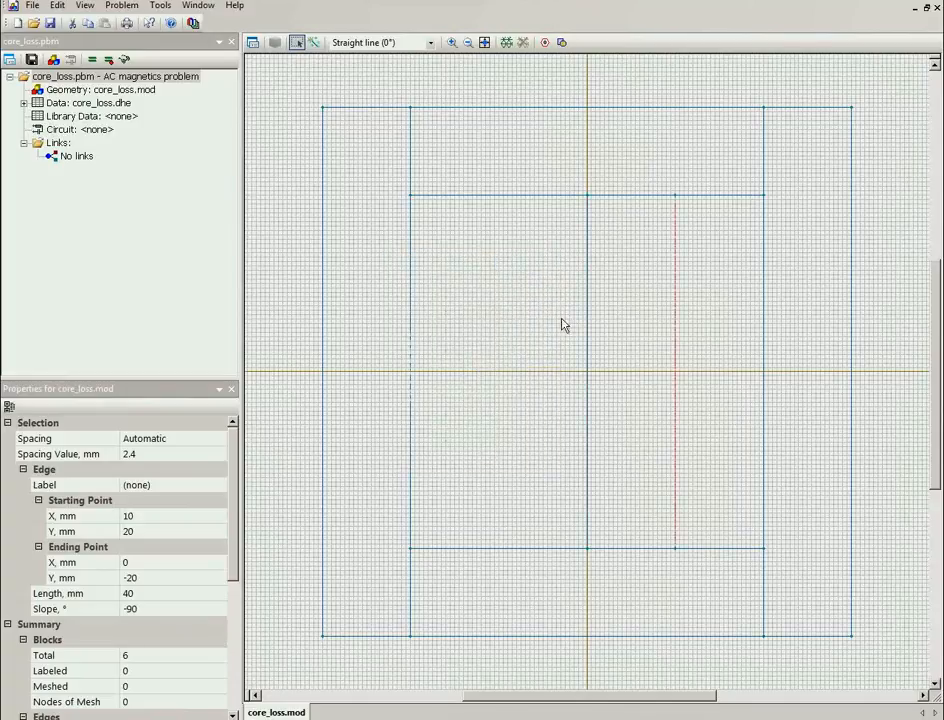
- Duplicate the central vertical edge with a displacement of -10 mm in x and 0 in y
right_click(587, 318)
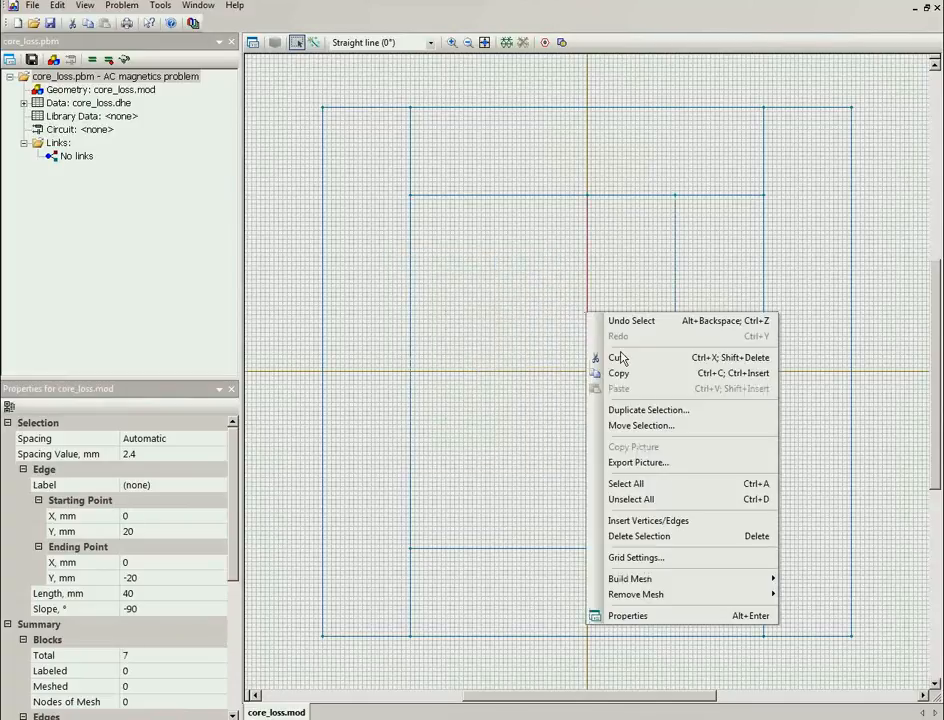
click(612, 410)
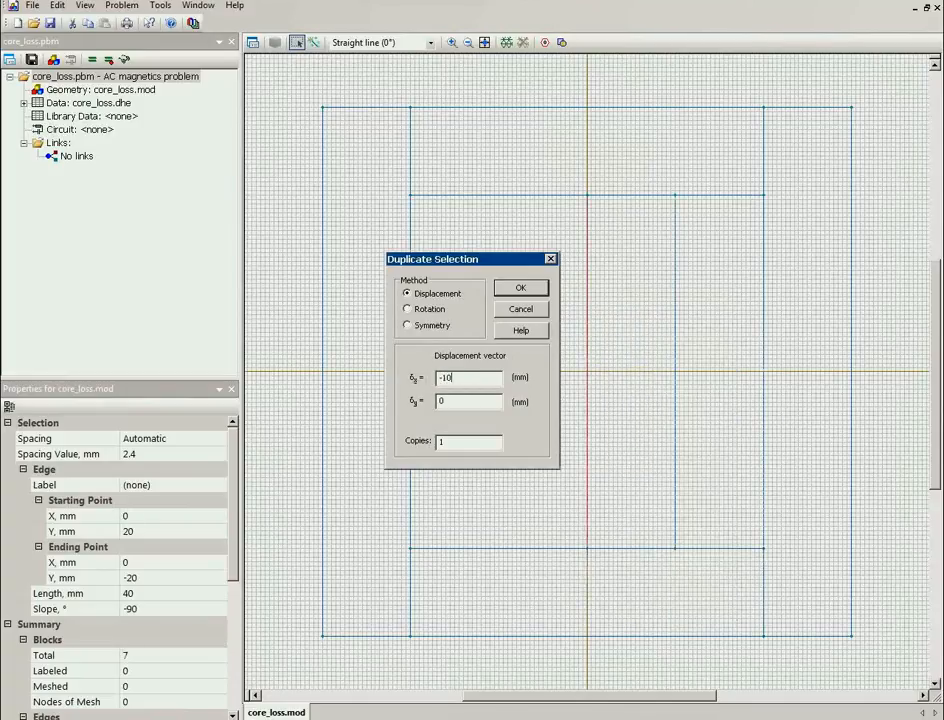
key(Return)
- Delete the central vertical edge and the four short vertical segments linking the inner frame to the outer square
click(402, 146)
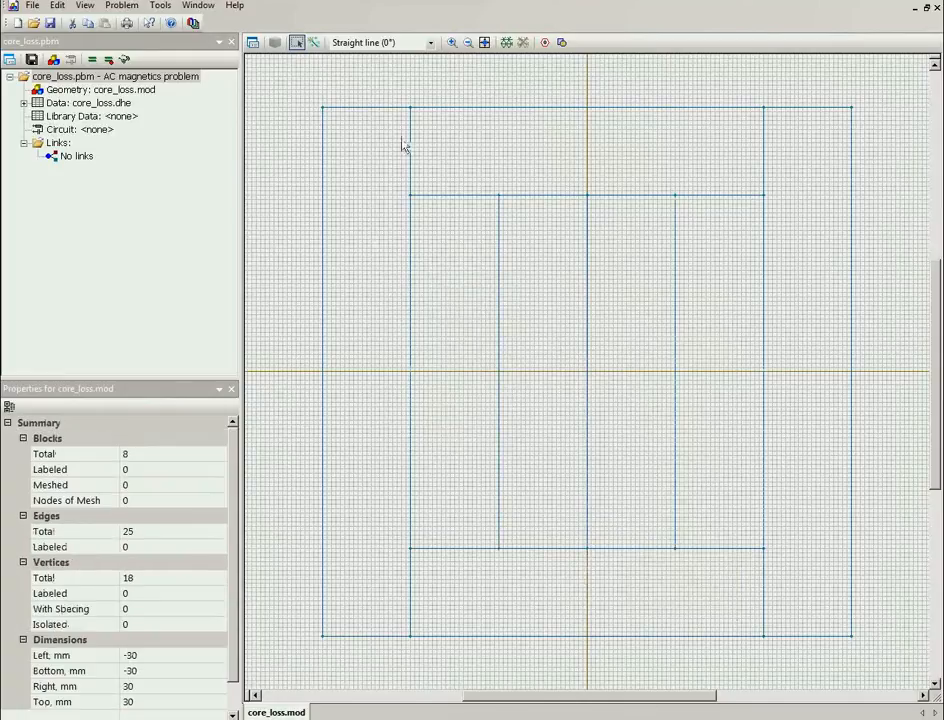
click(410, 145)
key(Delete)
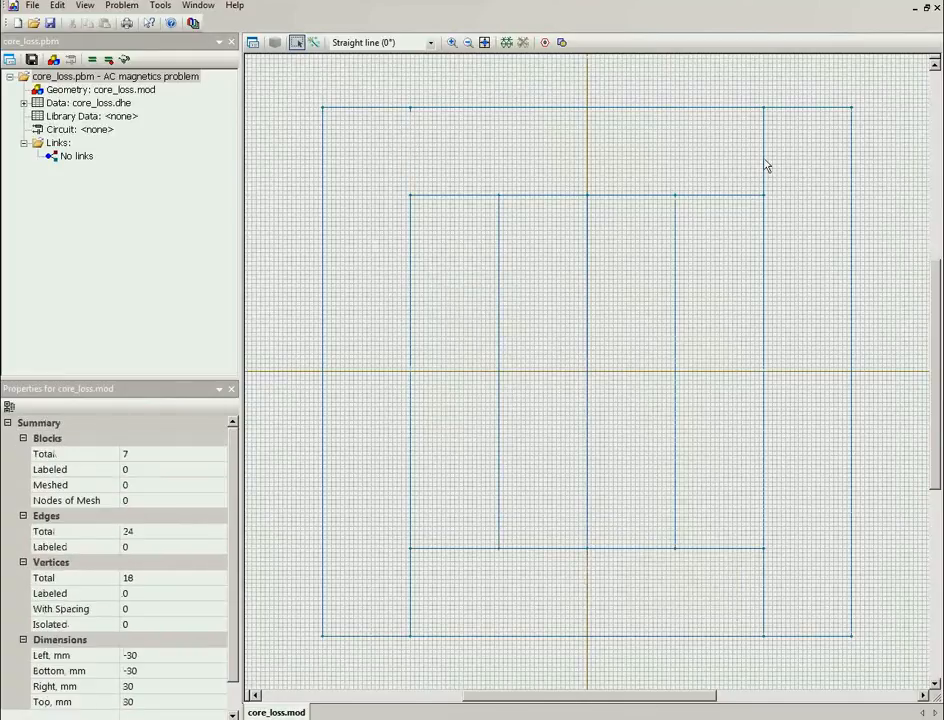
click(764, 165)
key(Delete)
click(589, 356)
key(Delete)
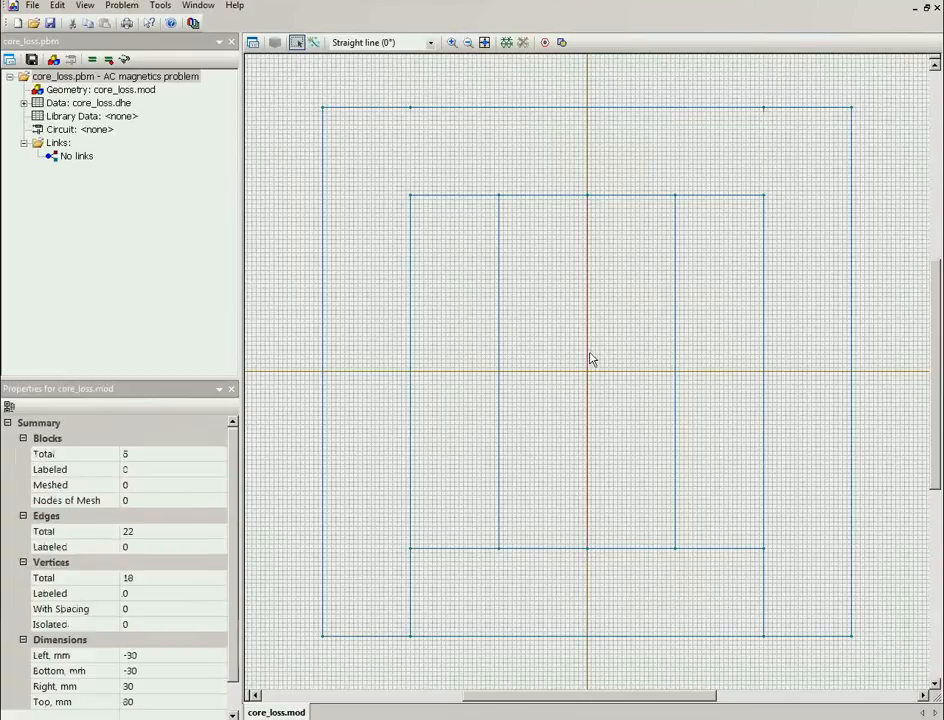
click(411, 591)
key(Delete)
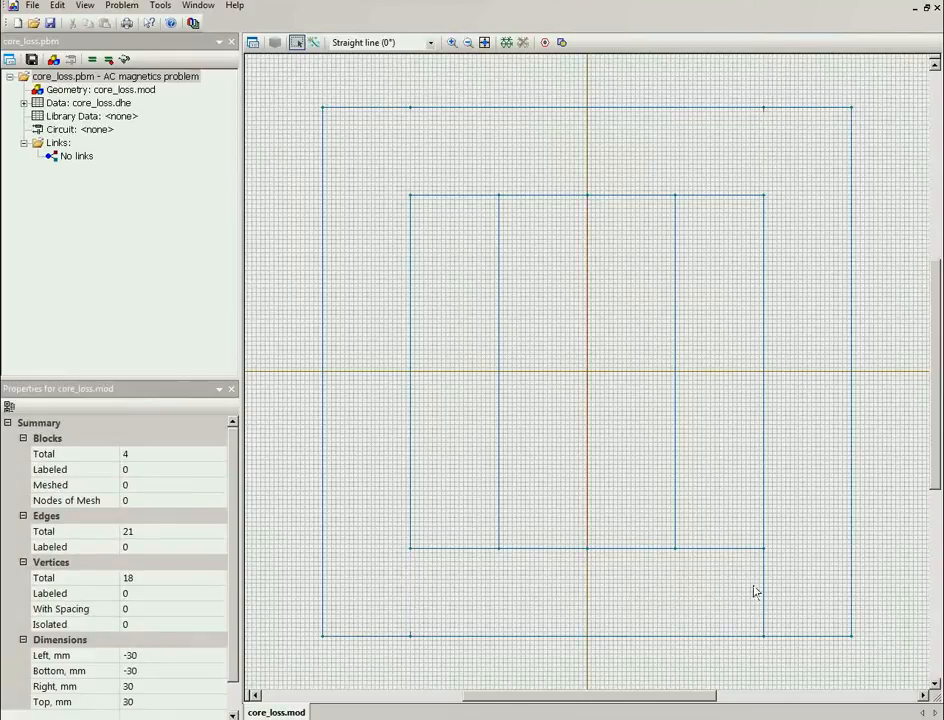
click(763, 590)
key(Delete)
- Delete the inner frame's horizontal segments between x = -10 and x = 10 mm at both y = -20 and y = 20 mm
click(611, 552)
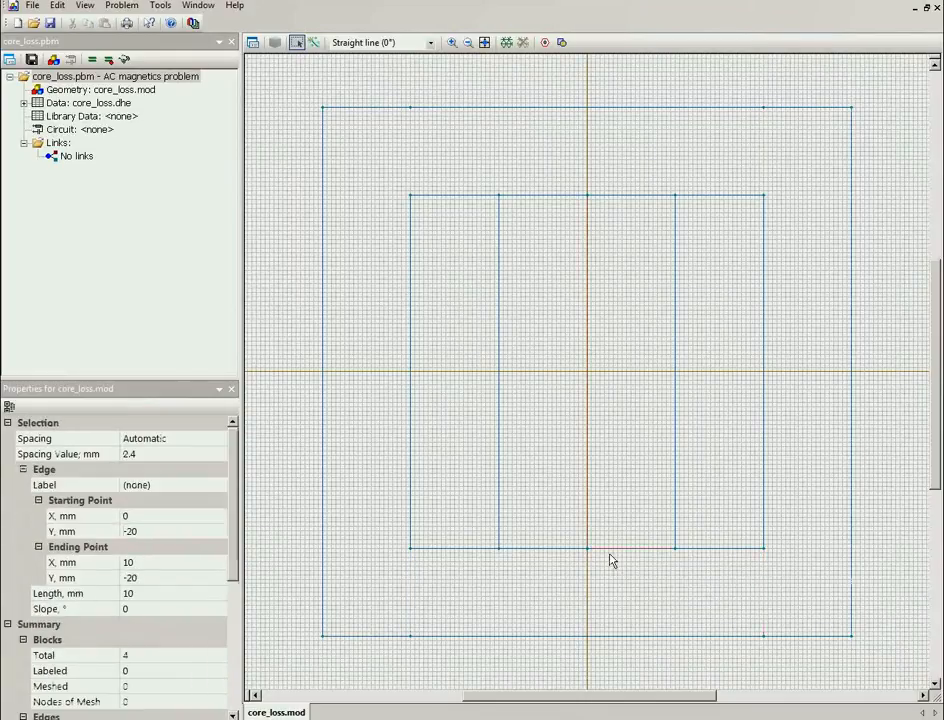
key(Delete)
click(558, 549)
key(Delete)
click(552, 196)
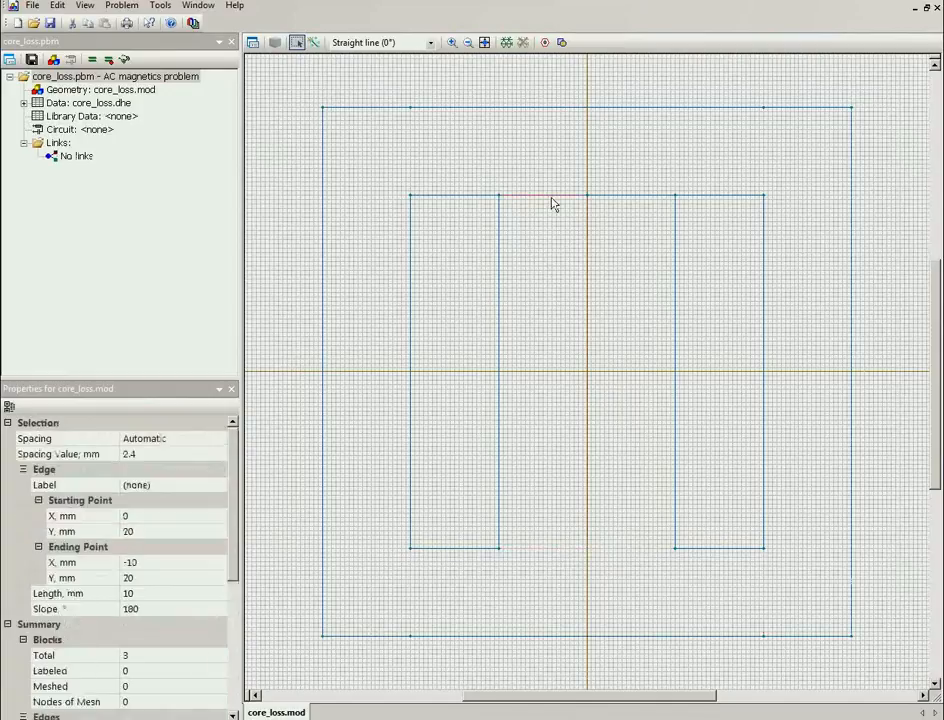
key(Delete)
click(605, 197)
key(Delete)
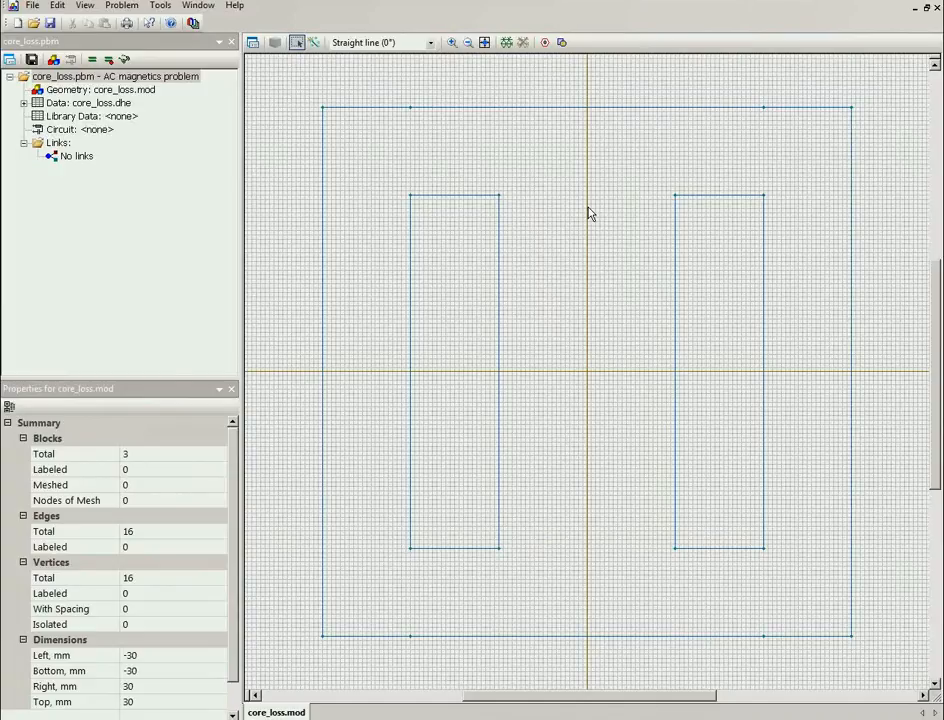
- Duplicate the left window's outer vertical edge at x = -20 mm with a displacement of 1 mm in x and 0 in y
drag(378, 156, 427, 556)
right_click(414, 517)
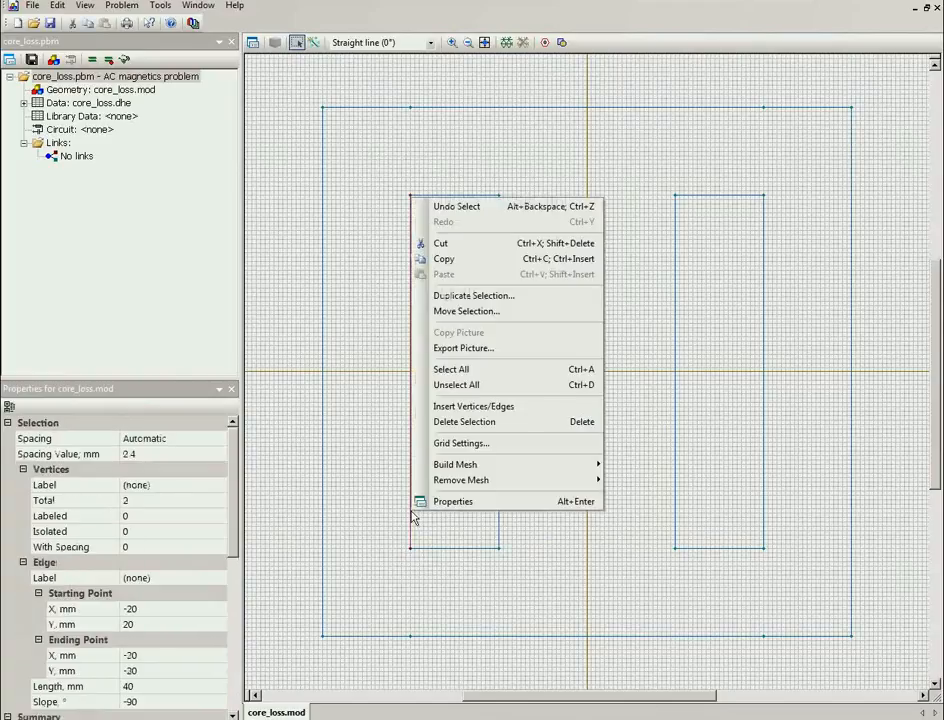
click(510, 293)
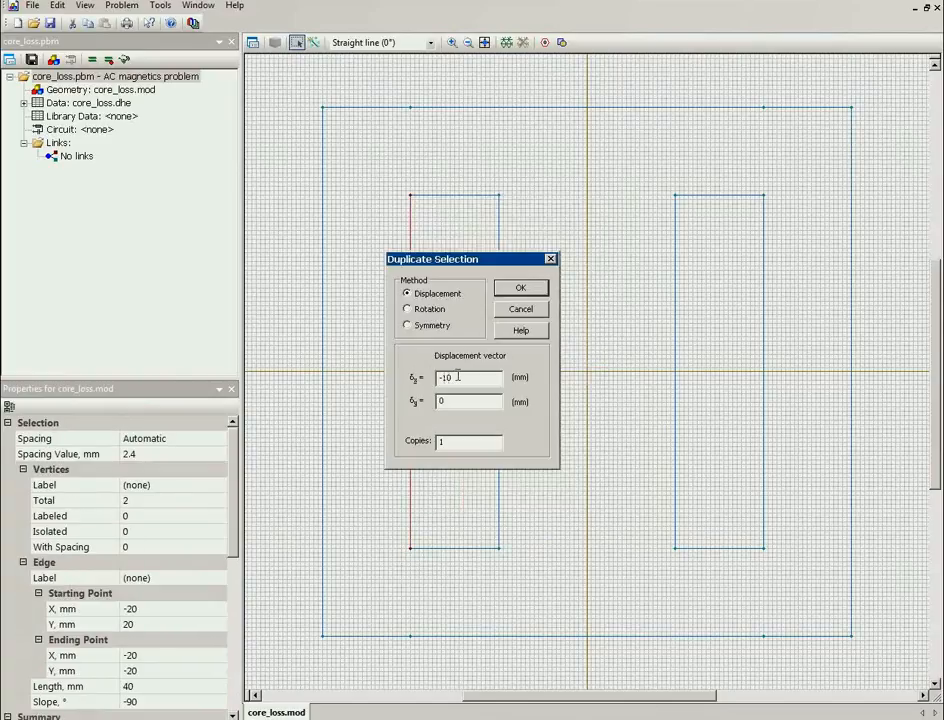
drag(458, 376, 411, 374)
text(1)
key(Return)
- Duplicate the left window's inner vertical edge at x = -10 mm with a displacement of -1 mm in x
drag(495, 178, 527, 563)
right_click(501, 484)
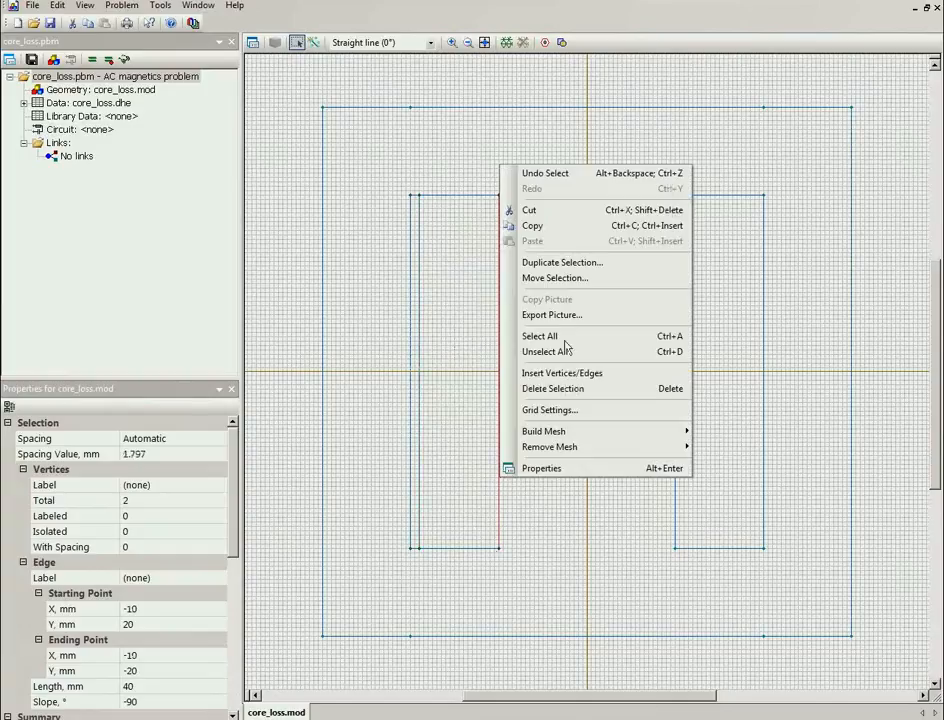
click(516, 264)
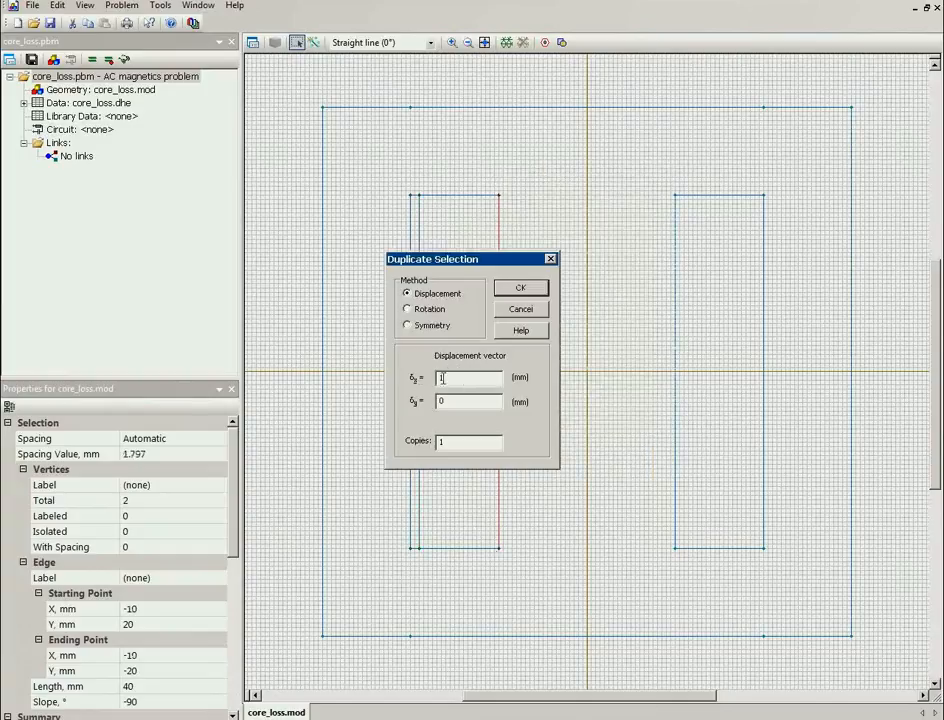
key(Return)
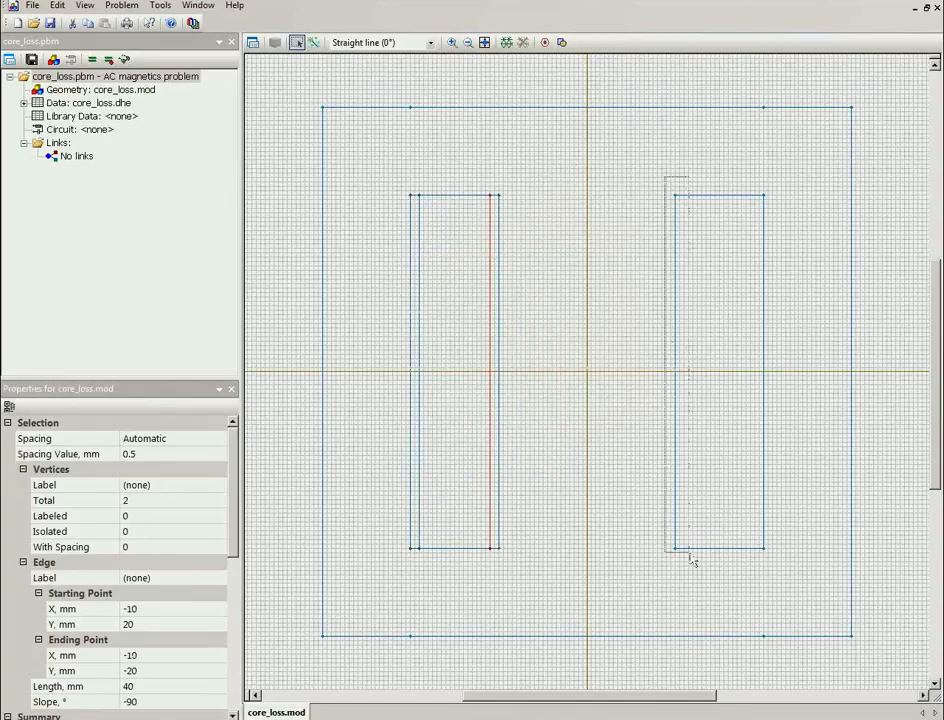
- Duplicate the right window's inner vertical edge at x = 10 mm with a displacement of 1 mm in x
click(677, 505)
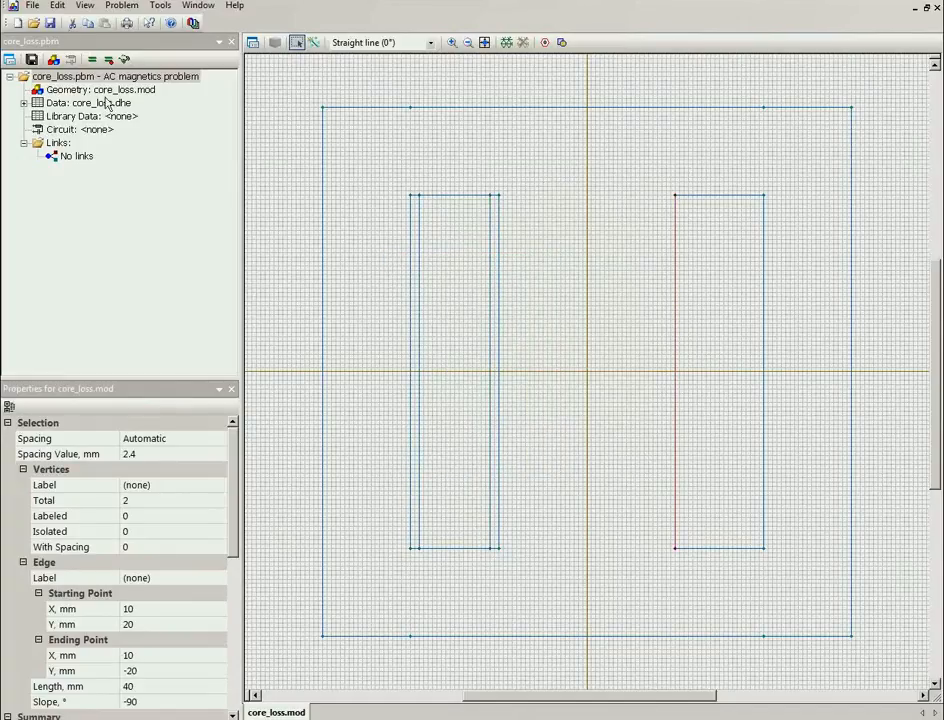
click(35, 8)
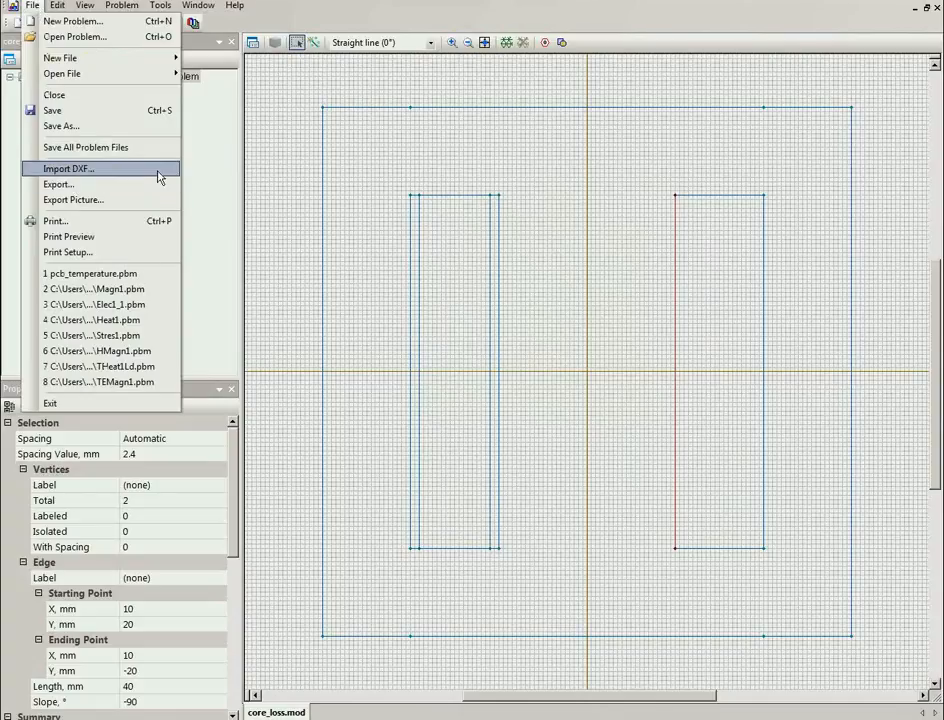
right_click(677, 275)
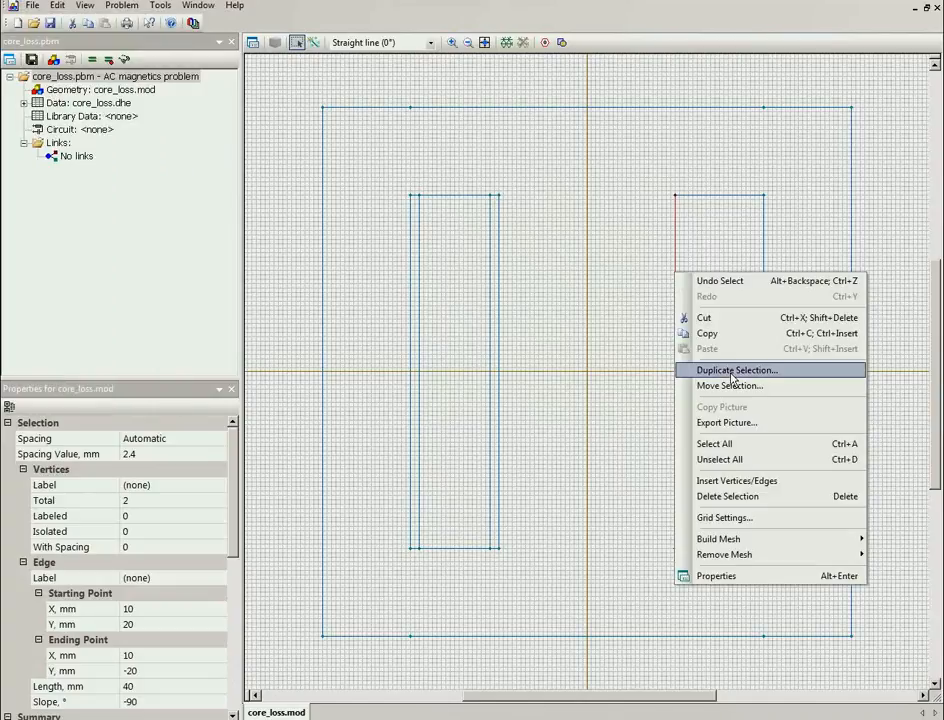
click(733, 373)
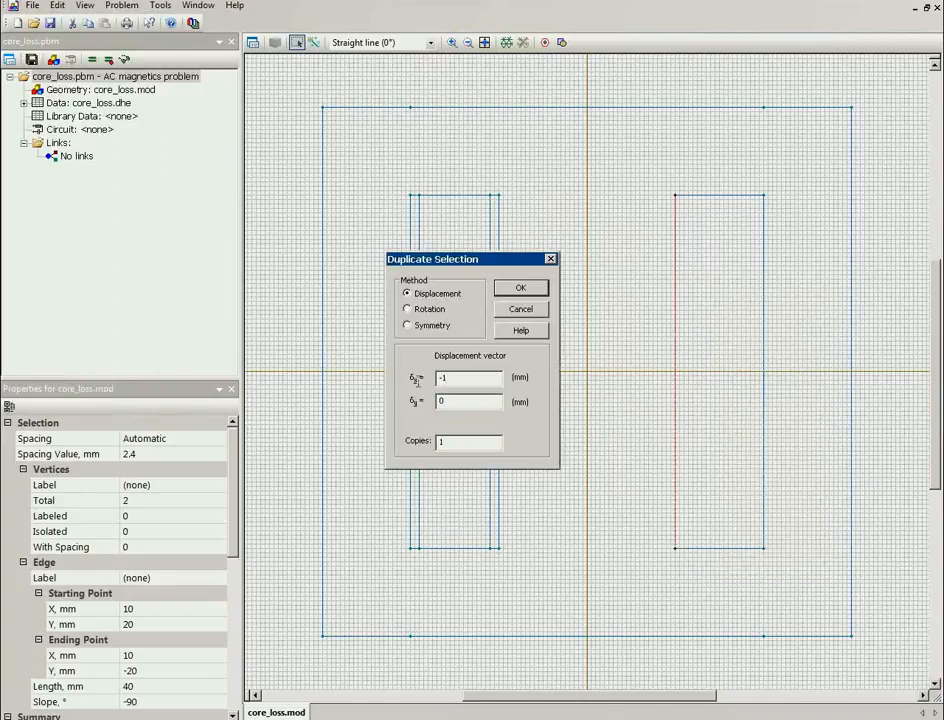
click(520, 288)
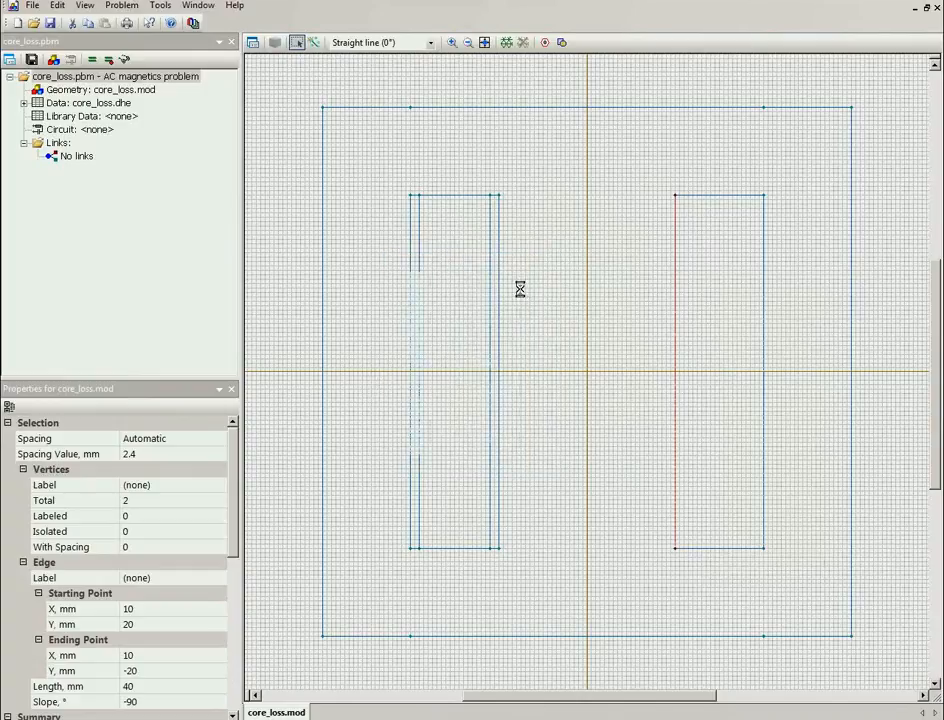
- Duplicate the right window's outer vertical edge at x = 20 mm with a displacement of -1 mm in x
right_click(764, 315)
click(815, 404)
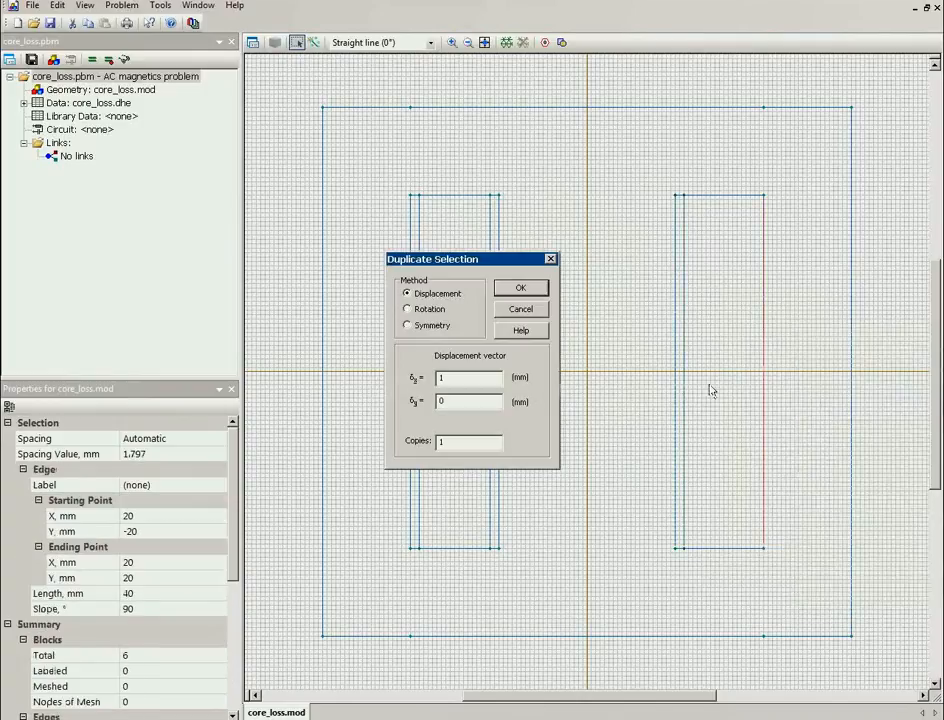
text(-)
key(Return)
- Duplicate the 8 mm middle segments of both windows' top edges with a displacement of 0 in x and -1 mm in y
click(443, 197)
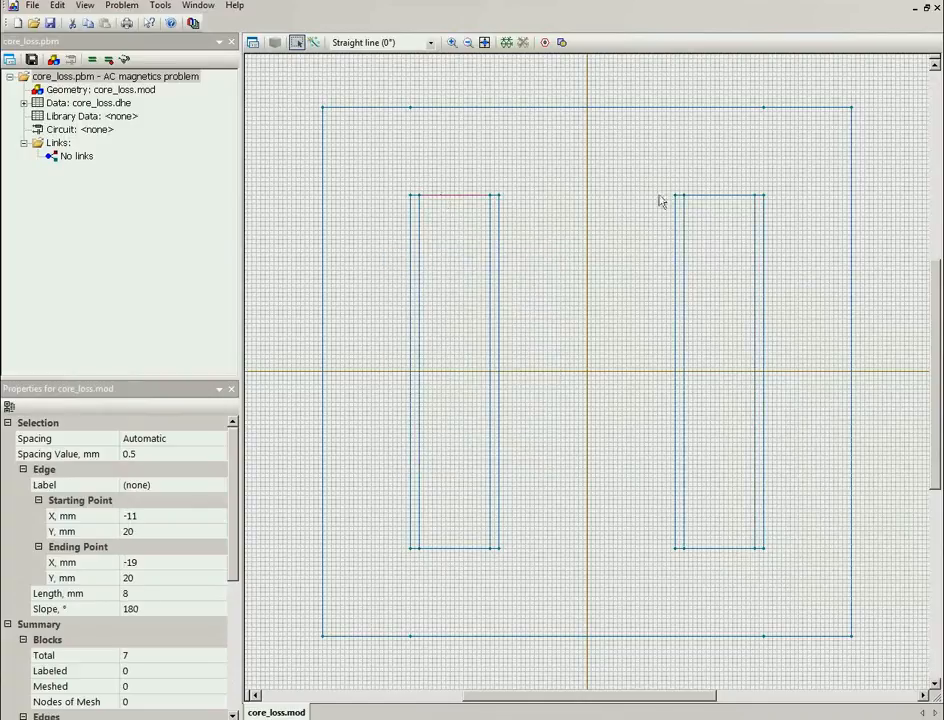
ctrl+click(729, 197)
right_click(728, 197)
click(790, 294)
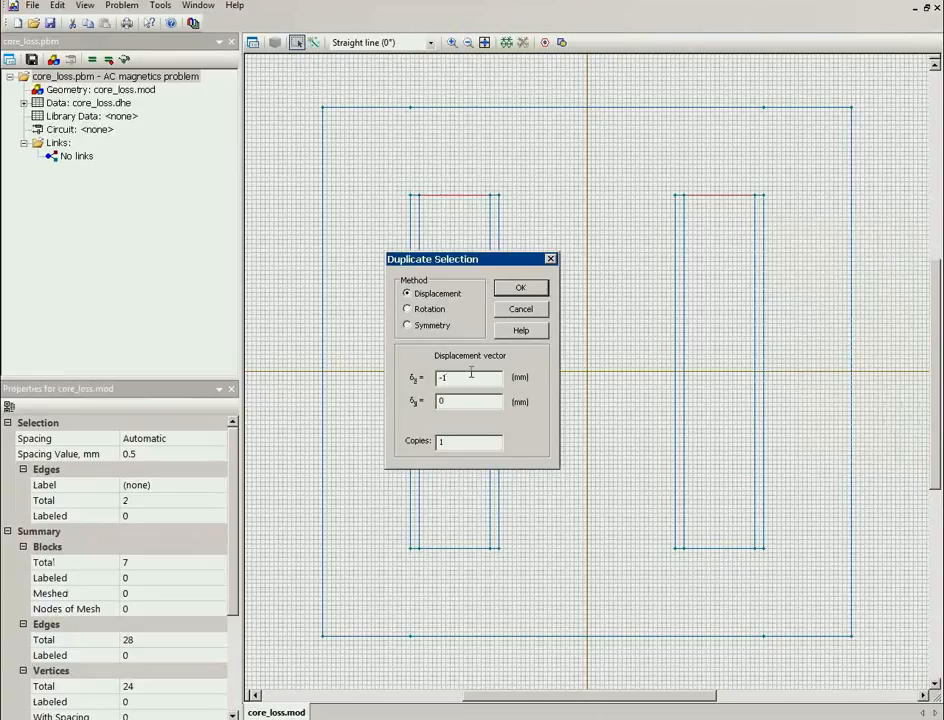
text(0)
drag(457, 400, 384, 398)
text(-1)
click(520, 290)
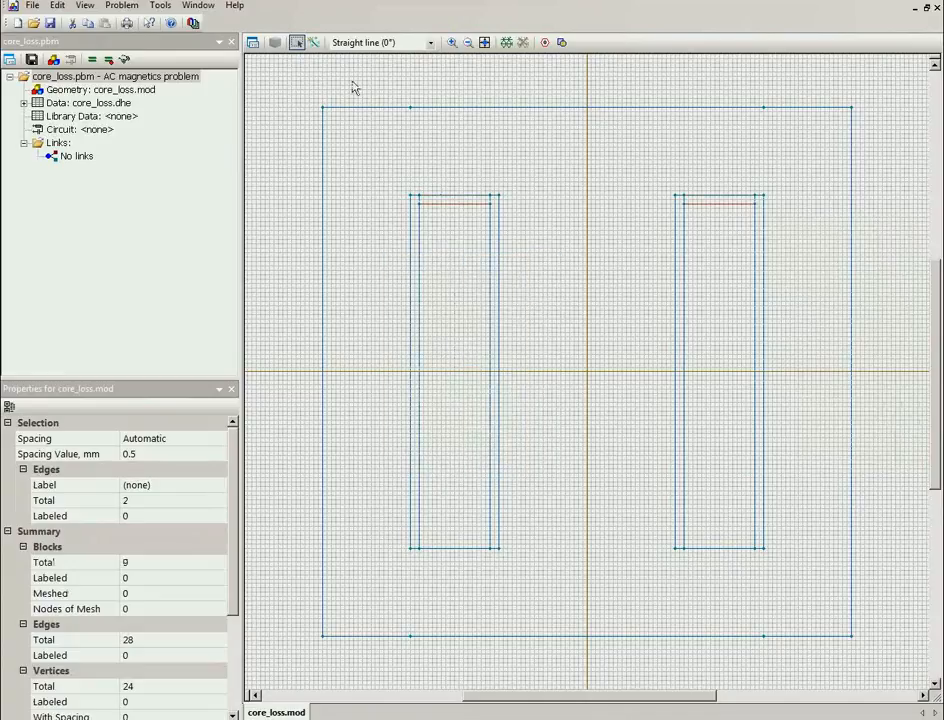
- Draw horizontal edges along the x axis across the full width of the left and right windows
click(312, 43)
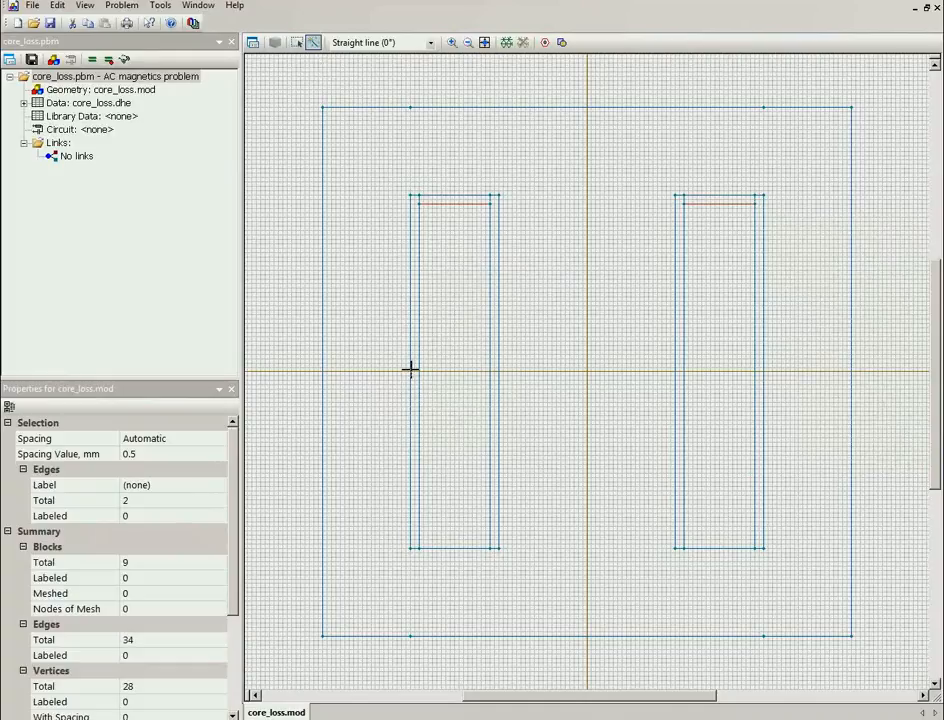
drag(419, 371, 499, 371)
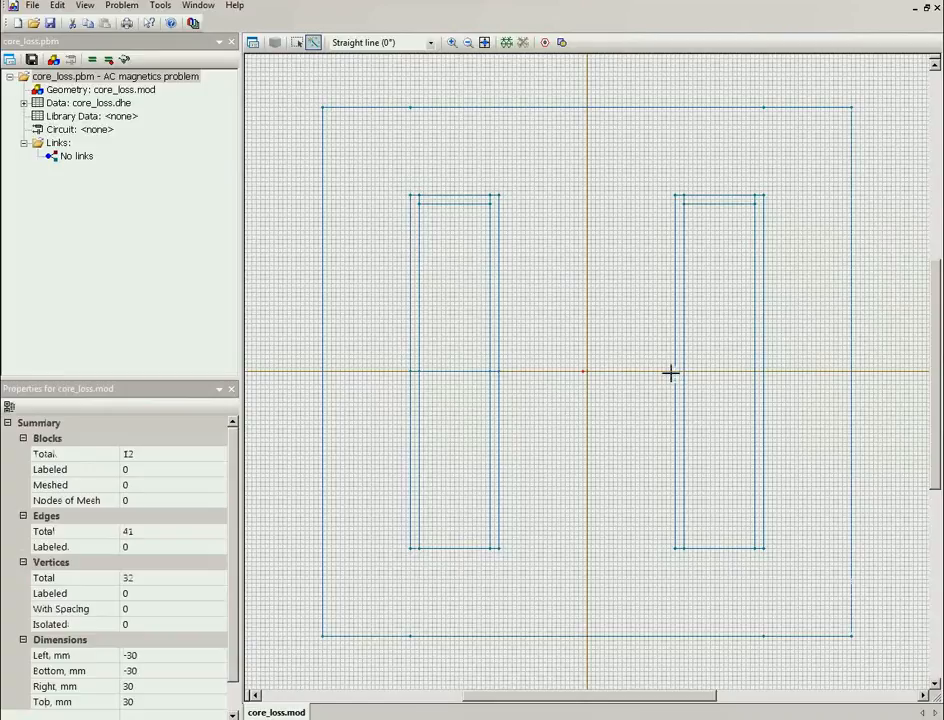
drag(673, 372, 765, 371)
click(296, 42)
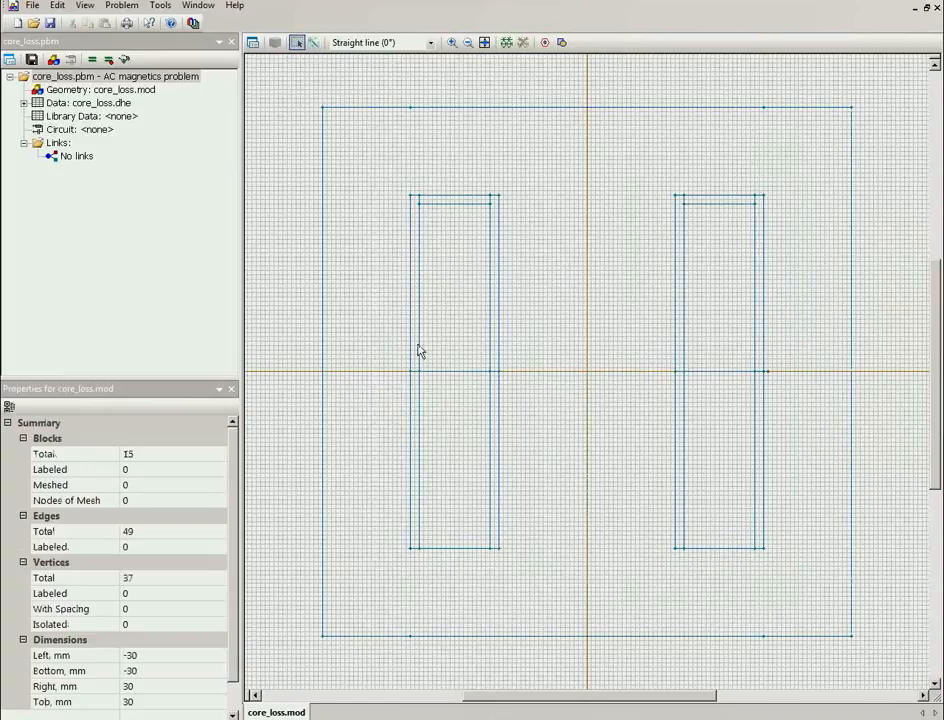
- Duplicate the right window's 8 mm middle segment on the x axis with a displacement of 1 mm in y
click(448, 372)
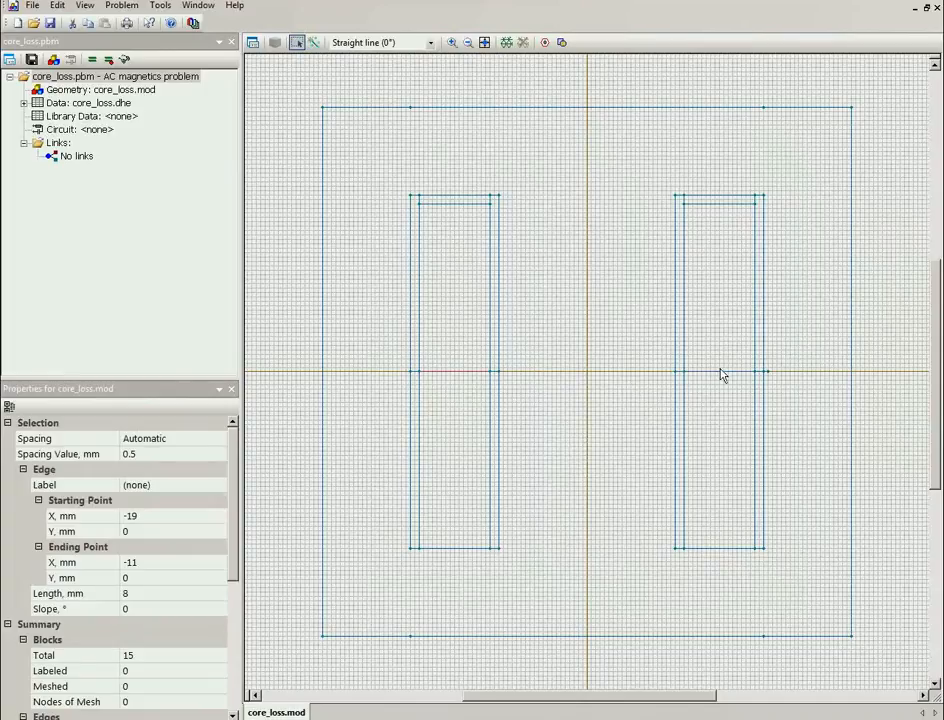
ctrl+click(720, 373)
right_click(719, 370)
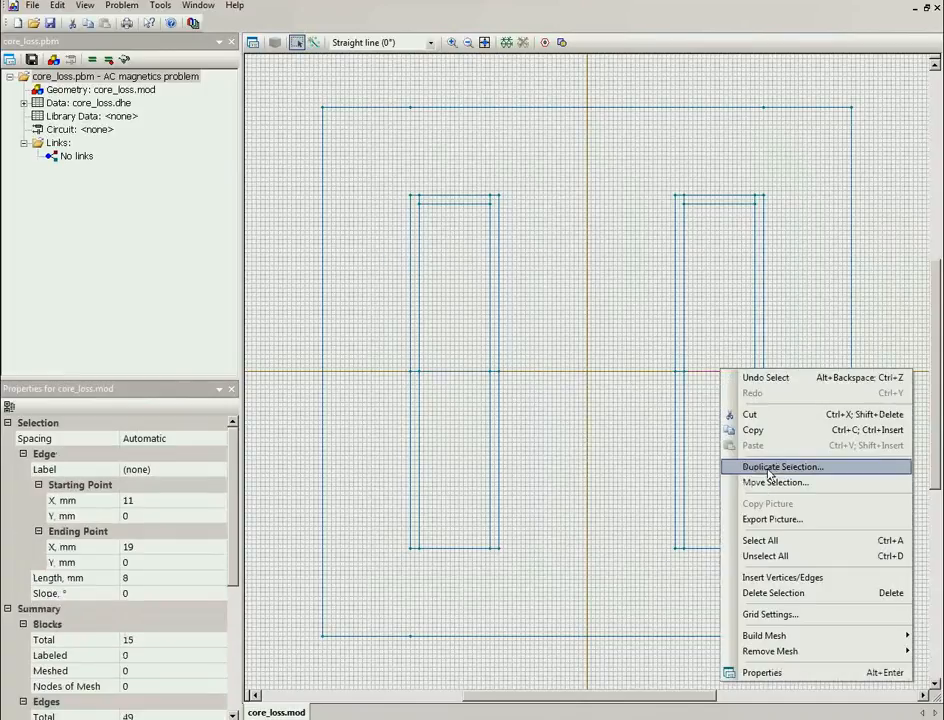
click(770, 467)
key(Return)
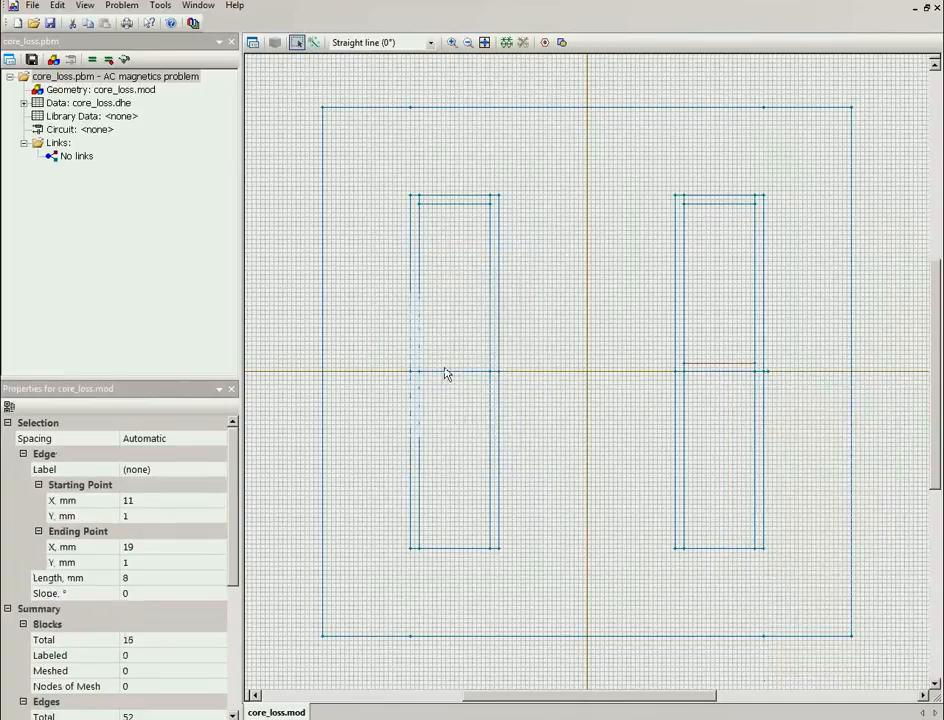
- Duplicate the left window's 8 mm middle segment on the x axis with a displacement of 1 mm in y
click(462, 373)
right_click(463, 371)
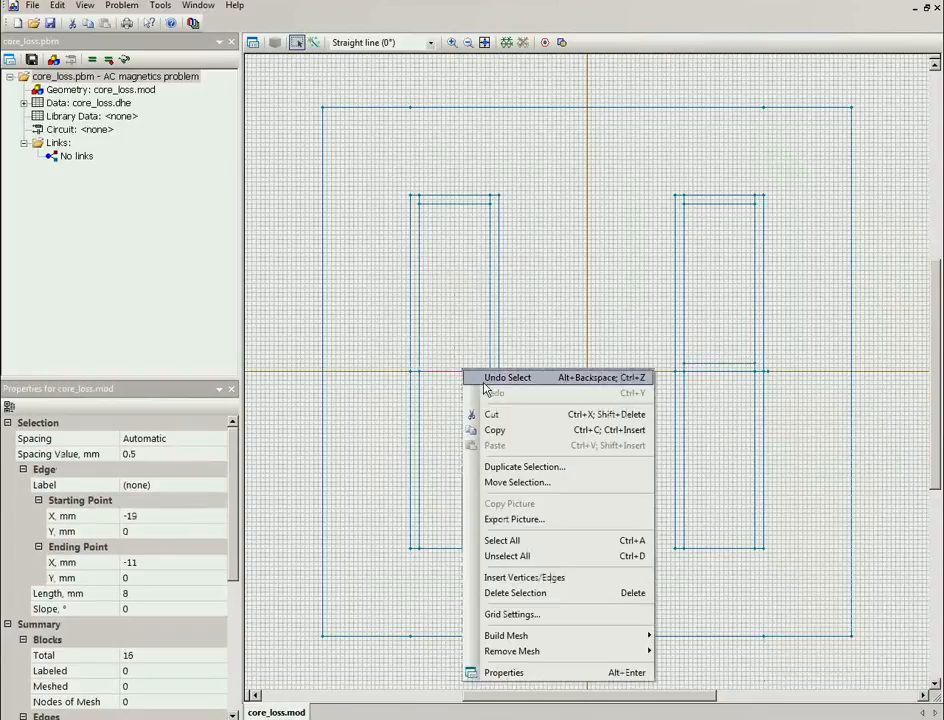
click(548, 468)
click(516, 300)
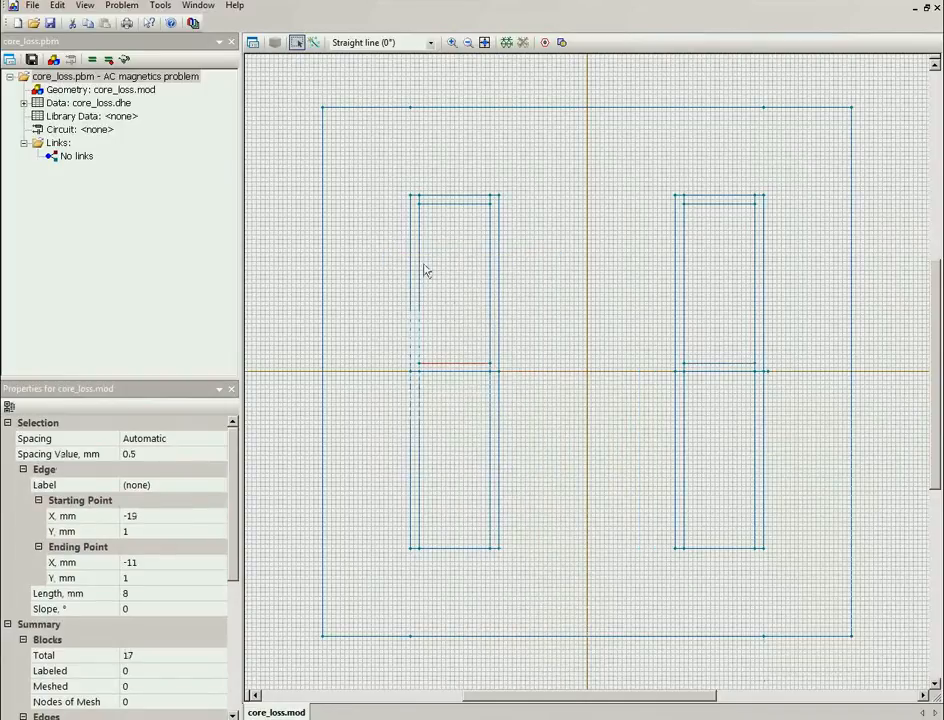
- Inspect the upper winding block in each window and take a closer look at the edges around them
click(424, 268)
click(445, 266)
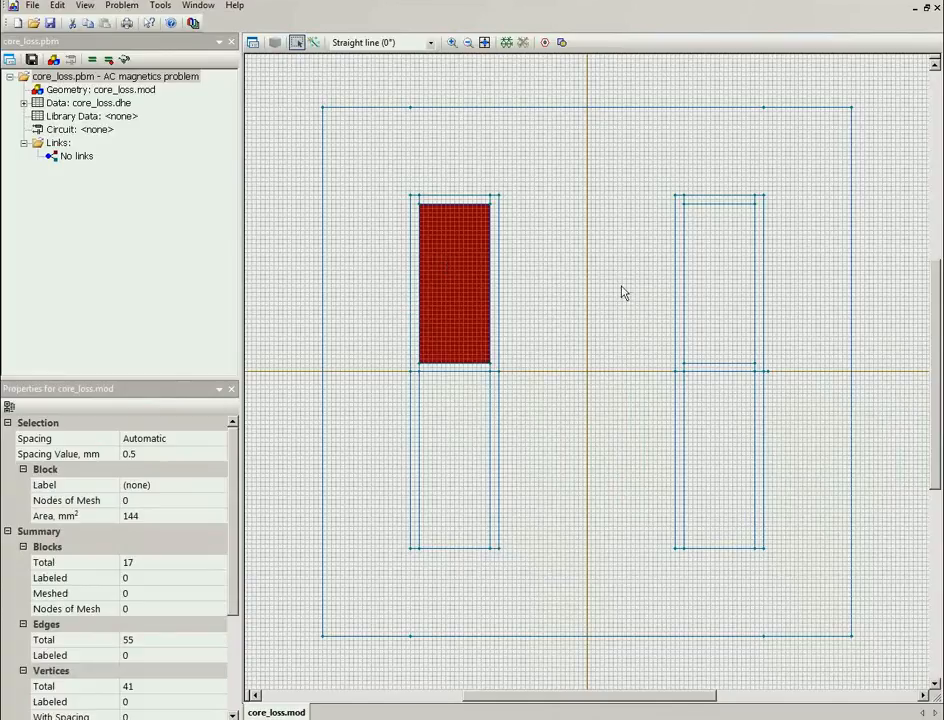
click(727, 296)
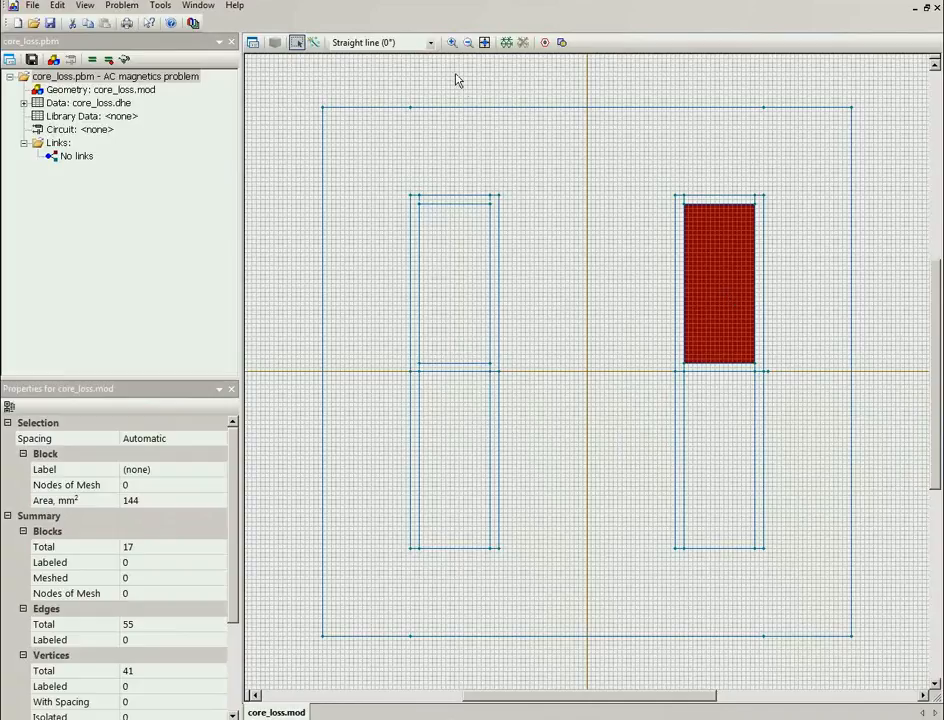
click(450, 44)
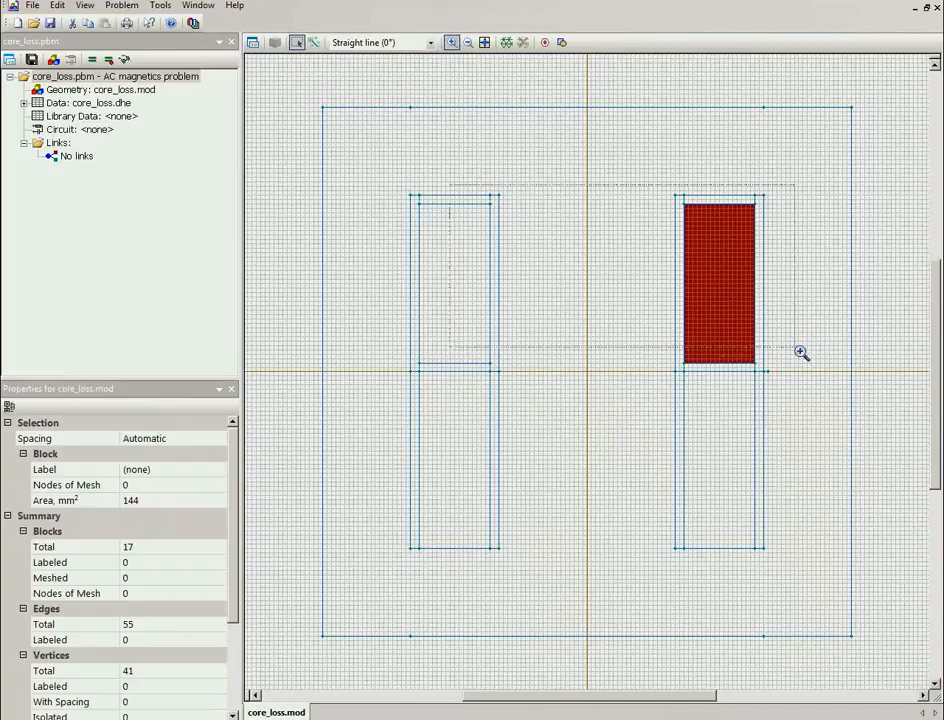
click(689, 178)
click(296, 42)
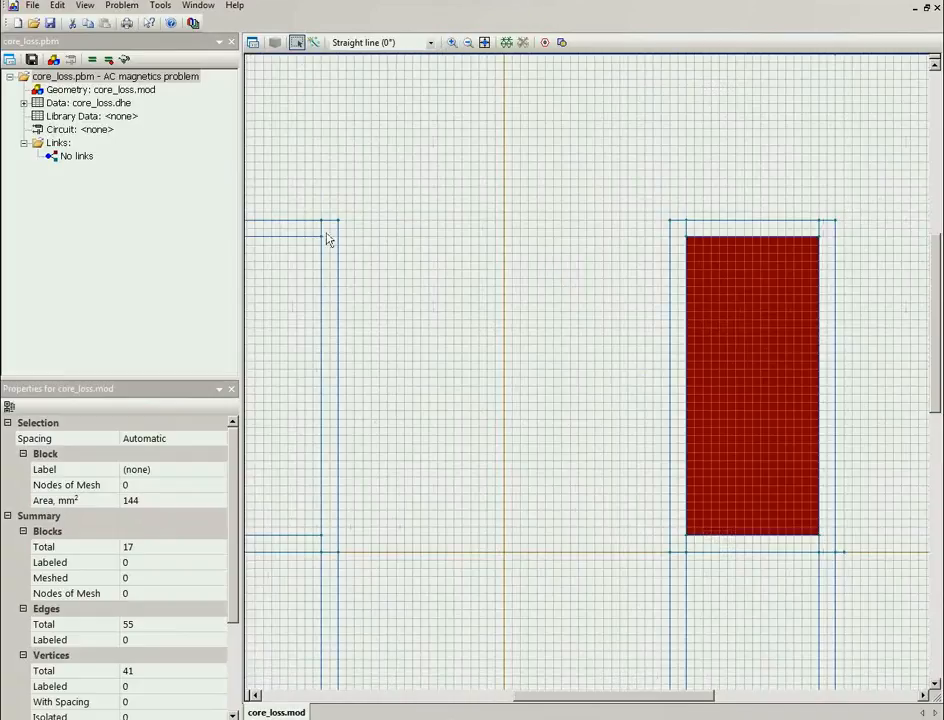
- Assign the block label core to the large region surrounding both windows
click(331, 250)
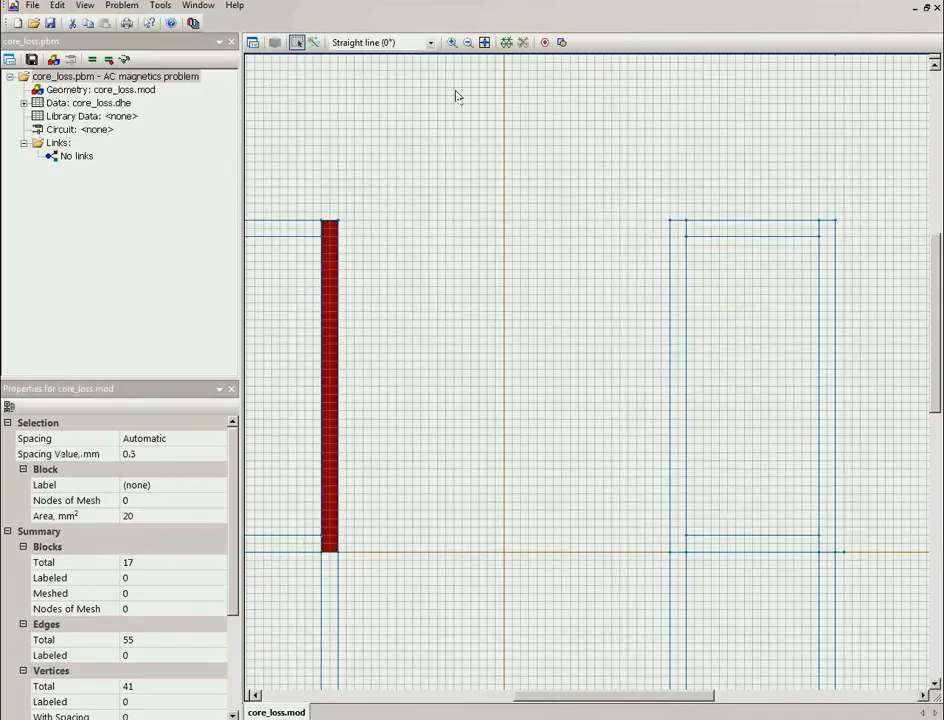
click(466, 43)
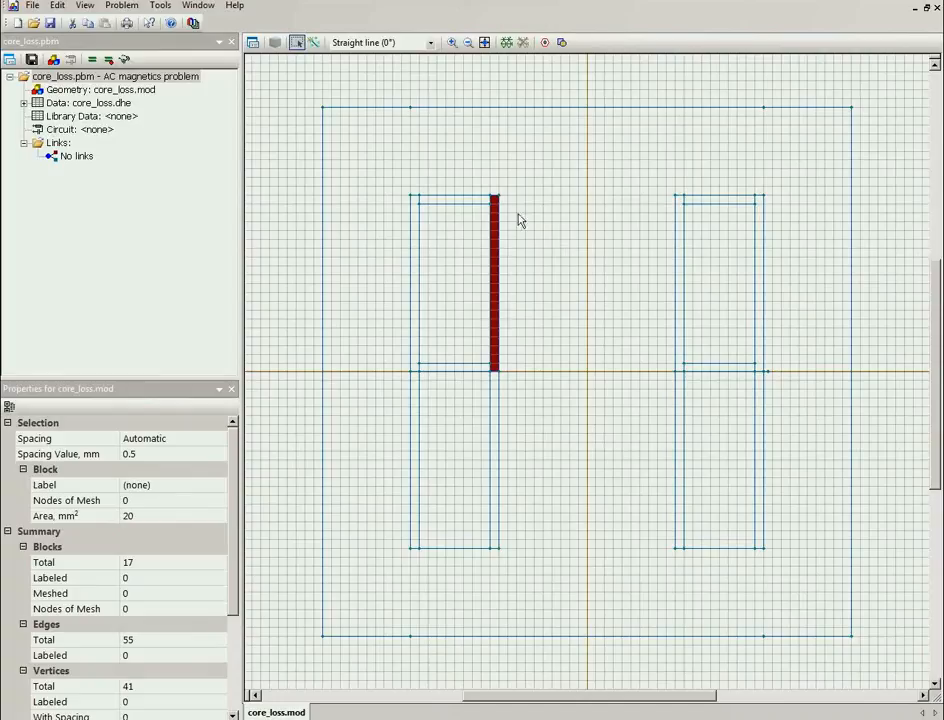
click(384, 97)
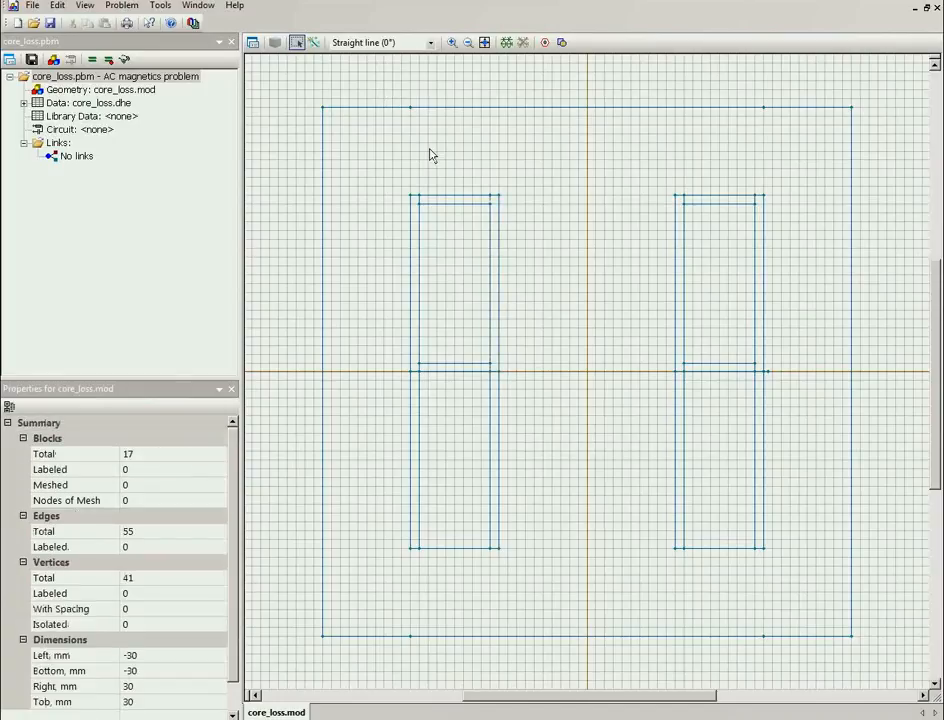
click(431, 155)
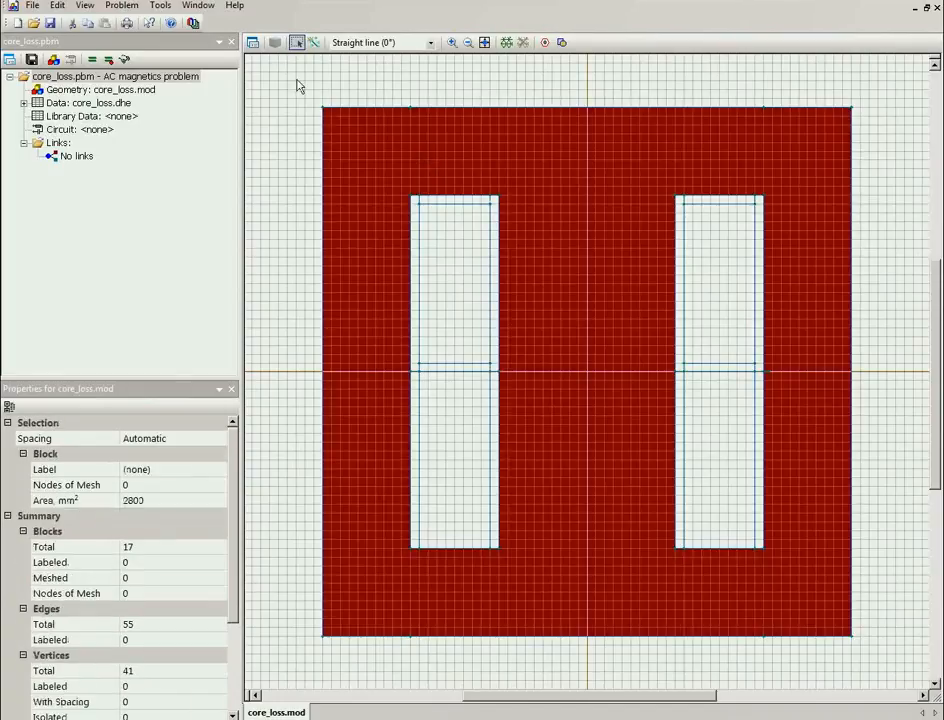
click(254, 46)
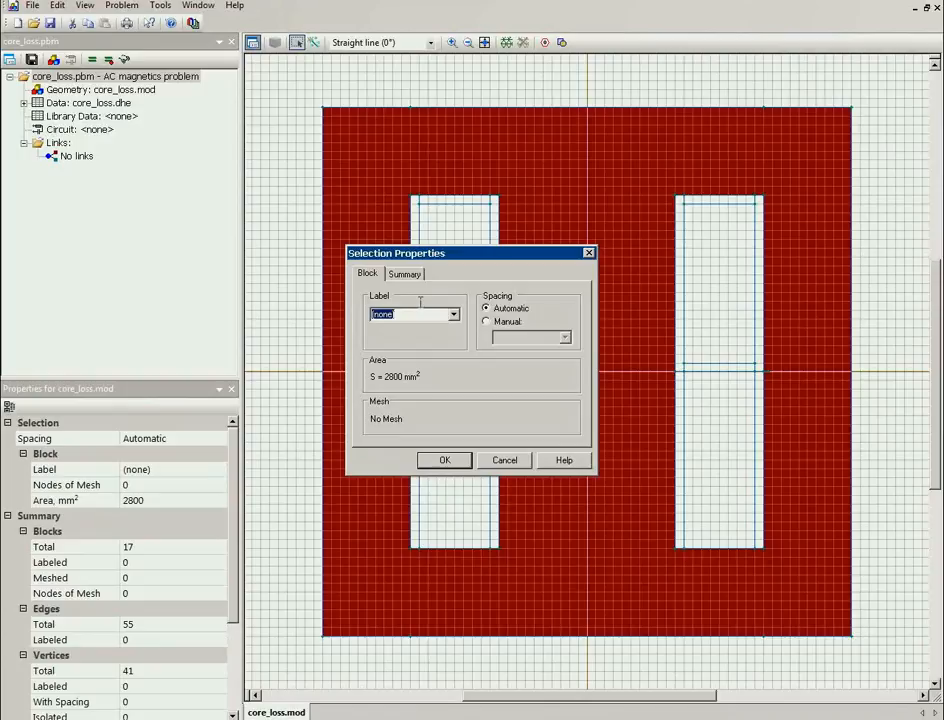
text(core)
click(437, 466)
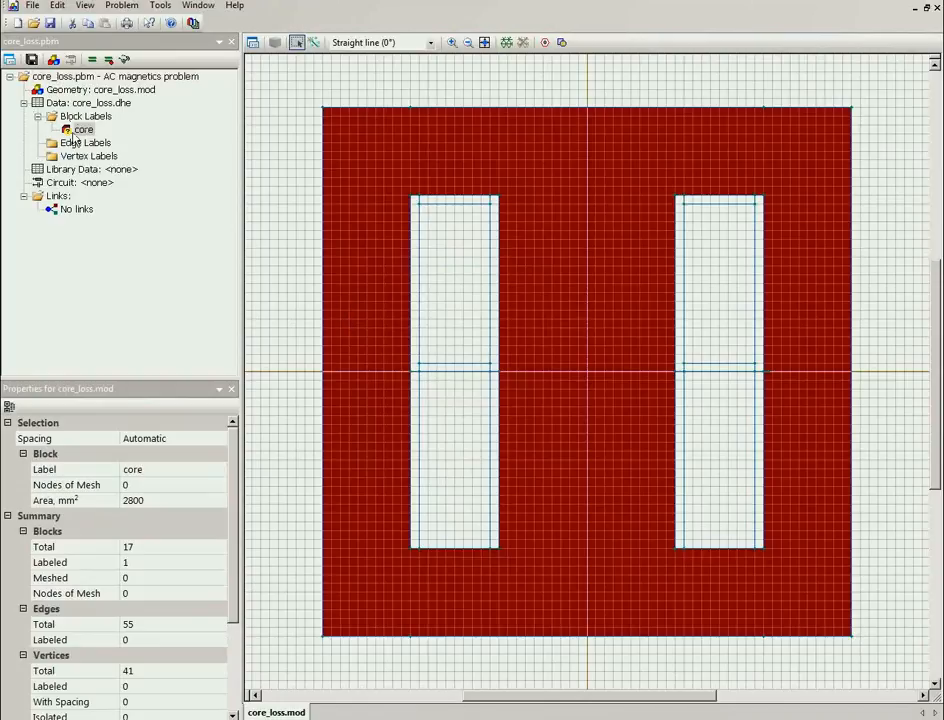
- Label the left window's upper winding block w1+ and the right window's upper winding block w1-
click(444, 283)
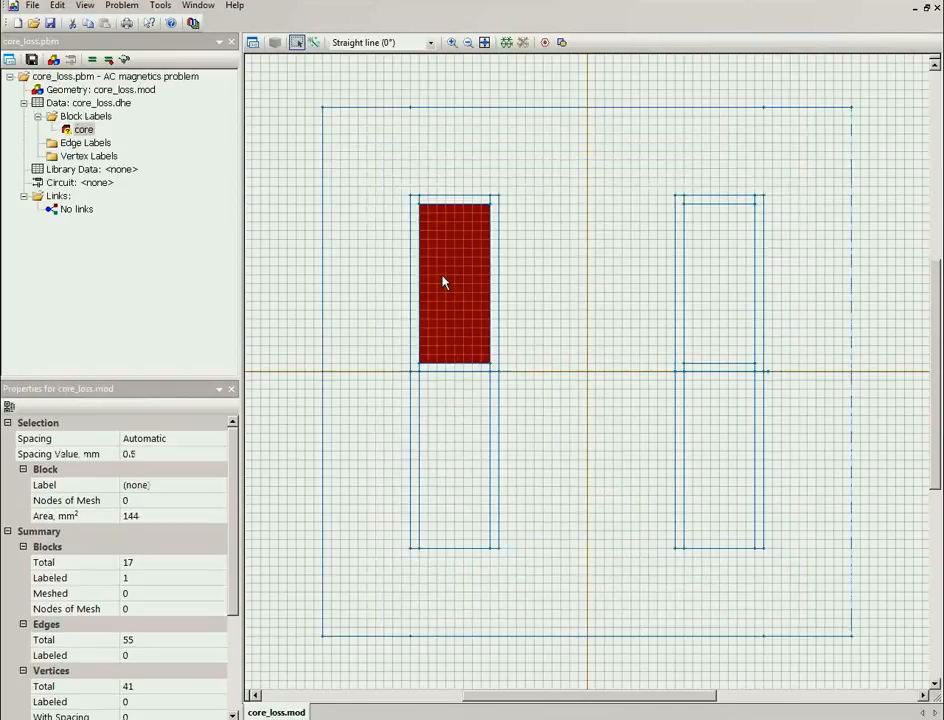
click(254, 43)
text(w1+)
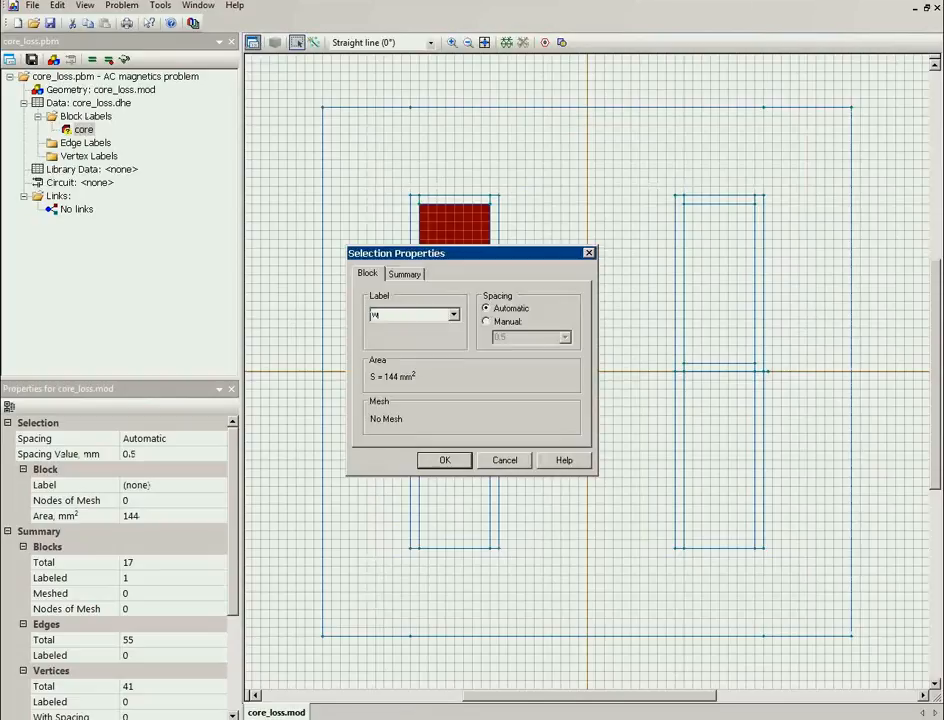
click(447, 462)
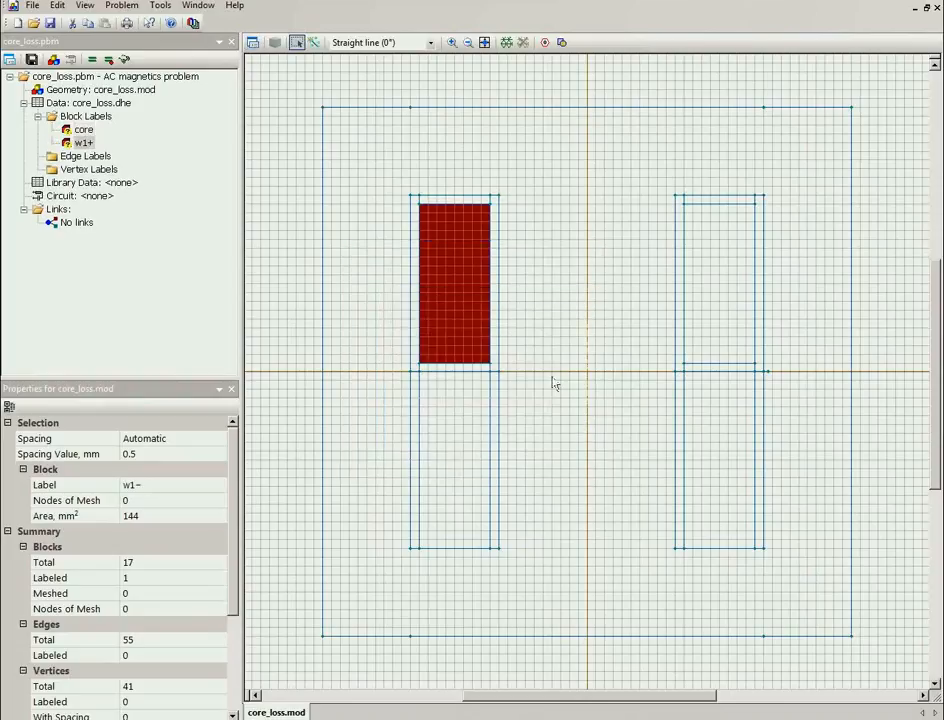
click(706, 276)
key(alt+Return)
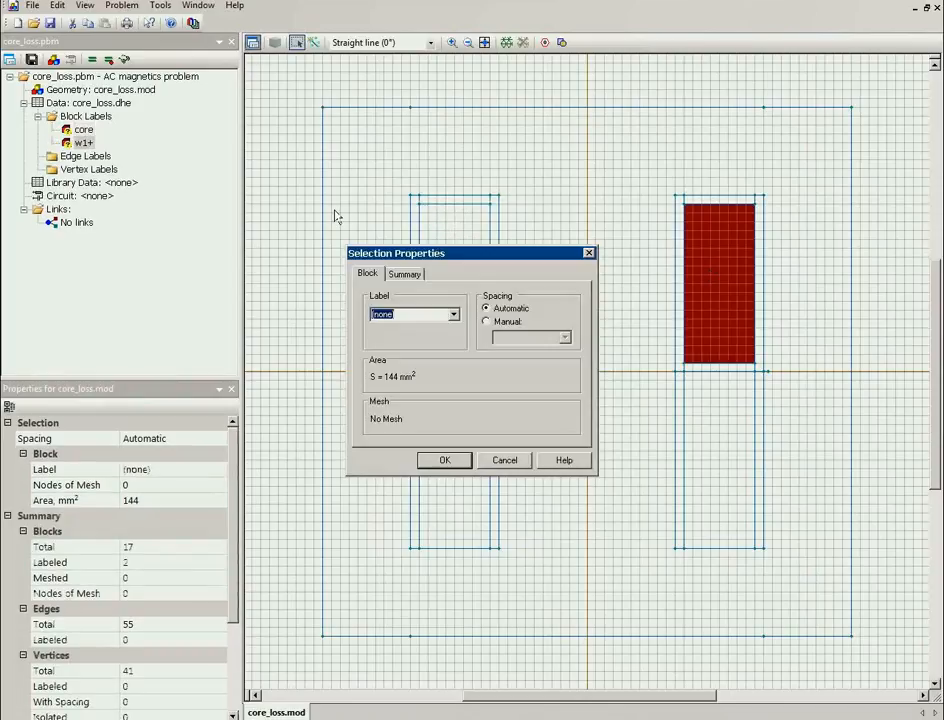
text(w1-)
click(440, 460)
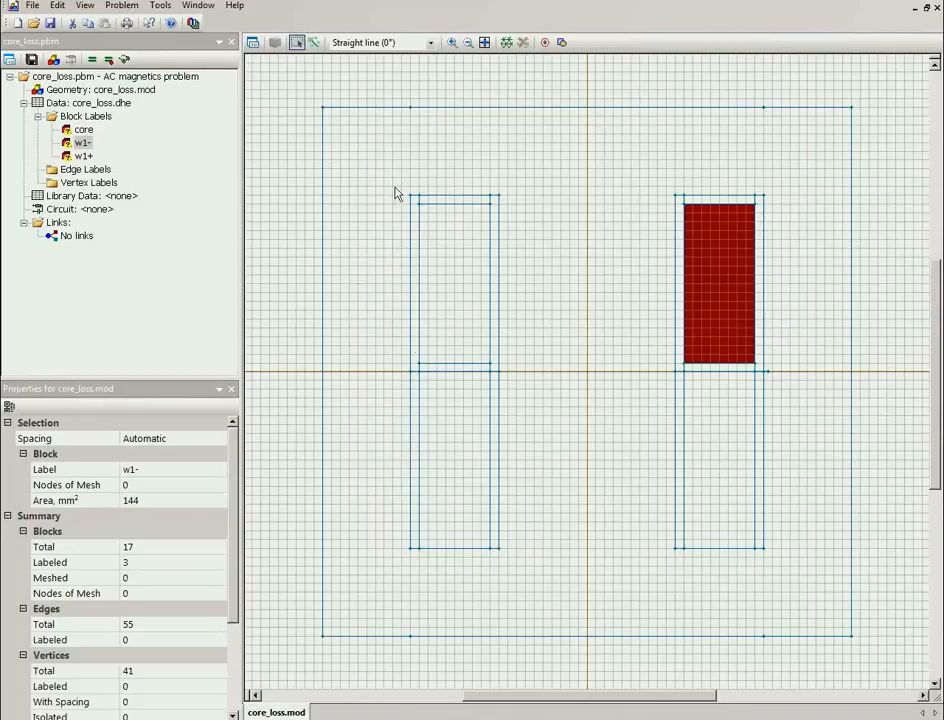
- Select all the narrow strips around the winding blocks in both windows and label them insulation
drag(396, 190, 430, 358)
drag(388, 180, 515, 208)
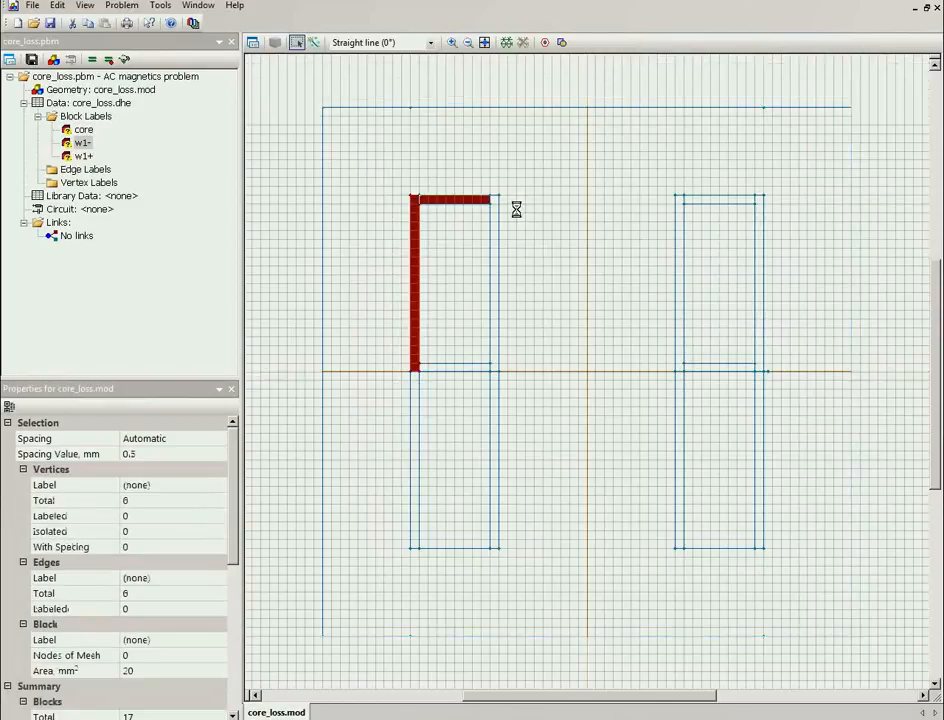
drag(479, 170, 538, 384)
drag(446, 381, 389, 381)
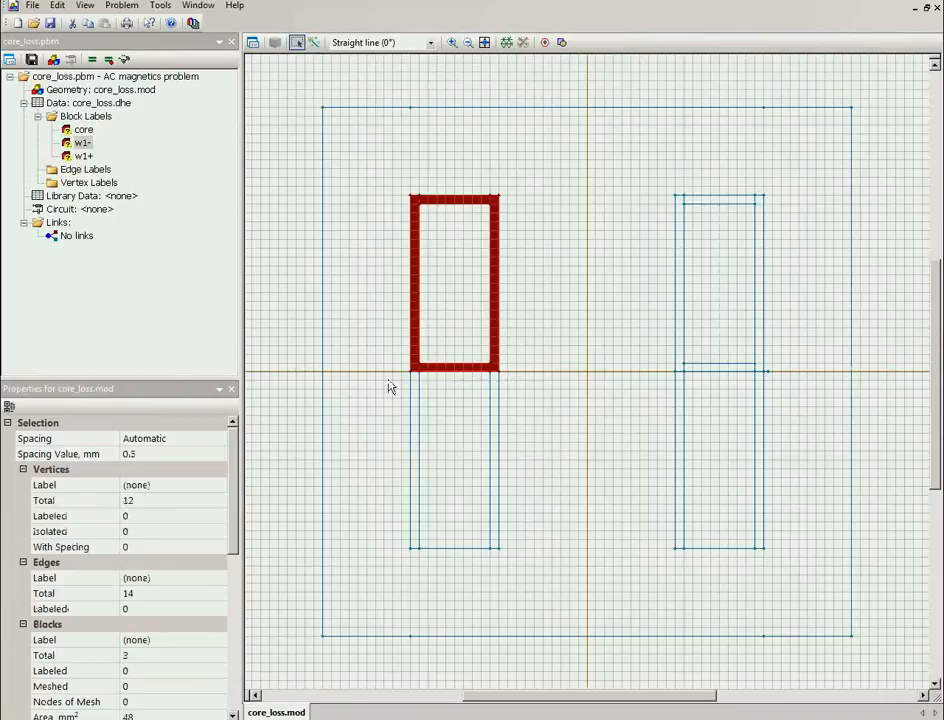
drag(672, 180, 689, 388)
drag(715, 196, 645, 386)
drag(541, 352, 485, 540)
drag(393, 342, 414, 543)
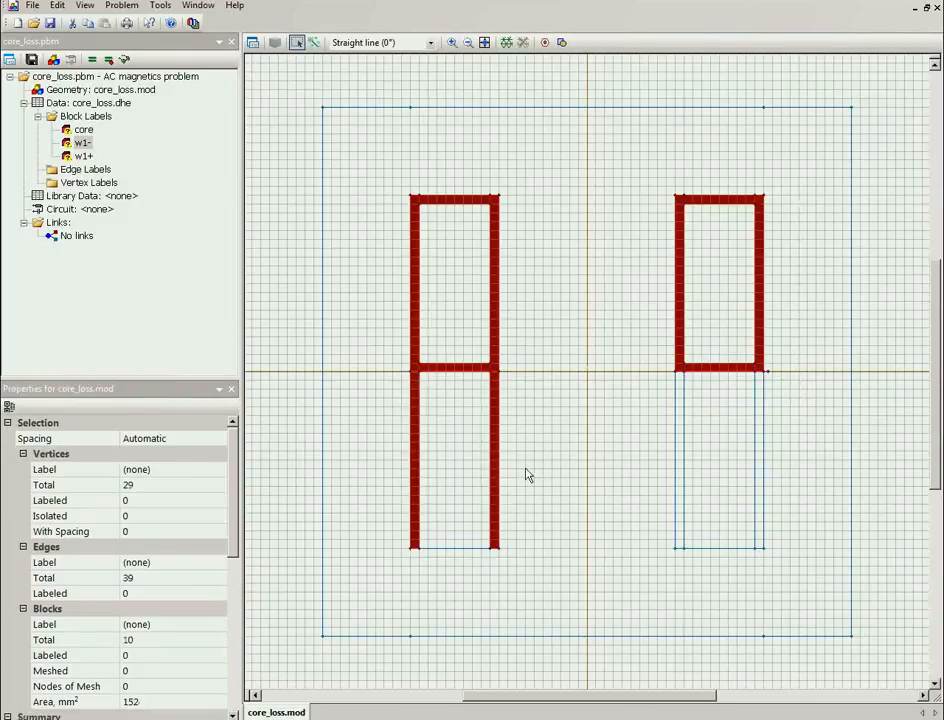
drag(647, 354, 700, 579)
drag(745, 362, 780, 586)
click(253, 43)
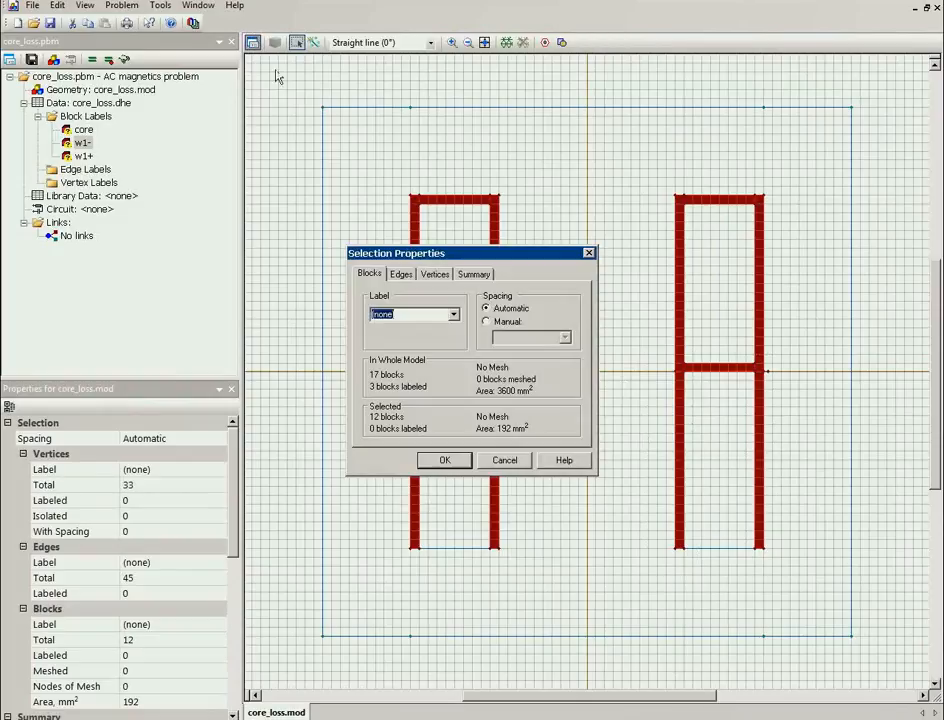
text(w)
key(Return)
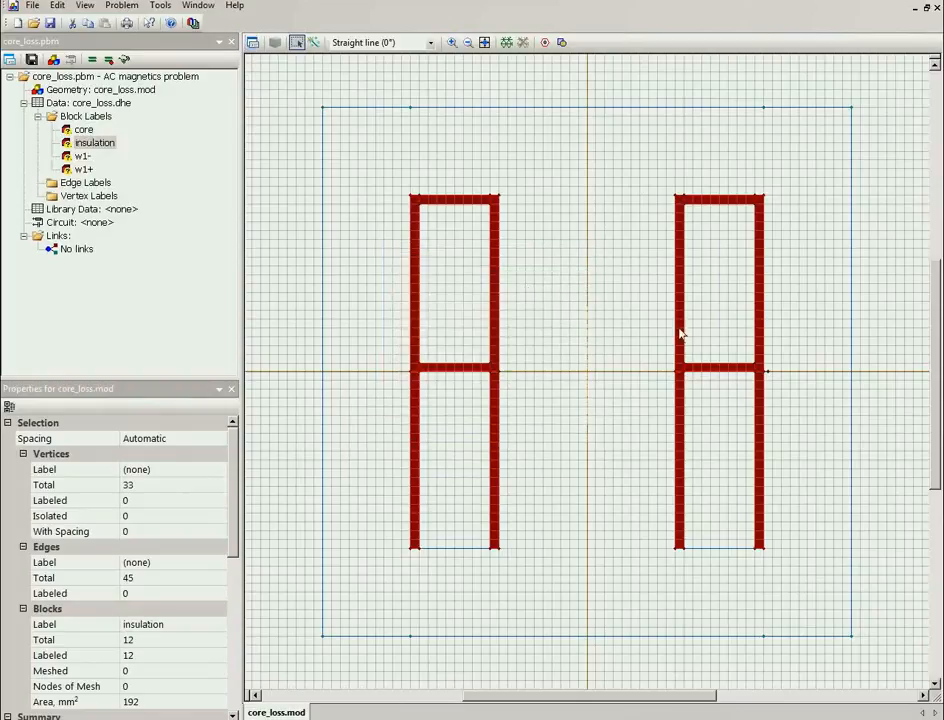
- Delete the short stray edge that extends past the right window along the x axis
key(Escape)
click(772, 373)
key(Delete)
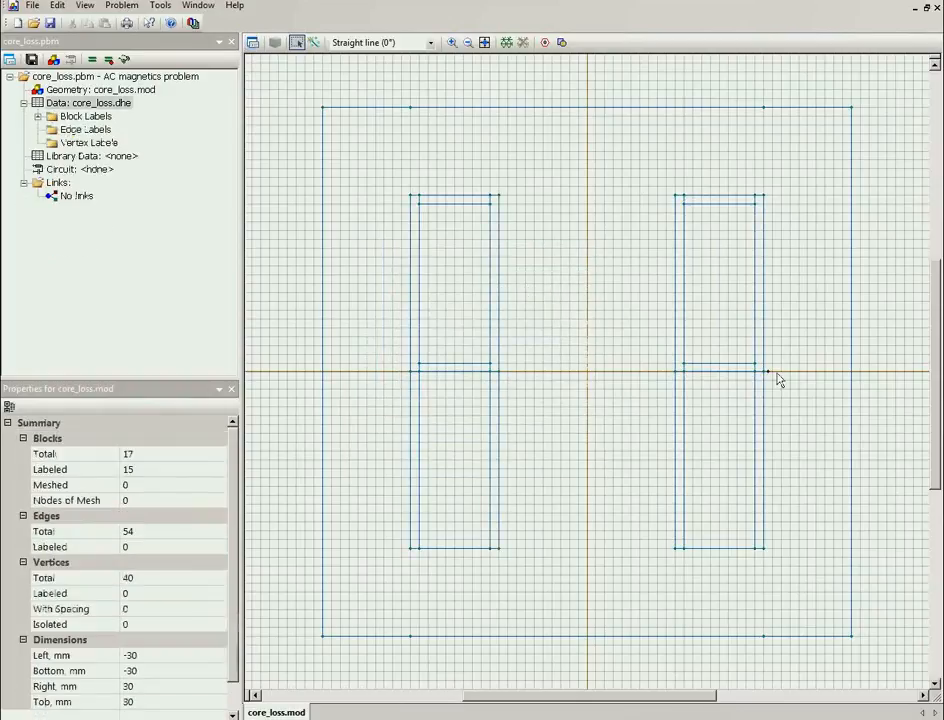
- Label the left window's lower winding block w2+ and the right window's lower winding block w2-
click(457, 434)
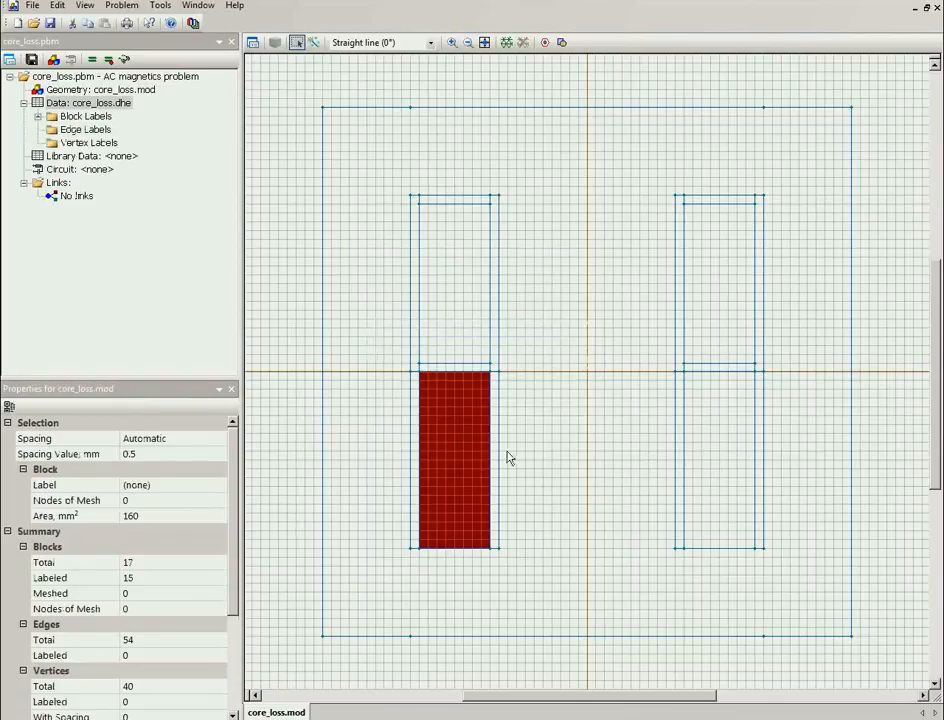
click(253, 43)
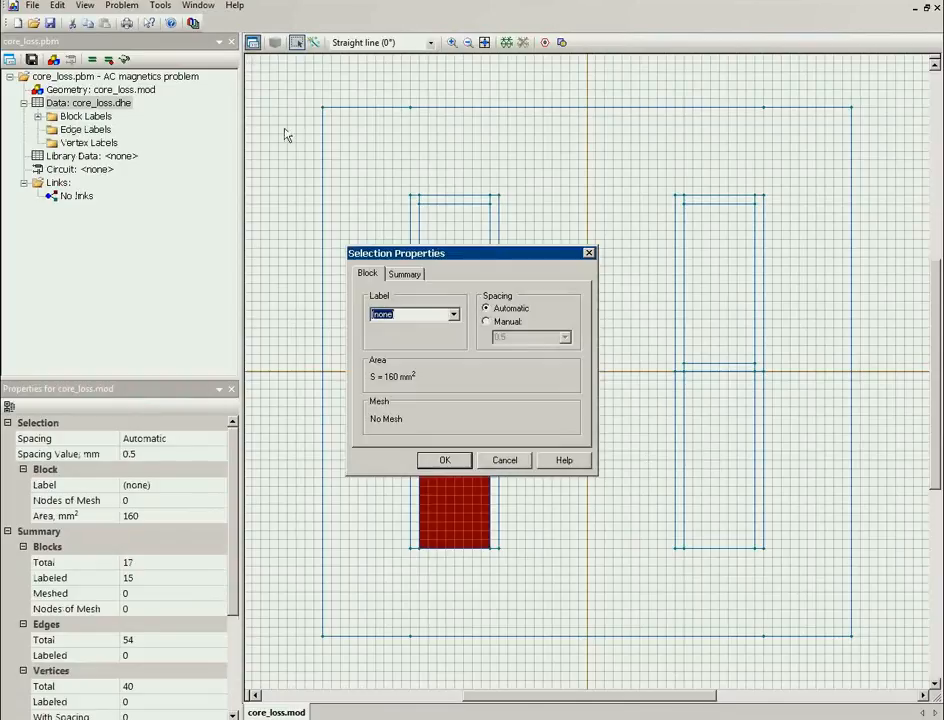
text(w2+)
key(Return)
click(737, 457)
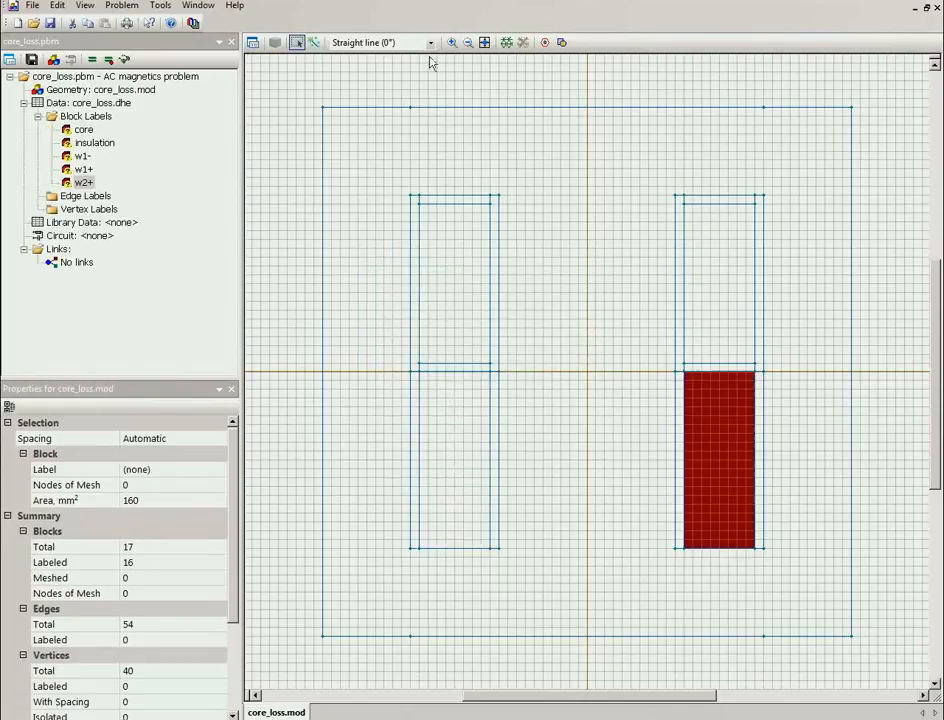
click(254, 43)
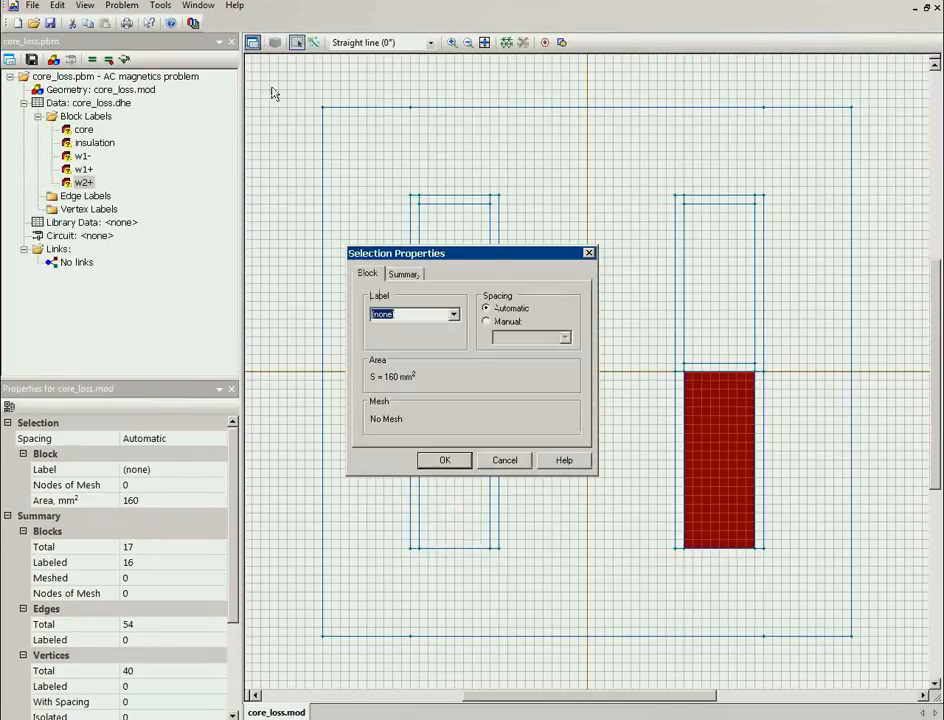
text(w2-)
key(Return)
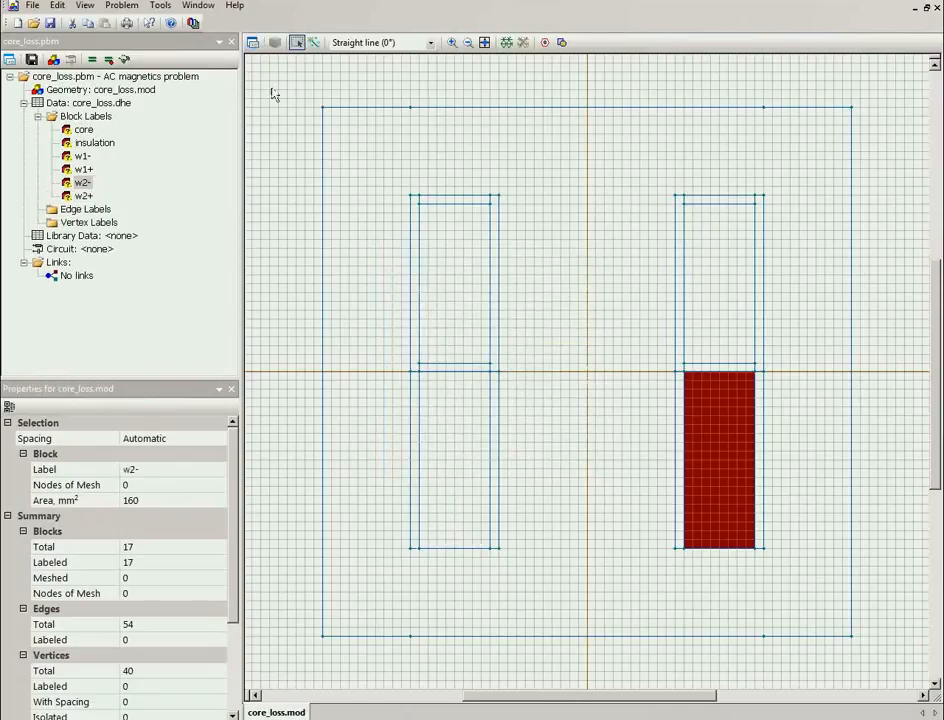
- Check which geometry blocks belong to each block label, from core and insulation through the w1 and w2 windings
click(71, 136)
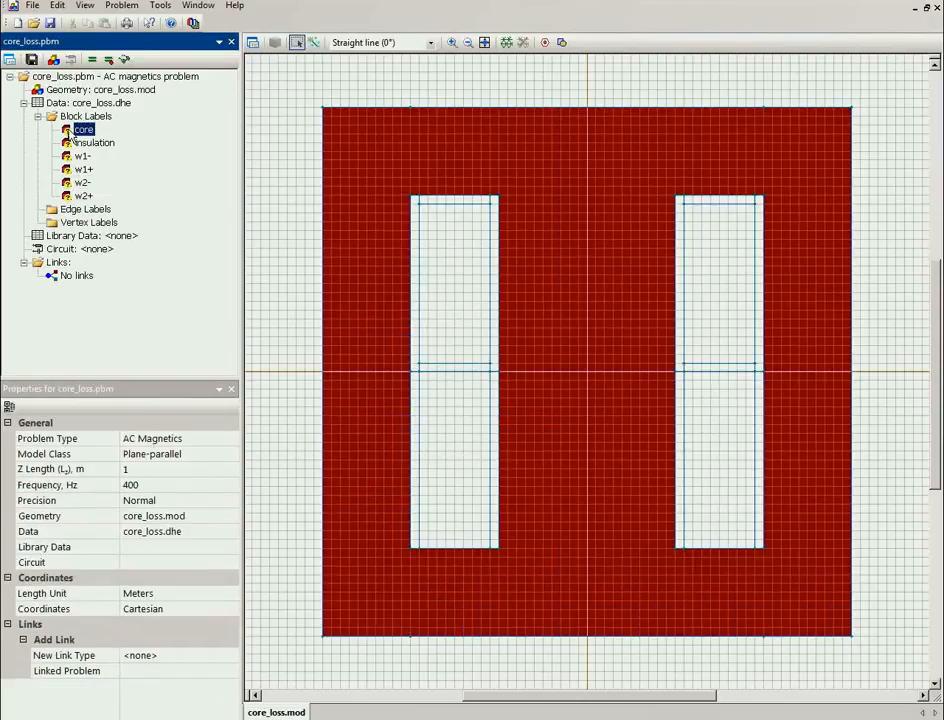
click(74, 146)
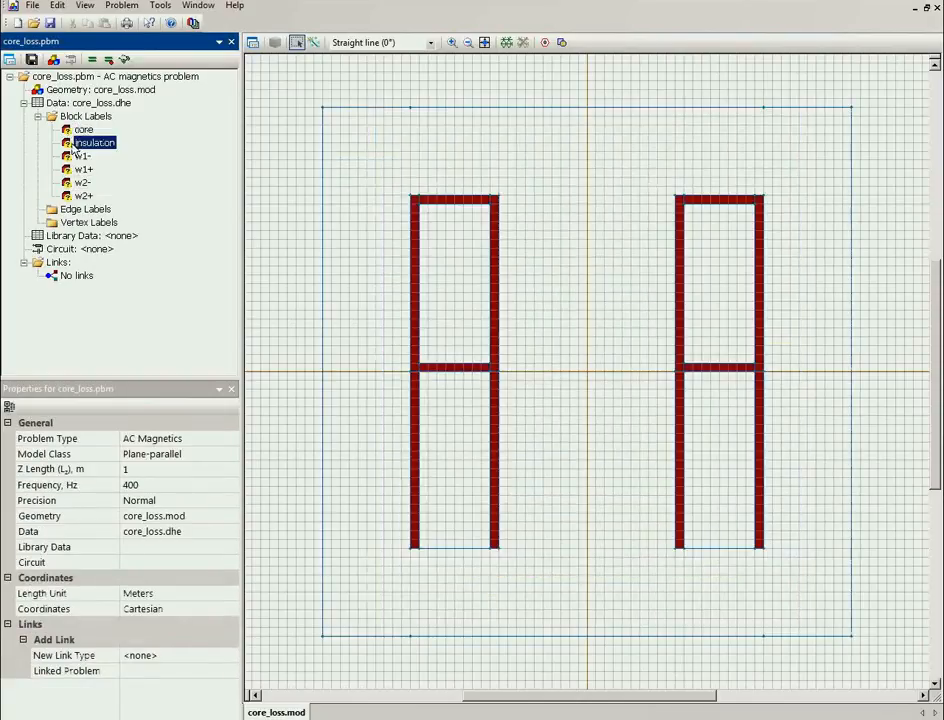
click(79, 157)
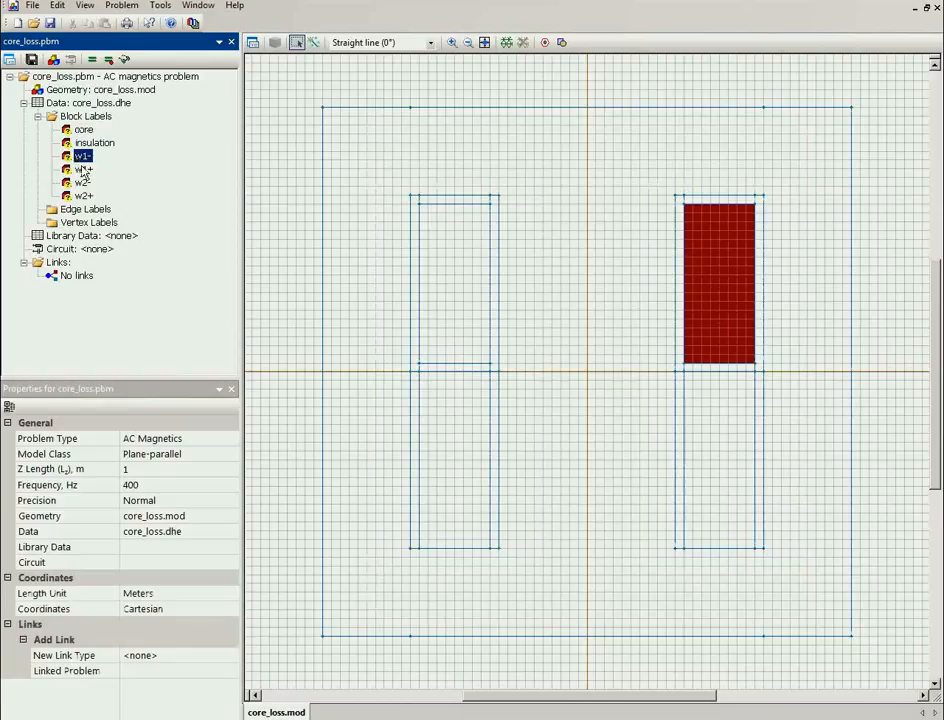
click(83, 170)
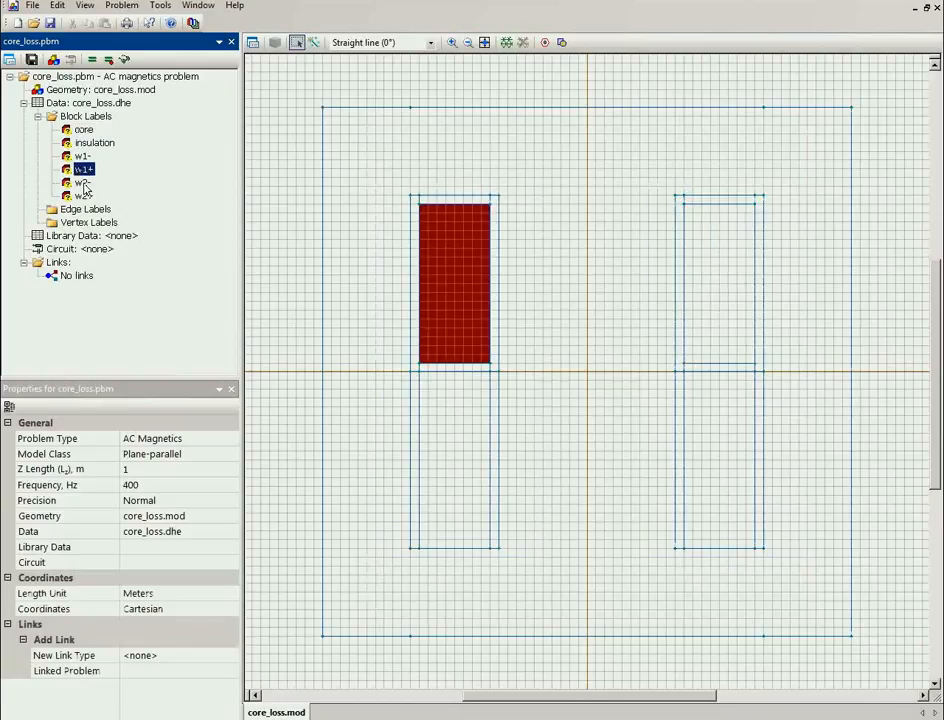
click(82, 183)
click(84, 196)
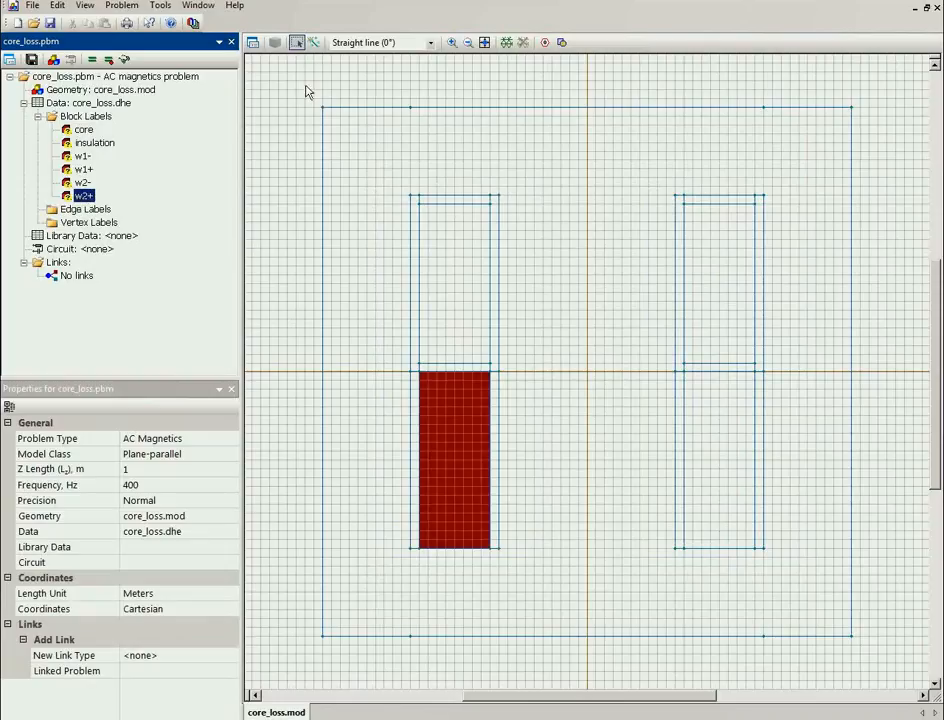
- Select all the edges of the core's outer boundary and give them the edge label zero flux
drag(306, 92, 337, 642)
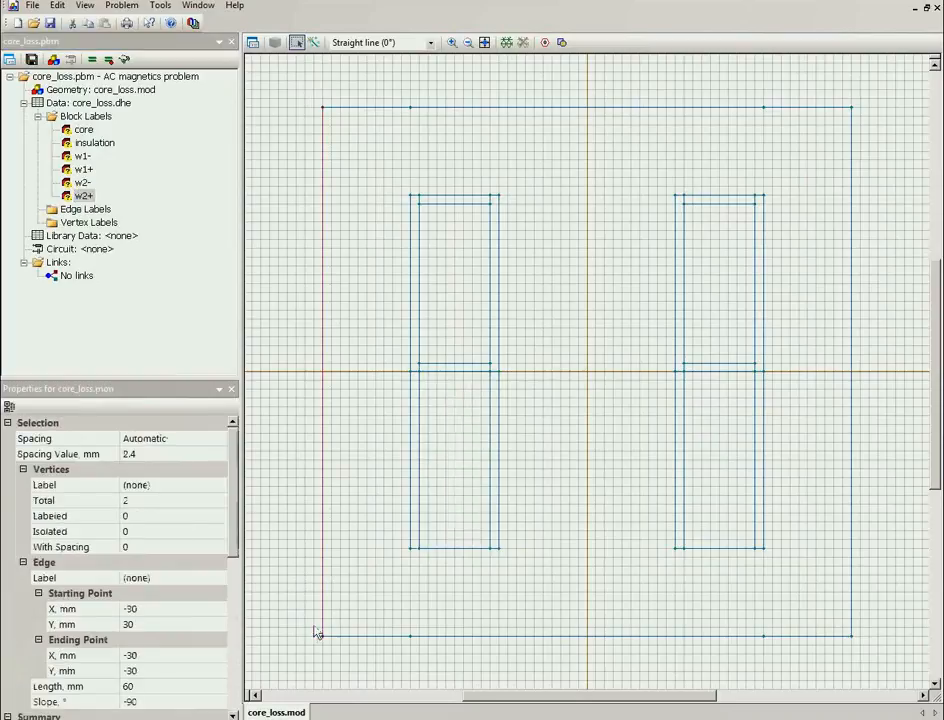
drag(429, 642, 863, 652)
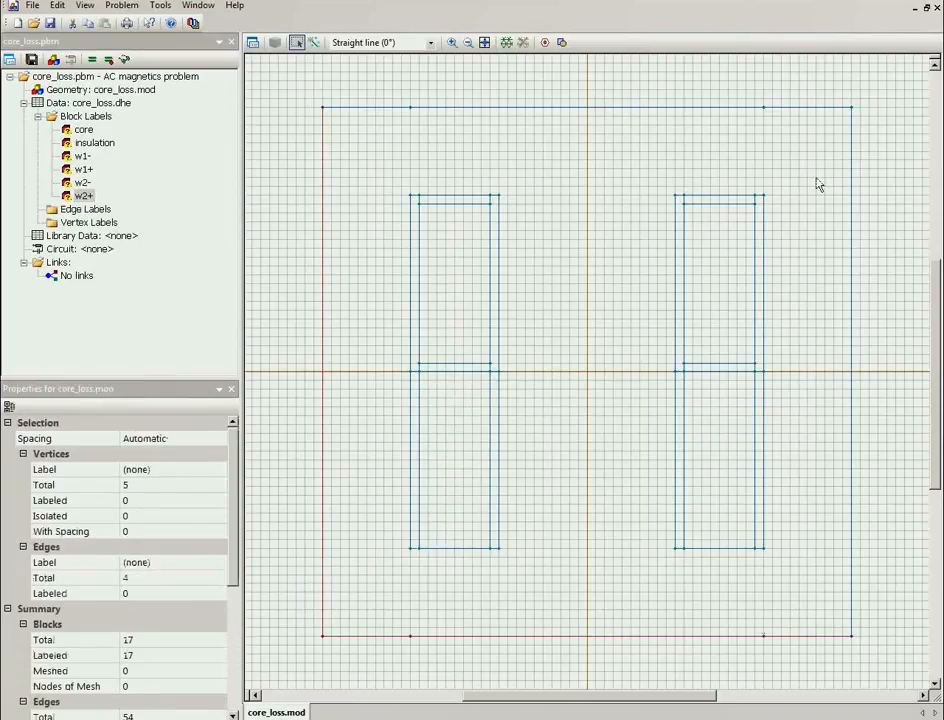
drag(840, 104, 310, 120)
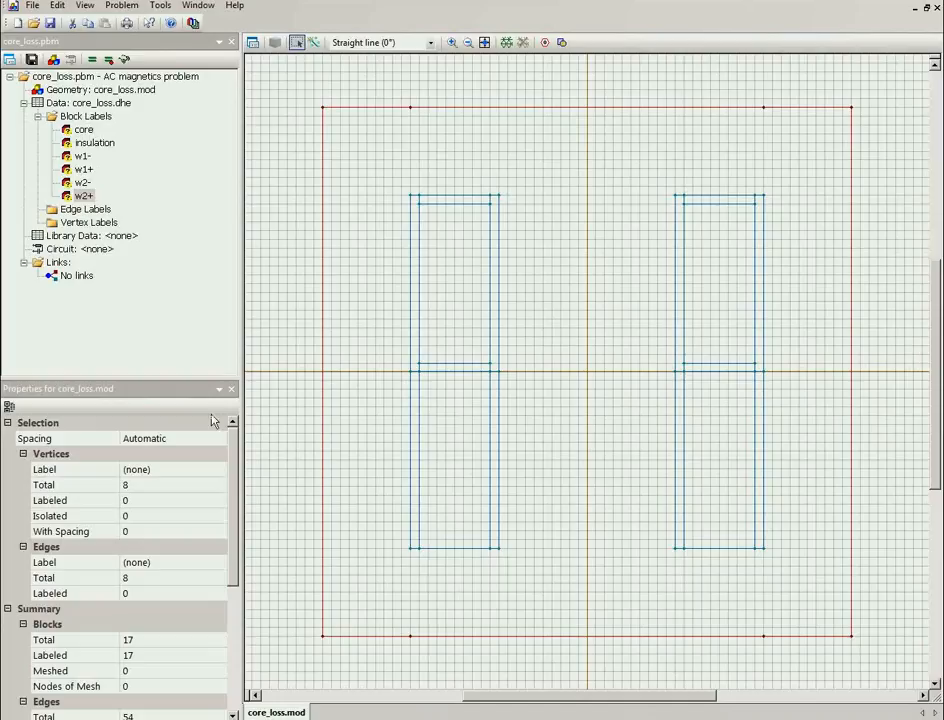
click(254, 44)
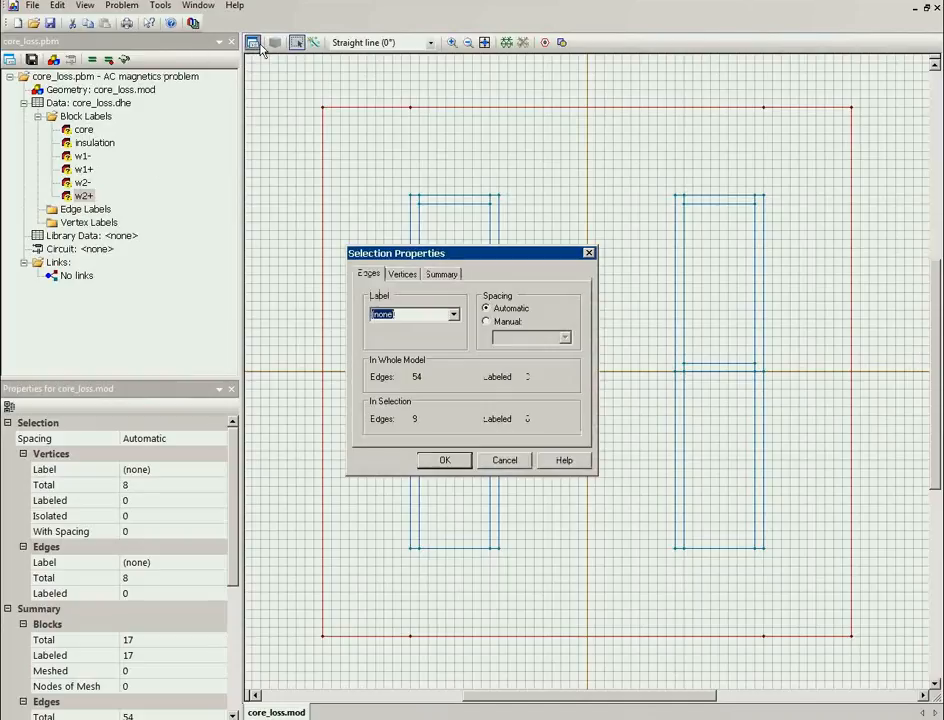
text(zero flux)
key(Return)
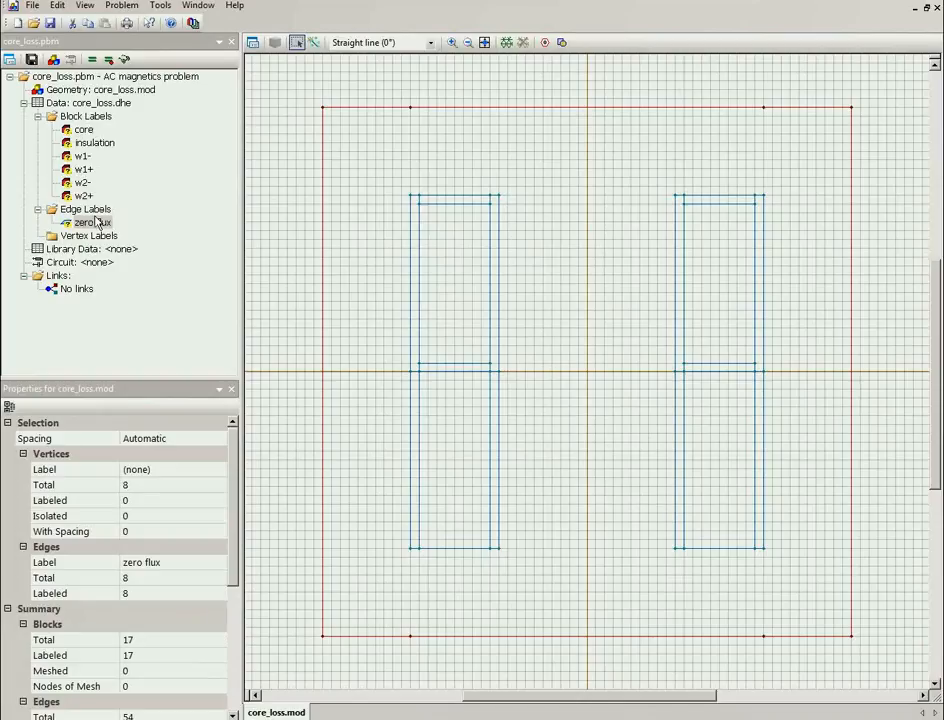
- Set the relative permeability of the insulation block label to 1 in both directions
click(84, 130)
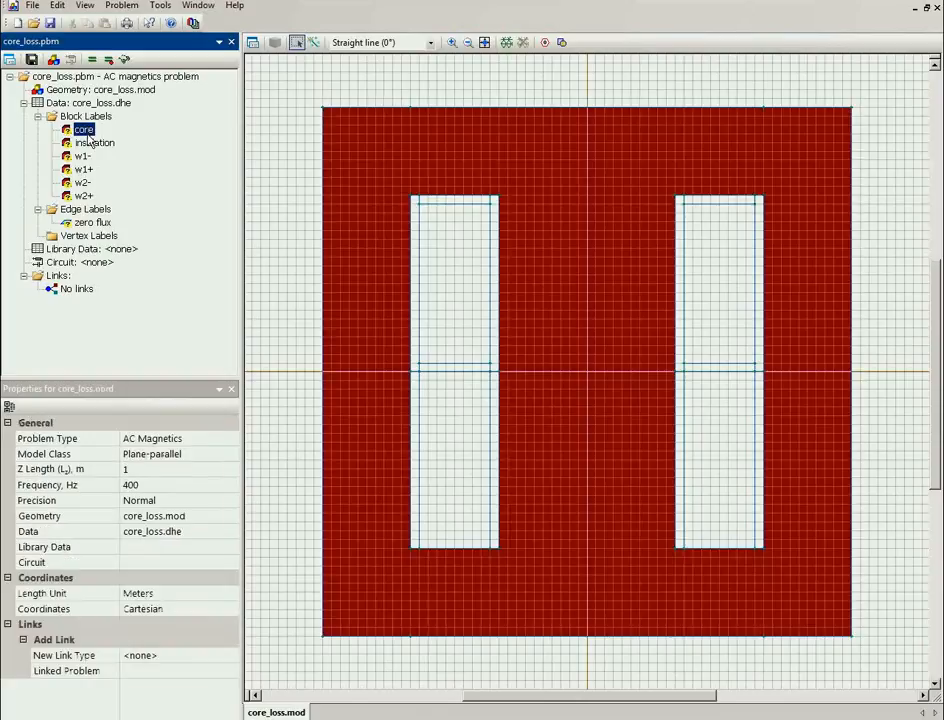
click(92, 143)
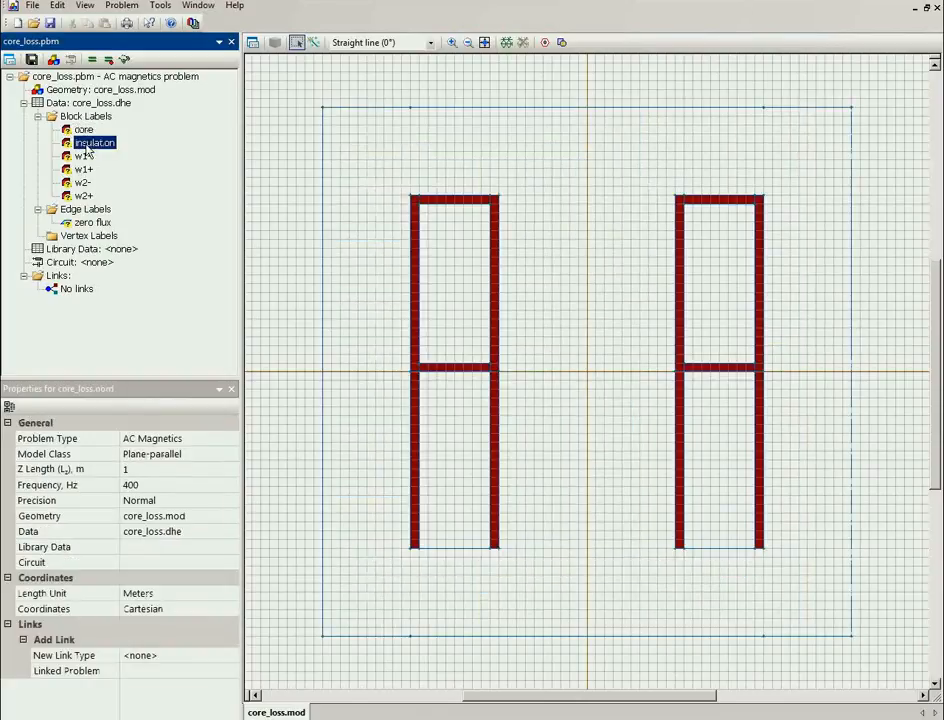
double_click(87, 146)
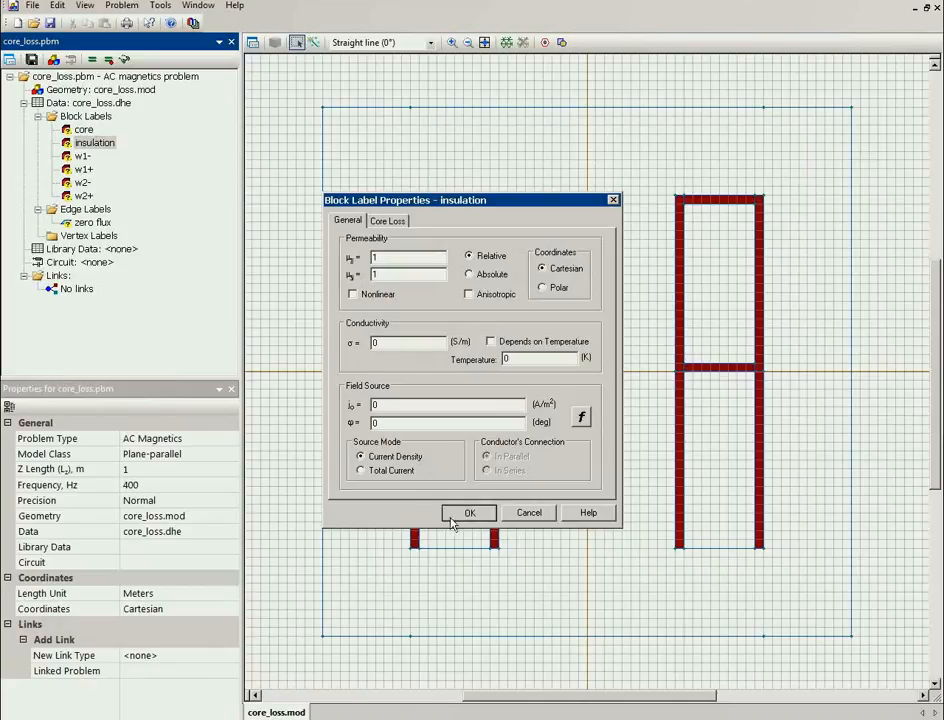
click(468, 513)
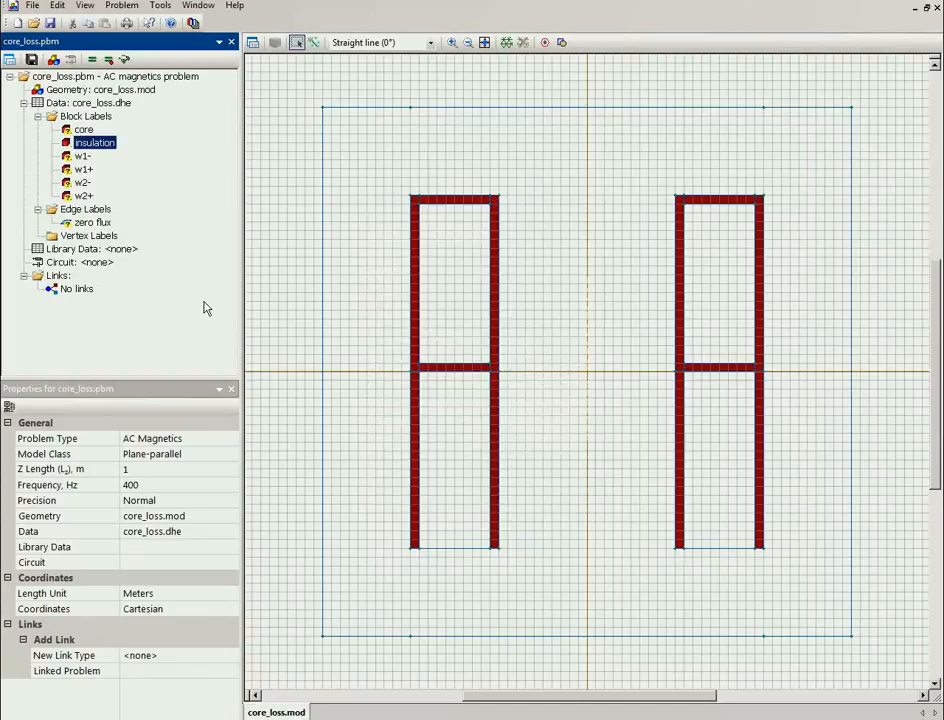
- Set the relative permeability of the winding block label w2- to 1
click(78, 183)
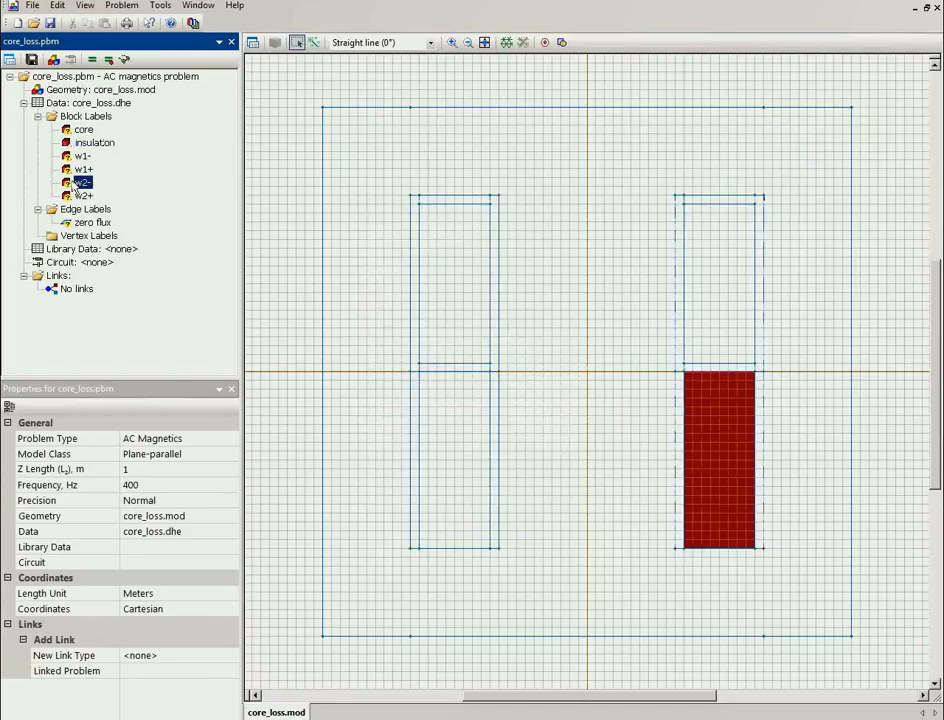
double_click(78, 183)
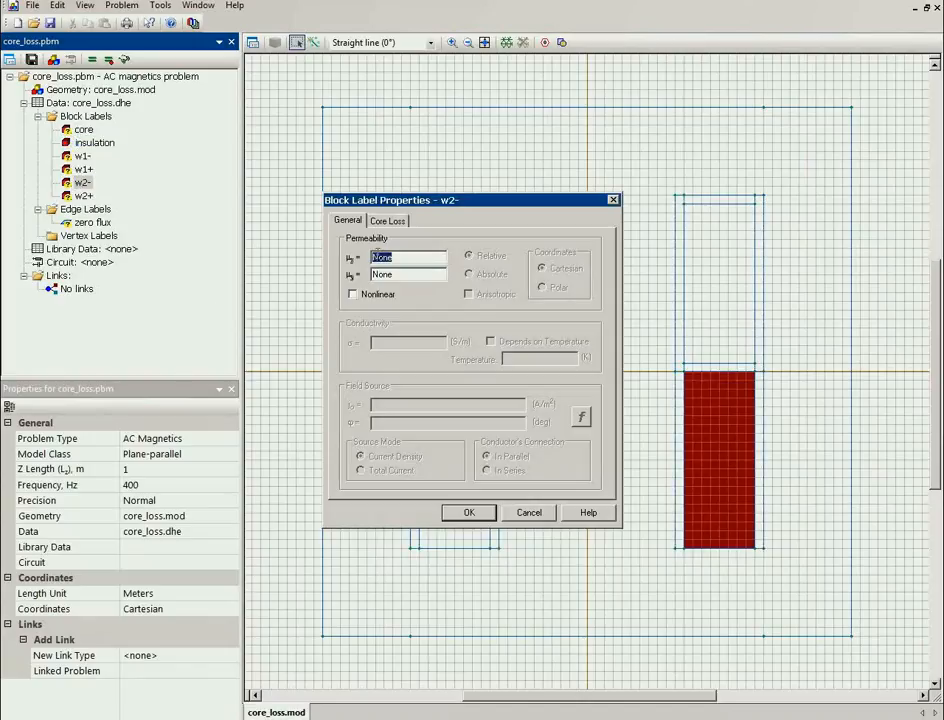
text(1)
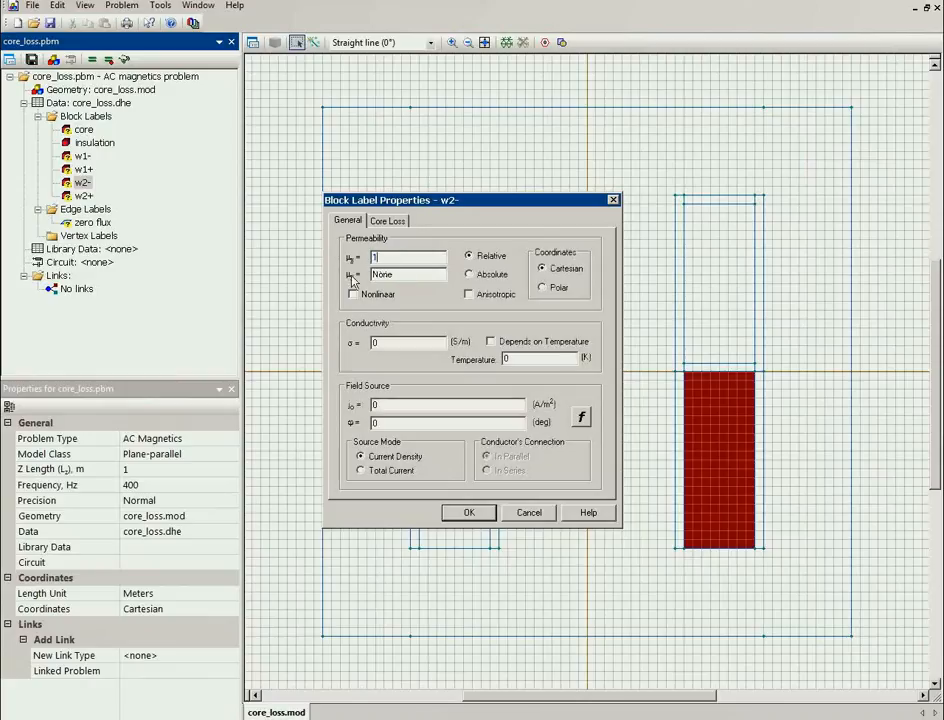
click(478, 511)
- Give the winding block label w2+ a relative permeability of 1 as well
double_click(82, 196)
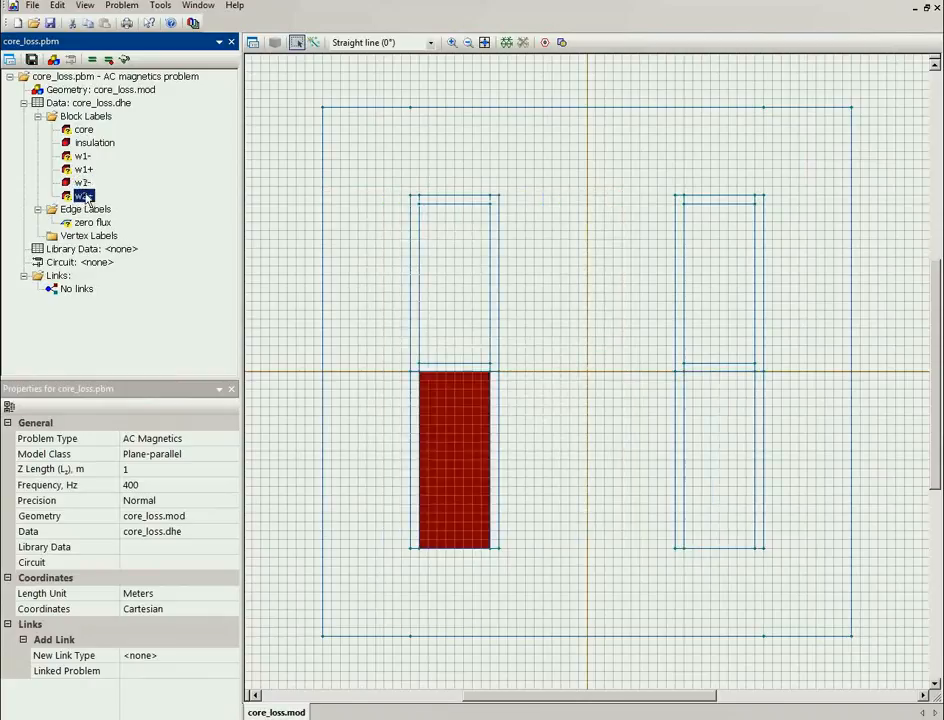
text(1)
click(460, 516)
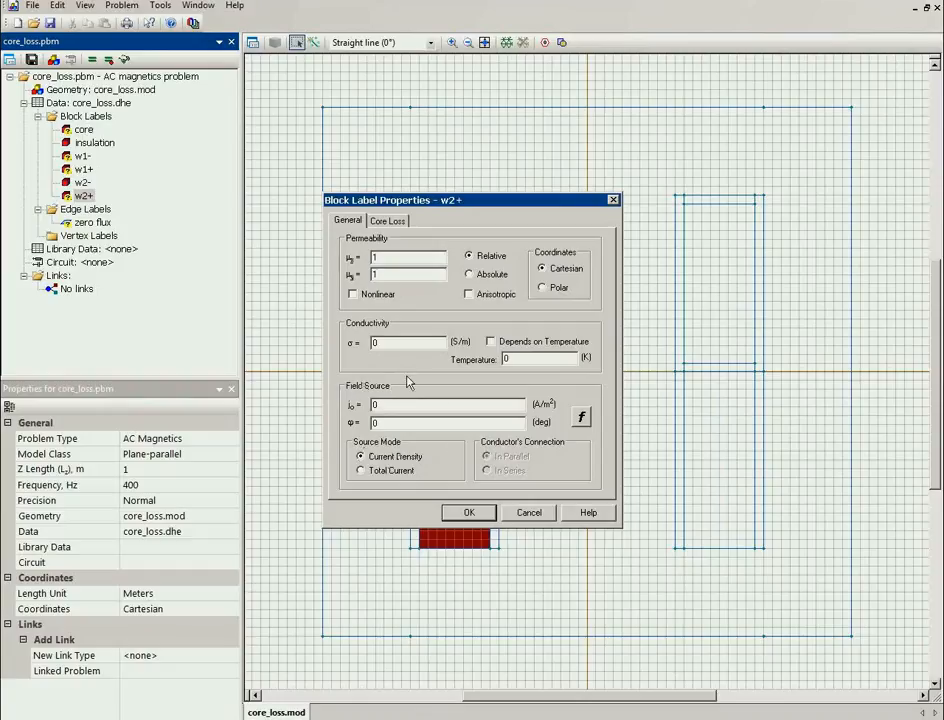
click(472, 514)
click(124, 195)
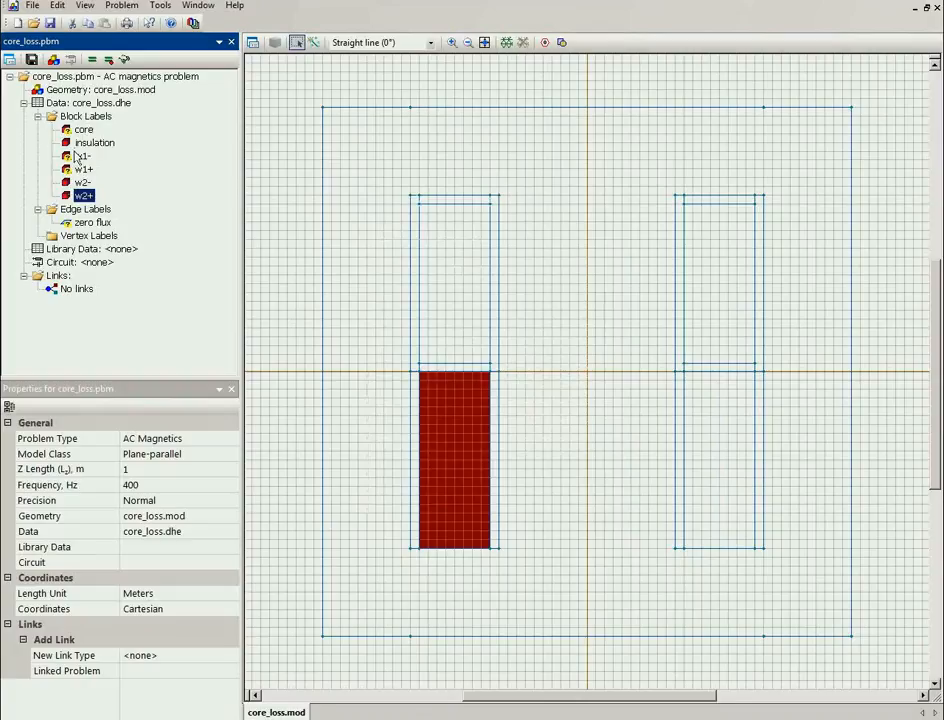
- Set the winding label w1+ to relative permeability 1 in both directions and its source mode to Total Current
click(80, 170)
double_click(80, 170)
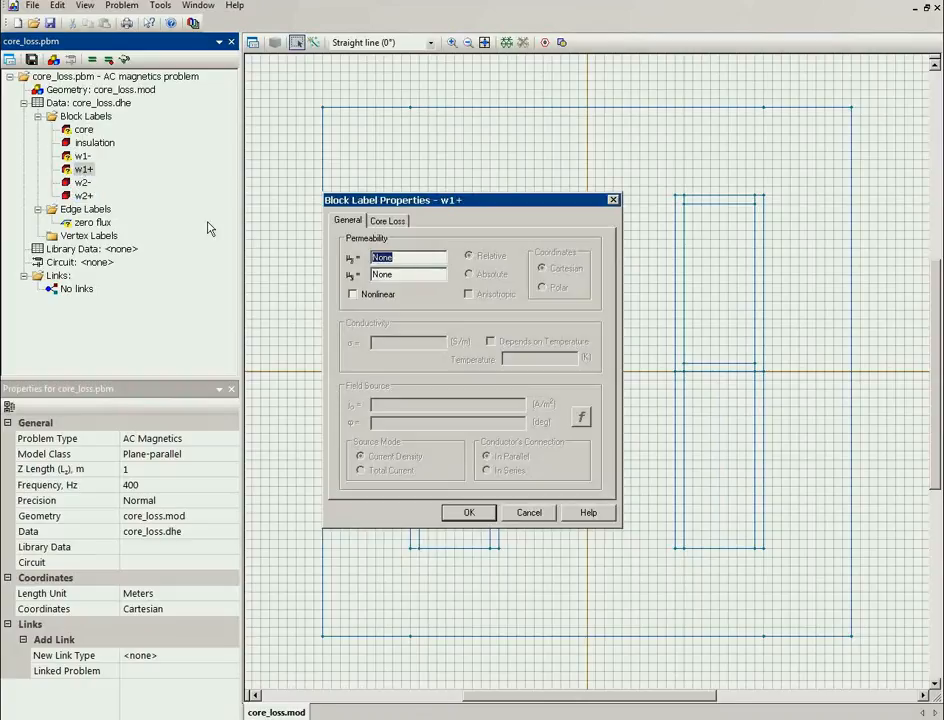
text(1)
drag(395, 275, 337, 283)
text(1)
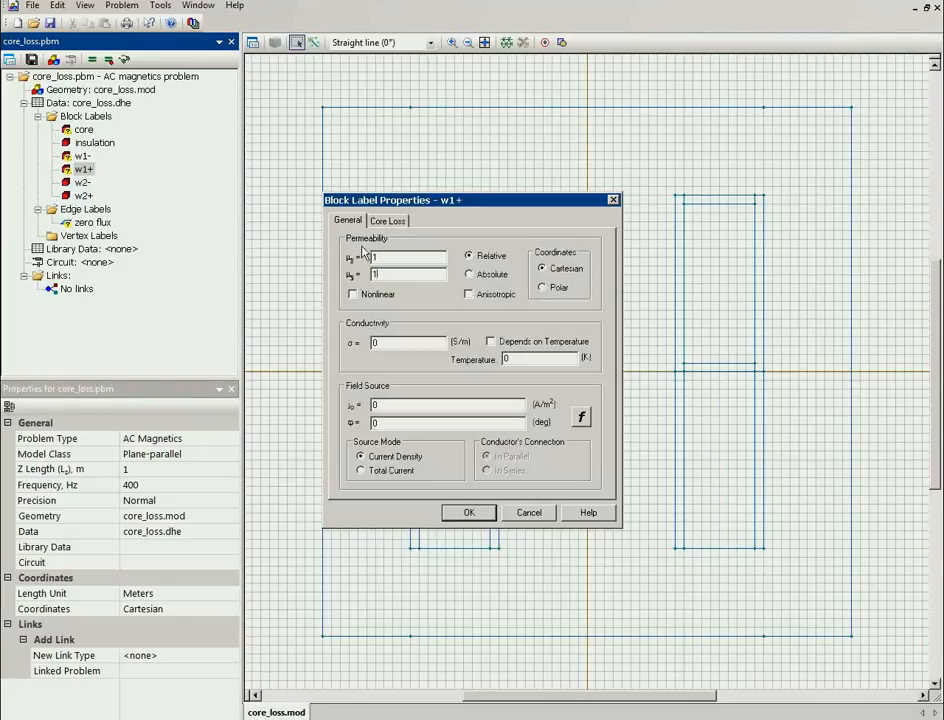
click(382, 471)
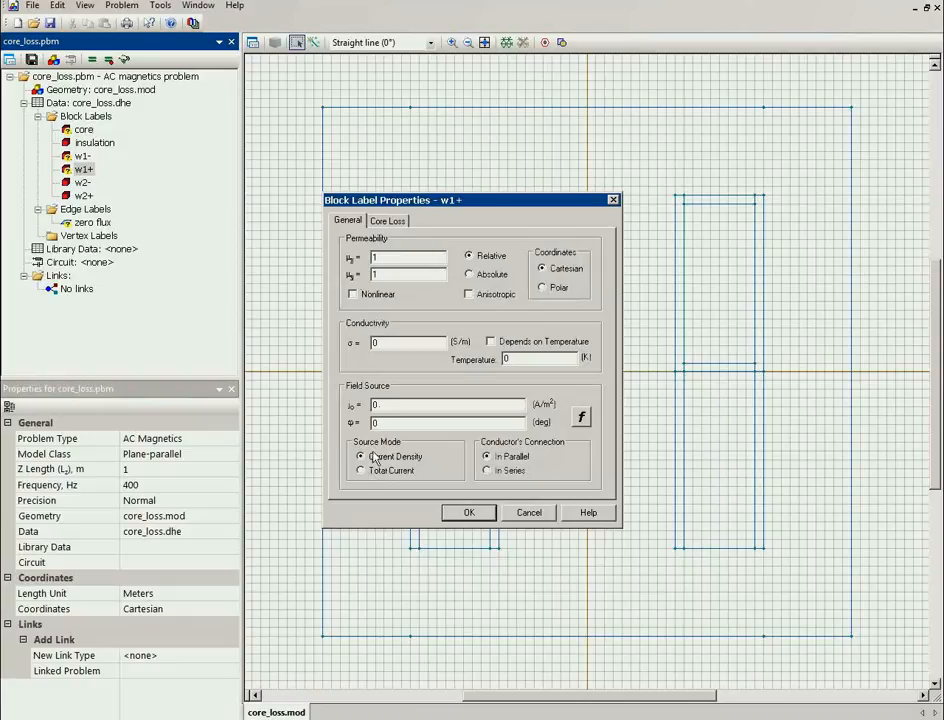
click(374, 404)
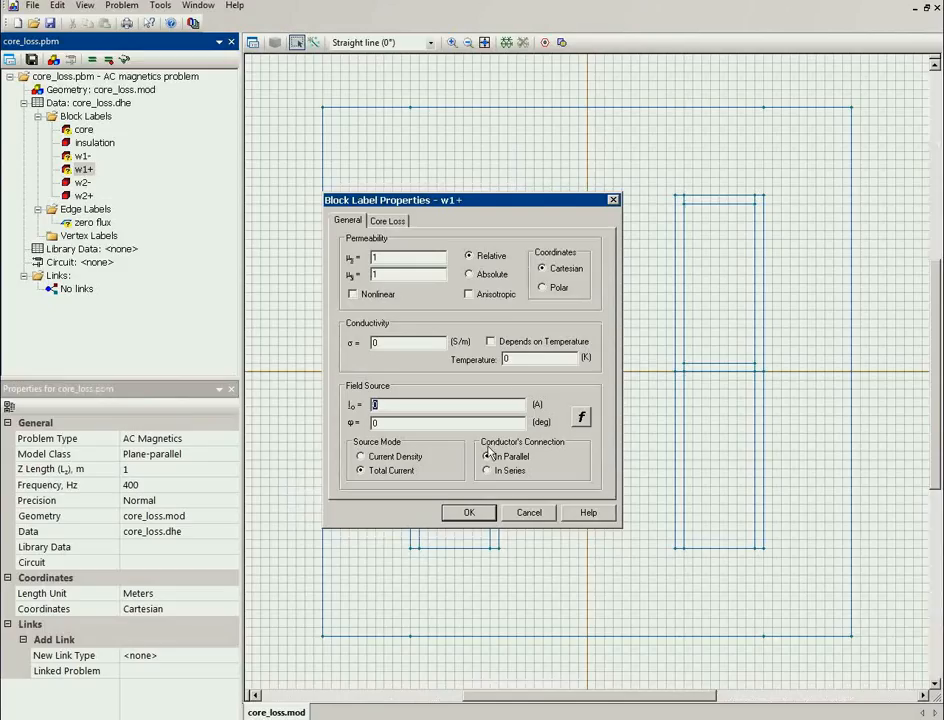
click(469, 512)
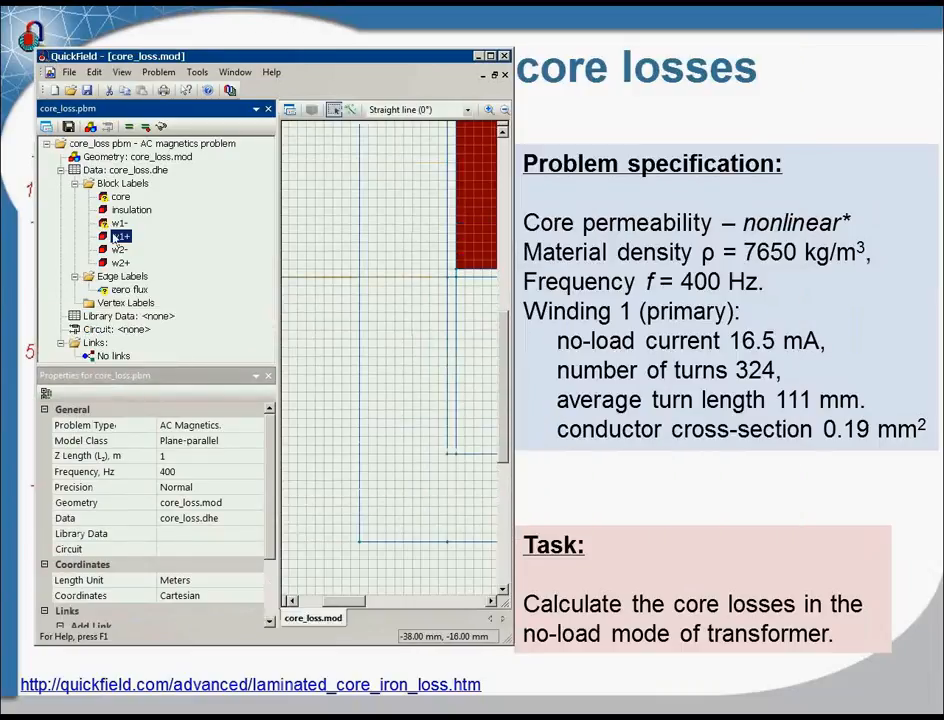
- Enter 16.5e-3 * 324 A as the total current of winding label w1+
double_click(119, 237)
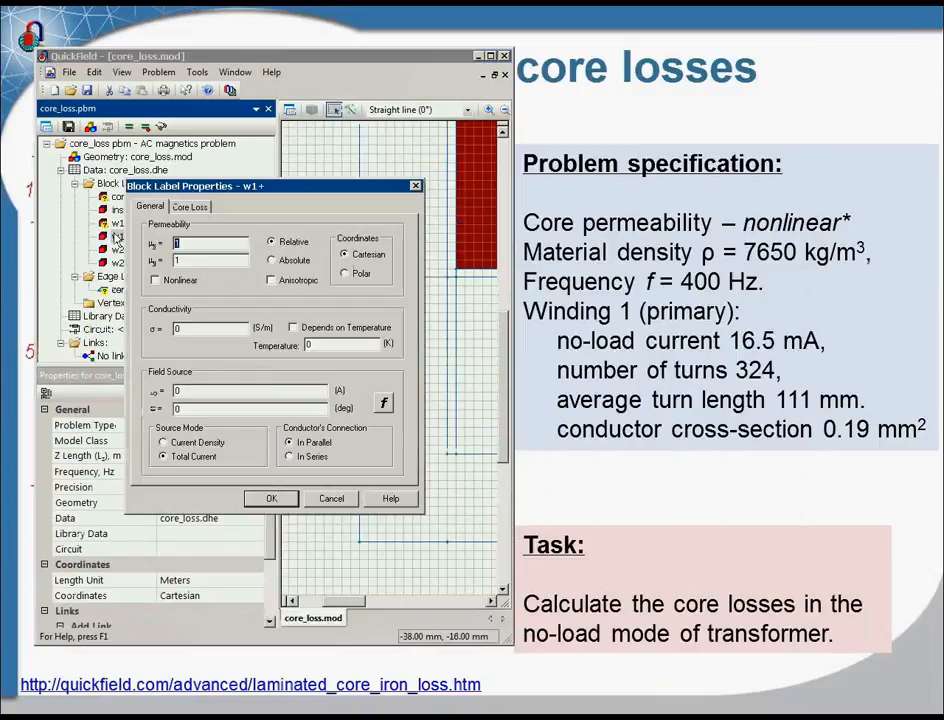
double_click(200, 391)
text(16.5e-3 * 324)
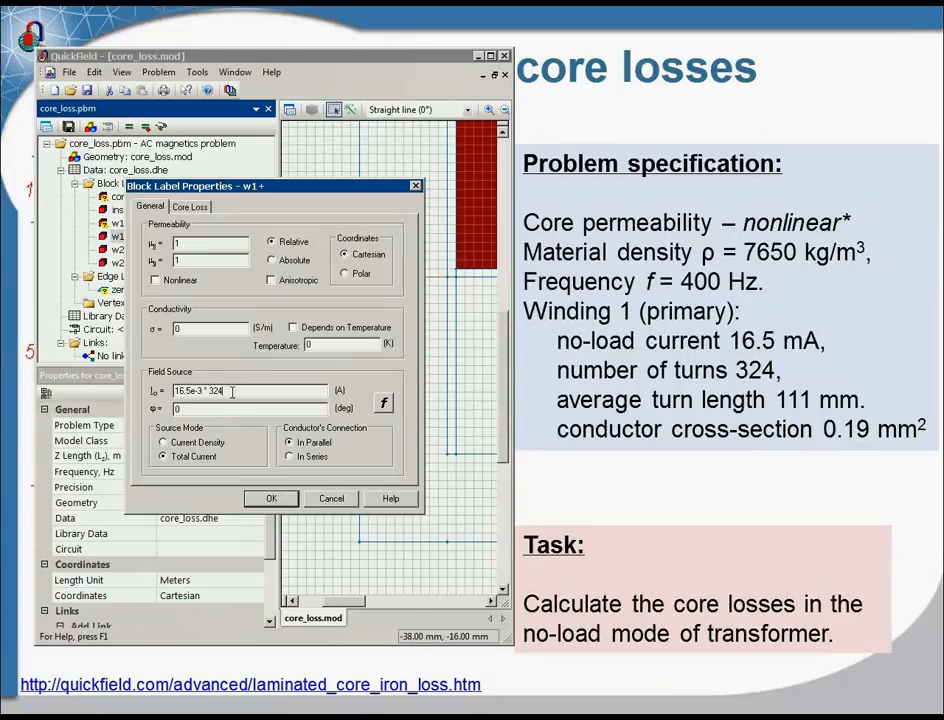
click(173, 410)
click(256, 500)
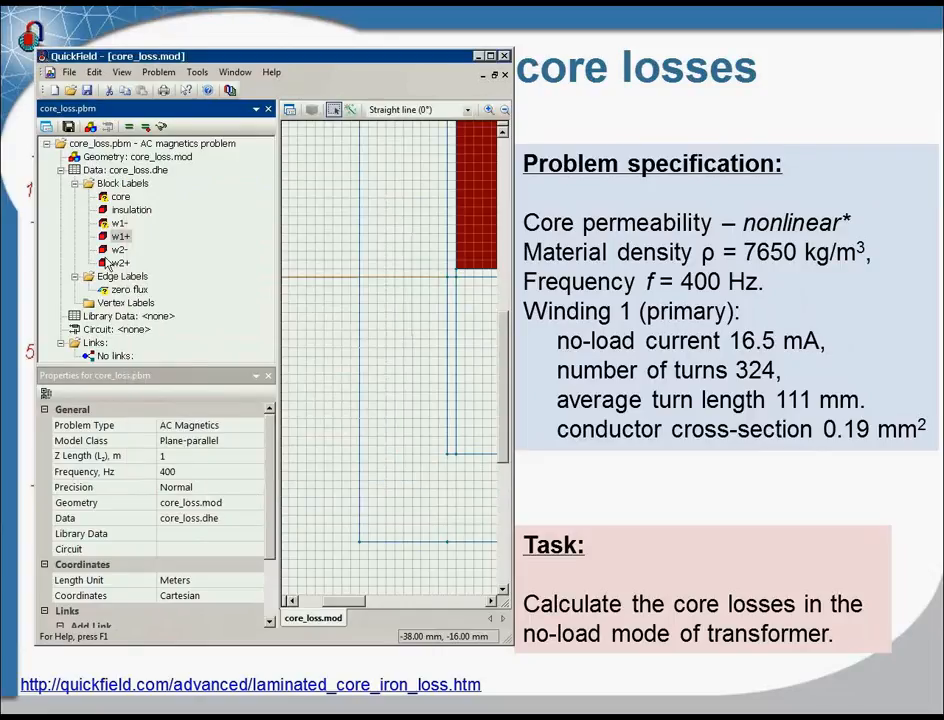
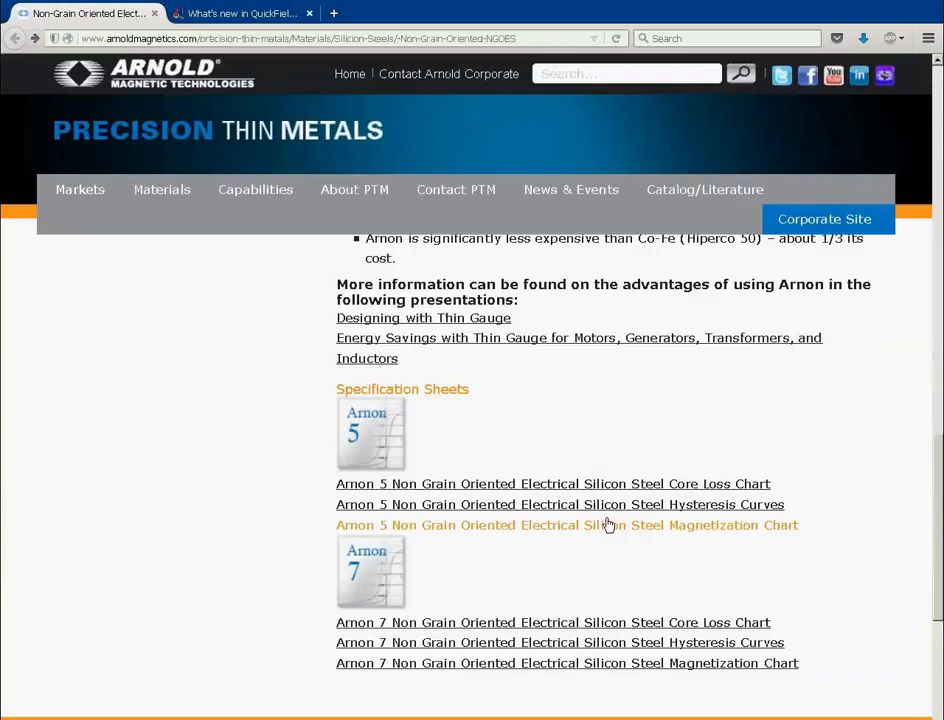
- Open the Arnon 5 magnetization chart and head the two columns of B-H data in Notepad with T and A/m
click(607, 526)
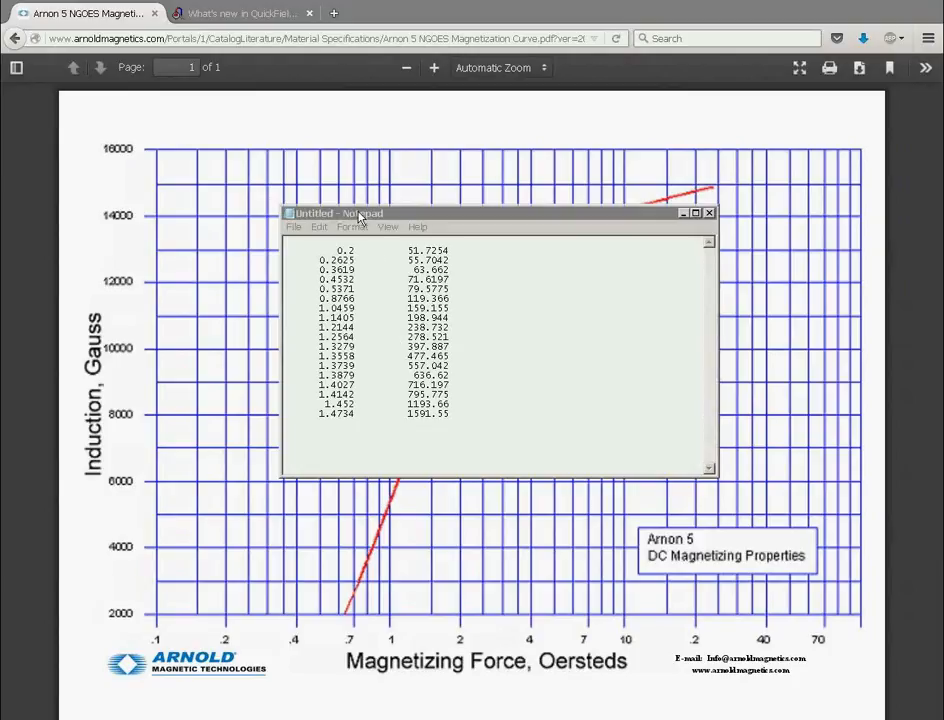
click(359, 217)
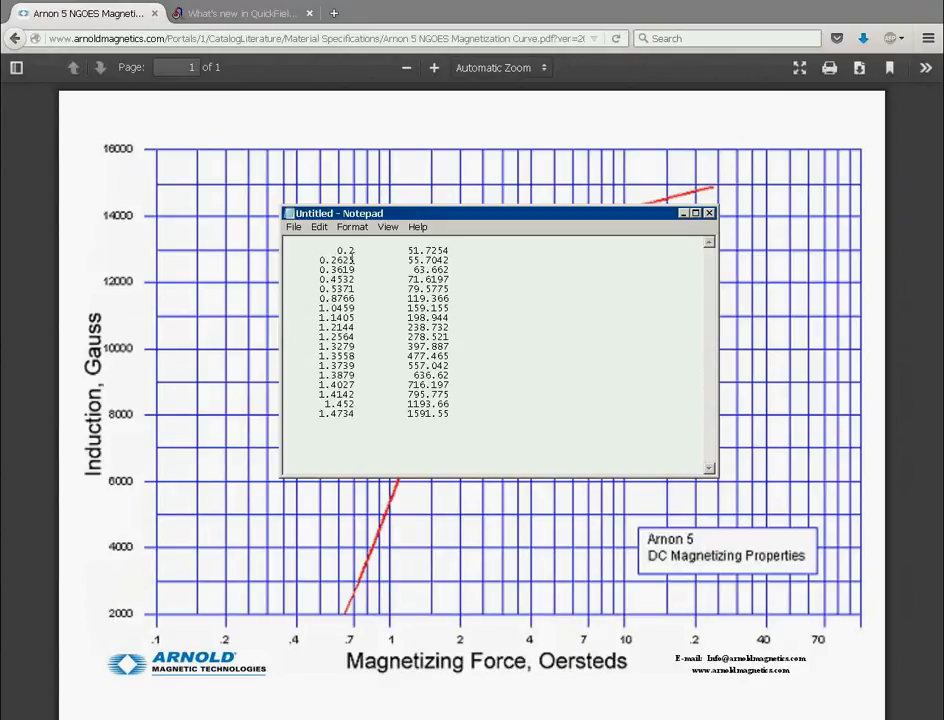
double_click(341, 249)
click(422, 241)
text(Ti)
text(		A/)
text(m)
drag(407, 250, 449, 251)
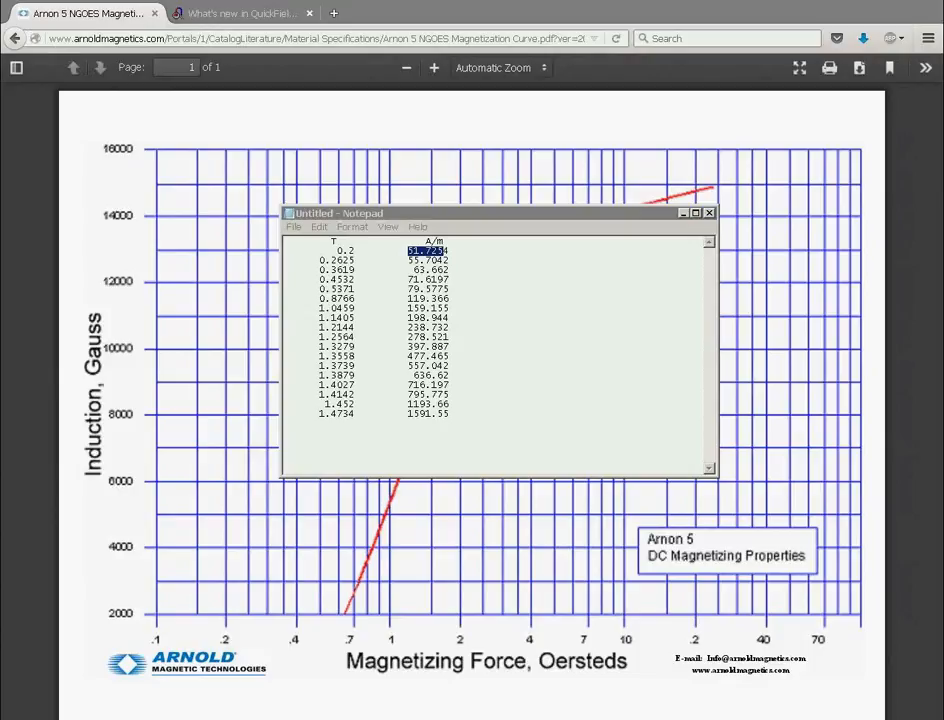
- Copy all the B-H data rows from Notepad into the core label's nonlinear B-H curve table, starting at the empty row below the zero point
key(alt+Tab)
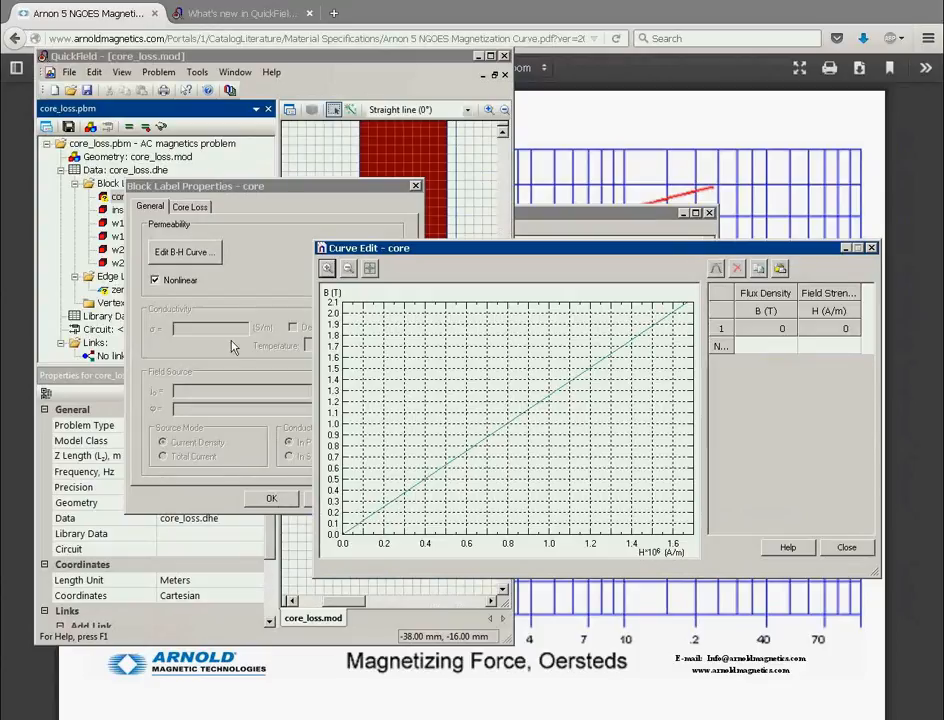
click(565, 218)
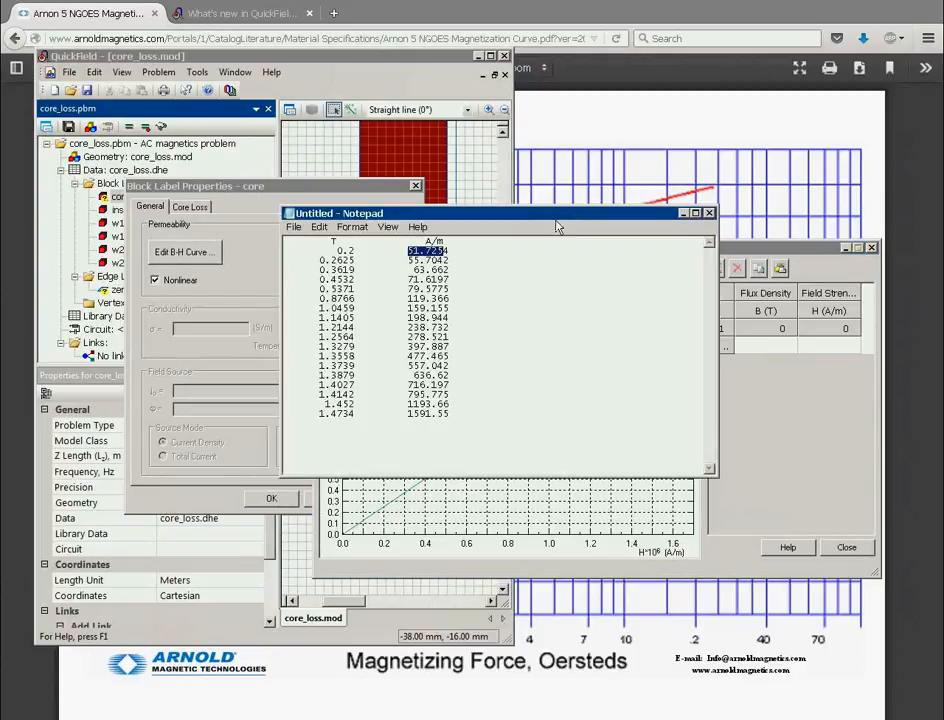
drag(452, 413, 271, 261)
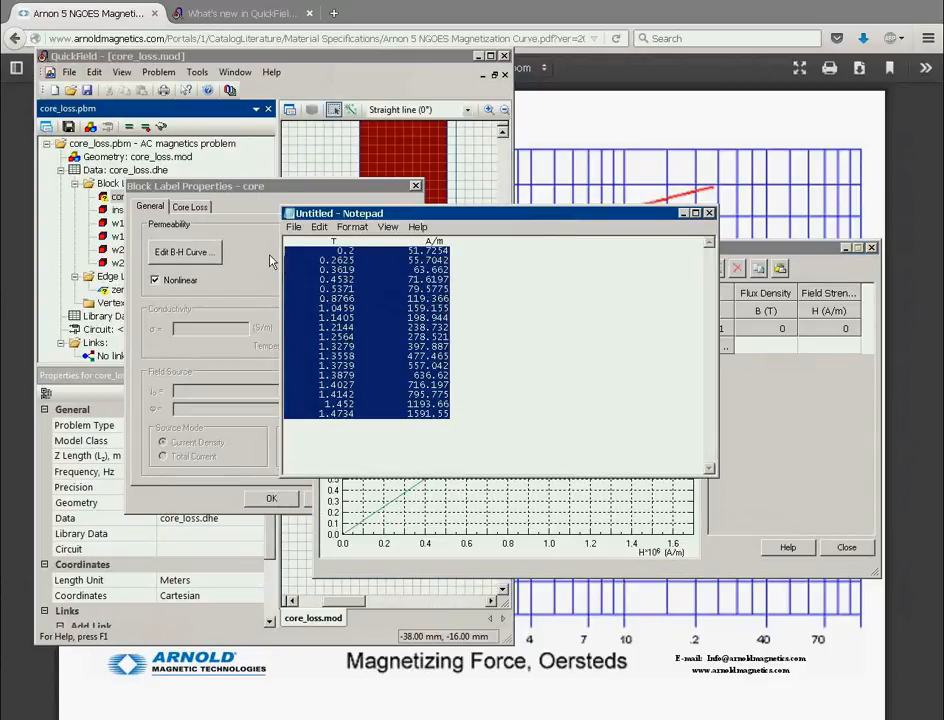
click(786, 345)
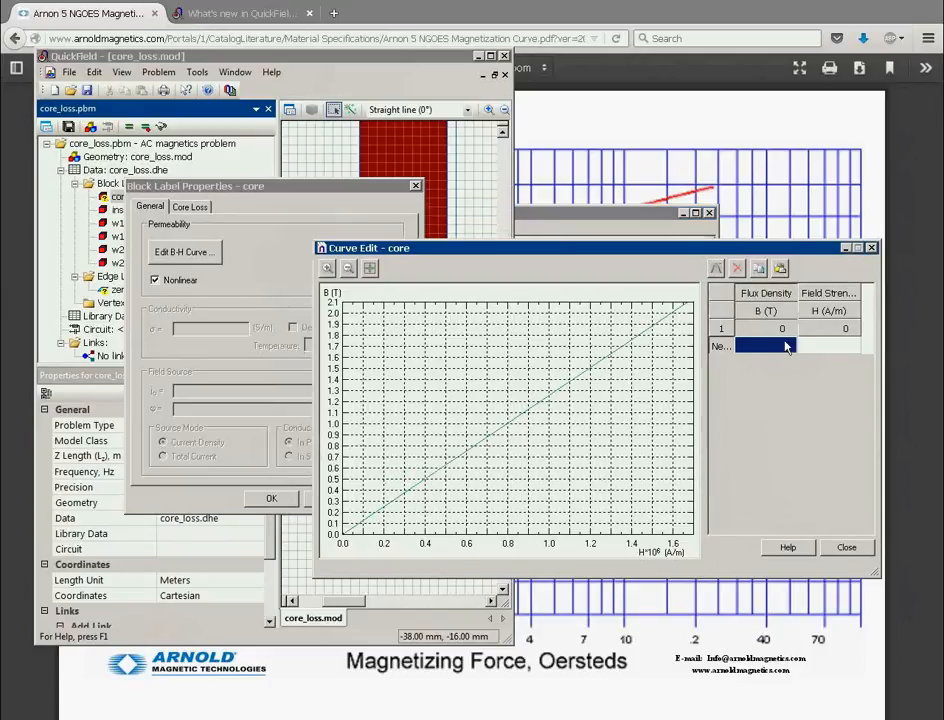
key(ctrl+v)
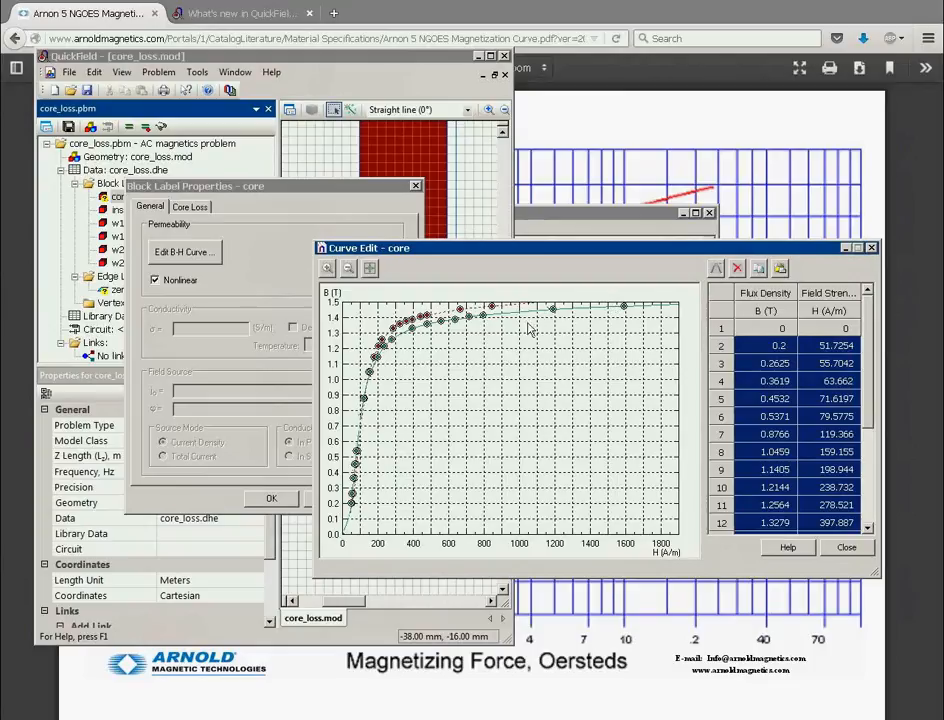
click(843, 549)
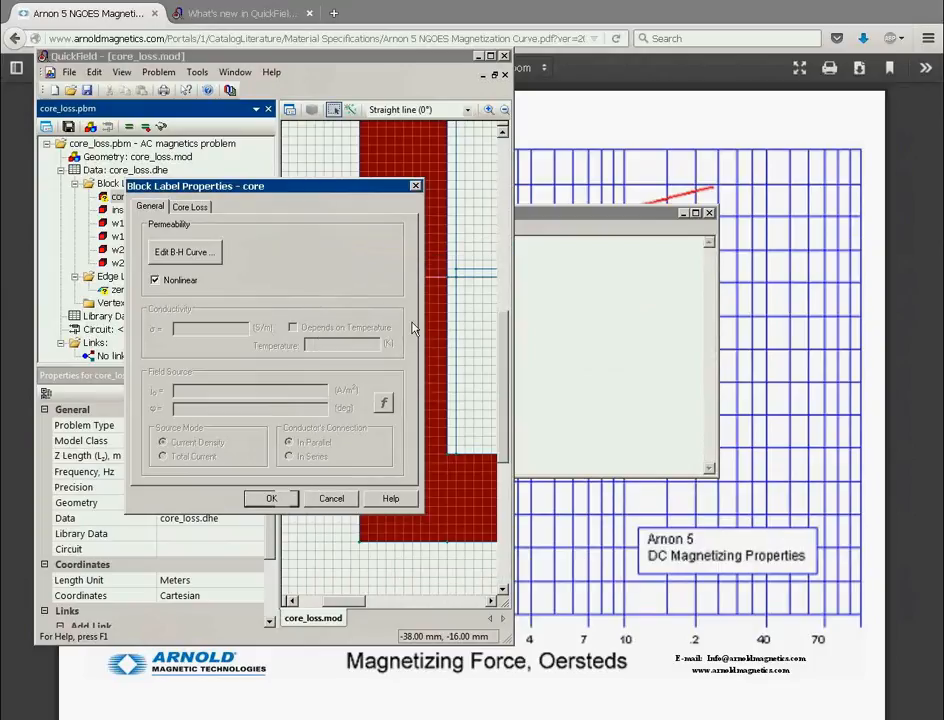
click(632, 317)
click(683, 213)
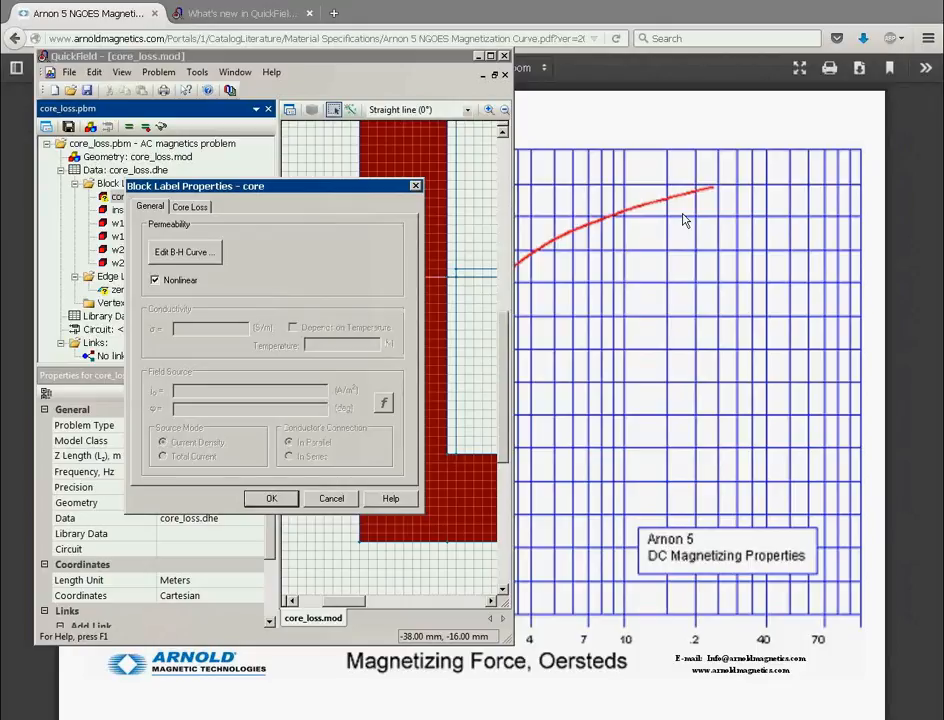
- Show the core label's core loss coefficients, then open the Arnon 5 core loss chart in the browser
click(205, 210)
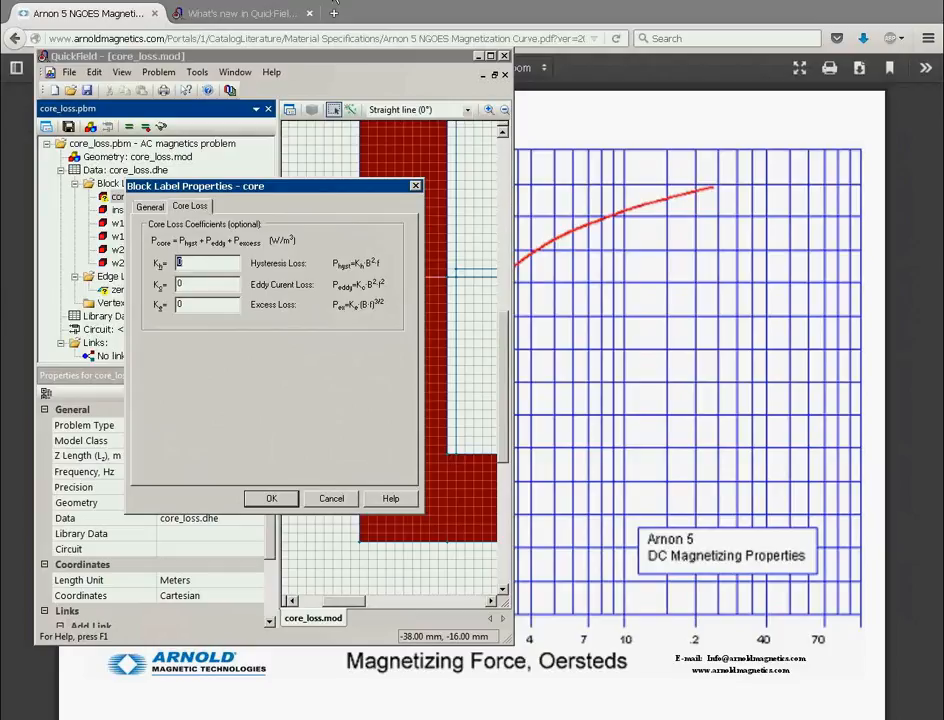
click(333, 4)
click(12, 38)
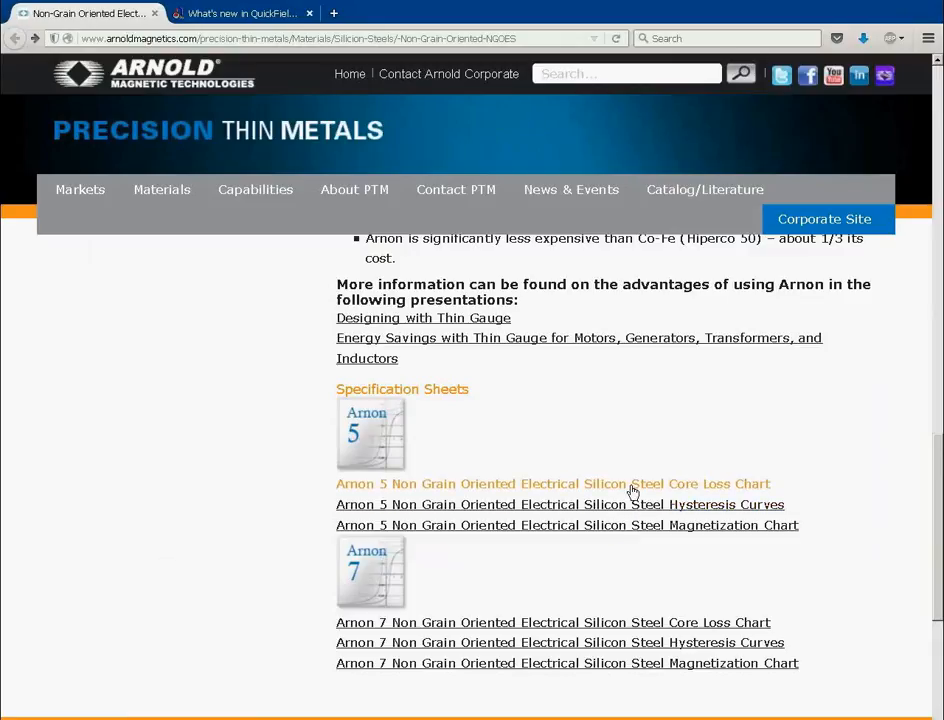
click(632, 491)
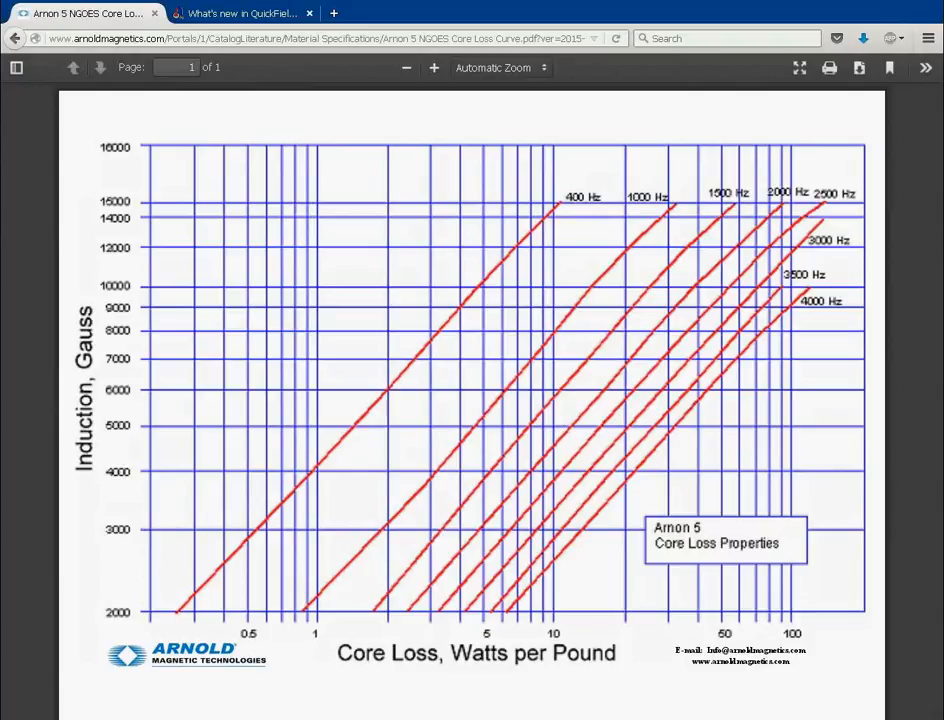
- Switch to the Arnon5 core losses.xlsm workbook in Excel, maximize it and examine the loss tables by flux density and frequency
key(alt+Tab)
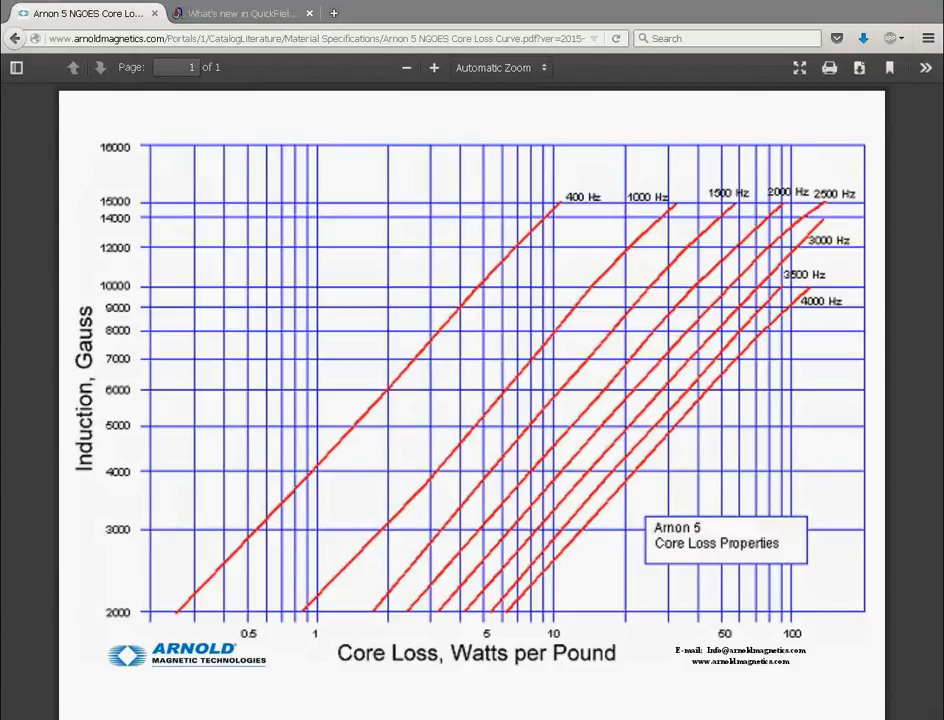
key(alt+Tab)
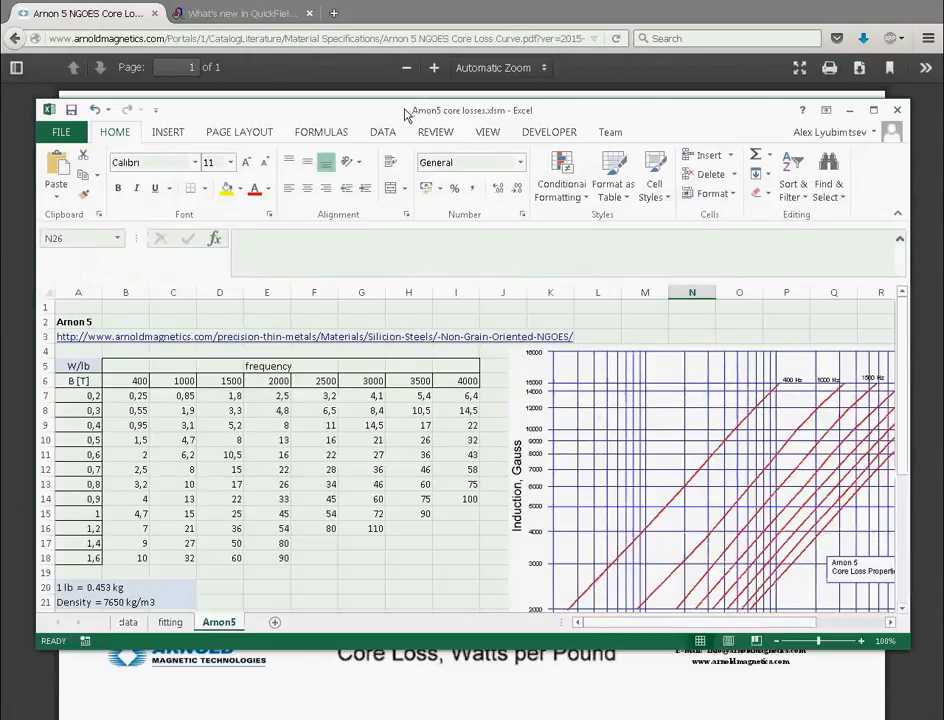
double_click(407, 114)
click(426, 273)
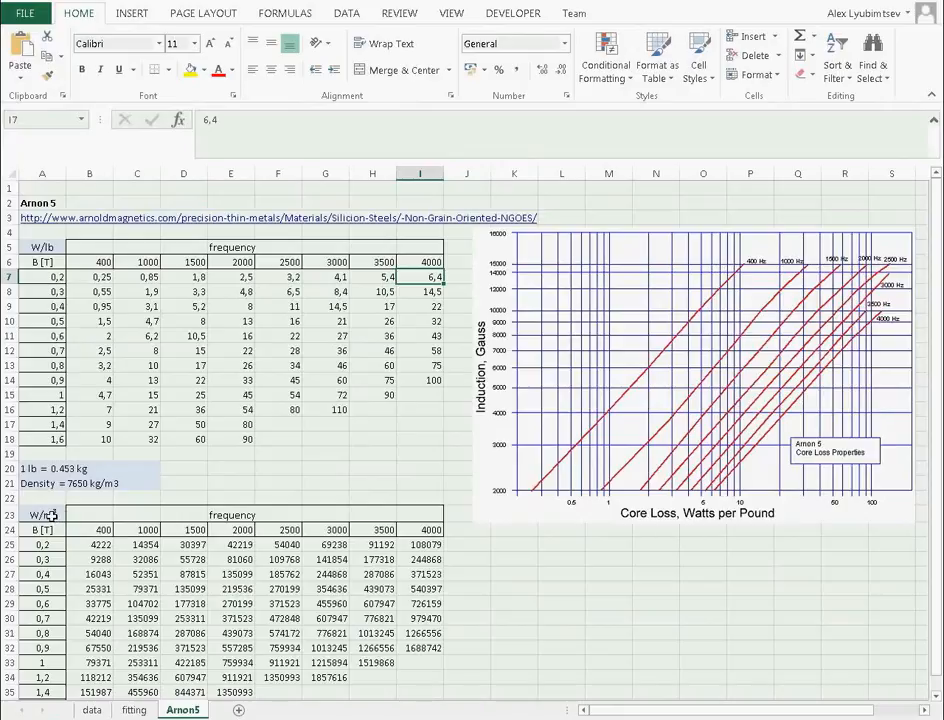
- Inspect the conversion formula behind the 0.2 T, 400 Hz loss in the W/m³ table, then open the data sheet
click(100, 544)
scroll(207, 544, down, 1)
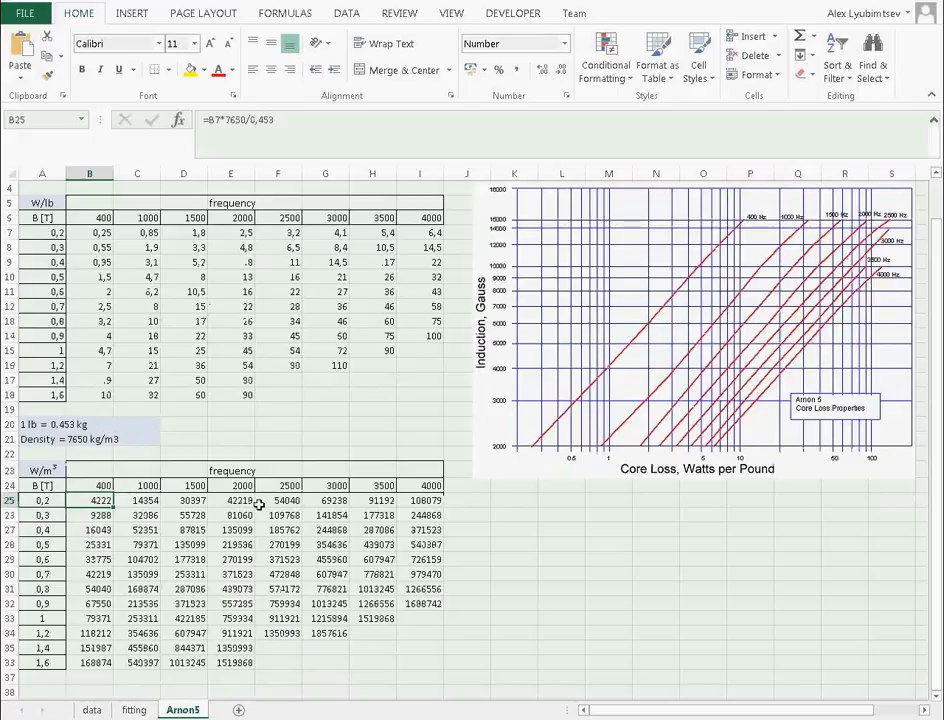
click(91, 710)
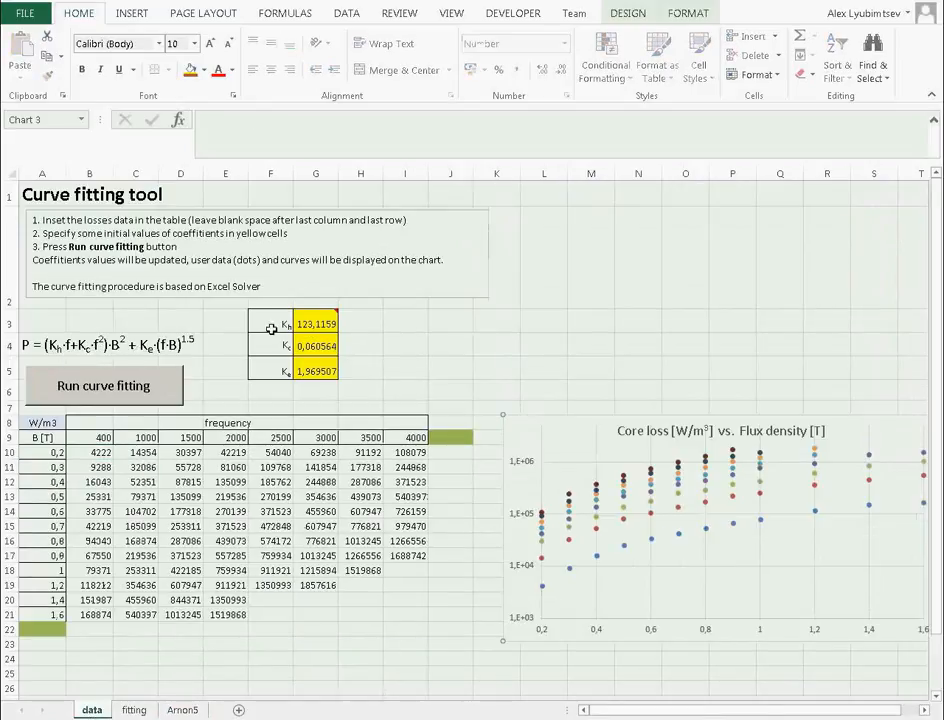
- Clear the Kh, Kc and Ke coefficient cells of the curve fitting tool
click(309, 325)
key(Delete)
click(315, 346)
key(Delete)
click(316, 371)
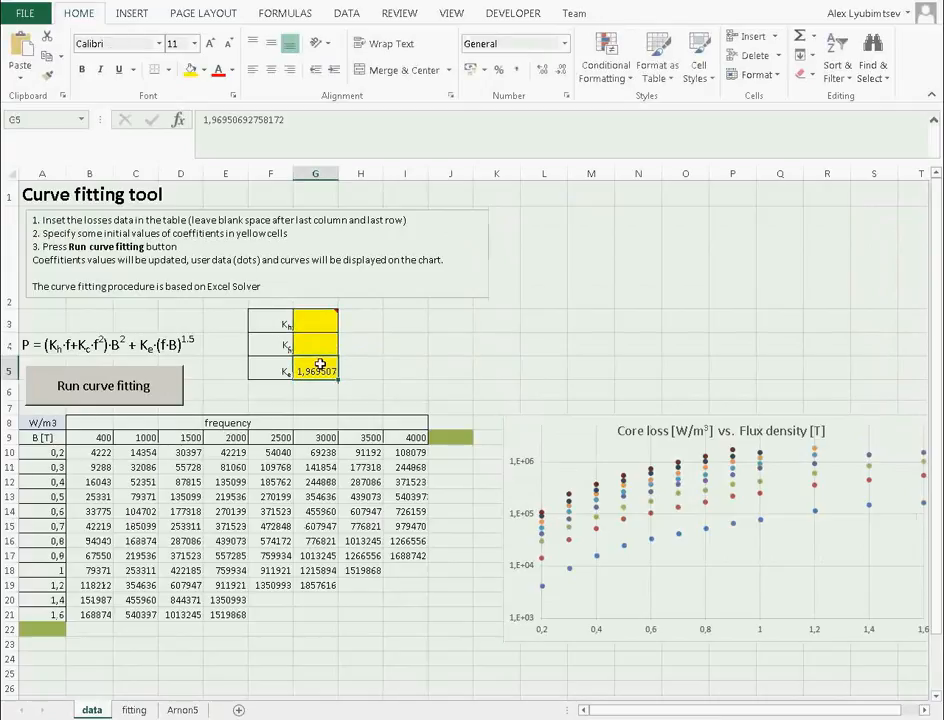
key(Delete)
click(388, 383)
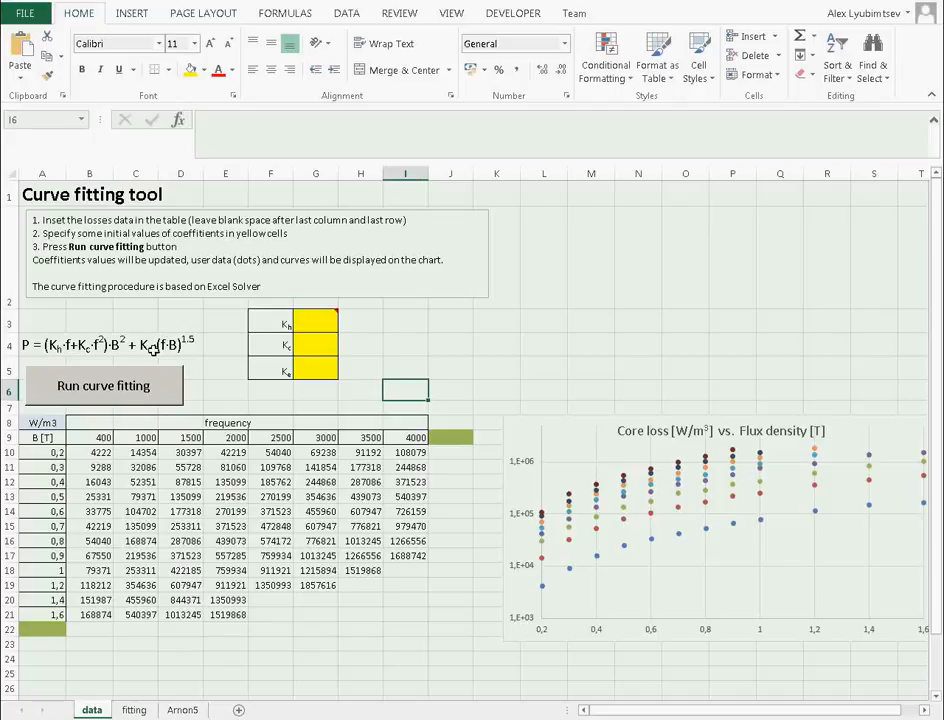
- Review the Arnon5 sheet's loss chart, then run the curve fitting on the data sheet's loss table
click(184, 710)
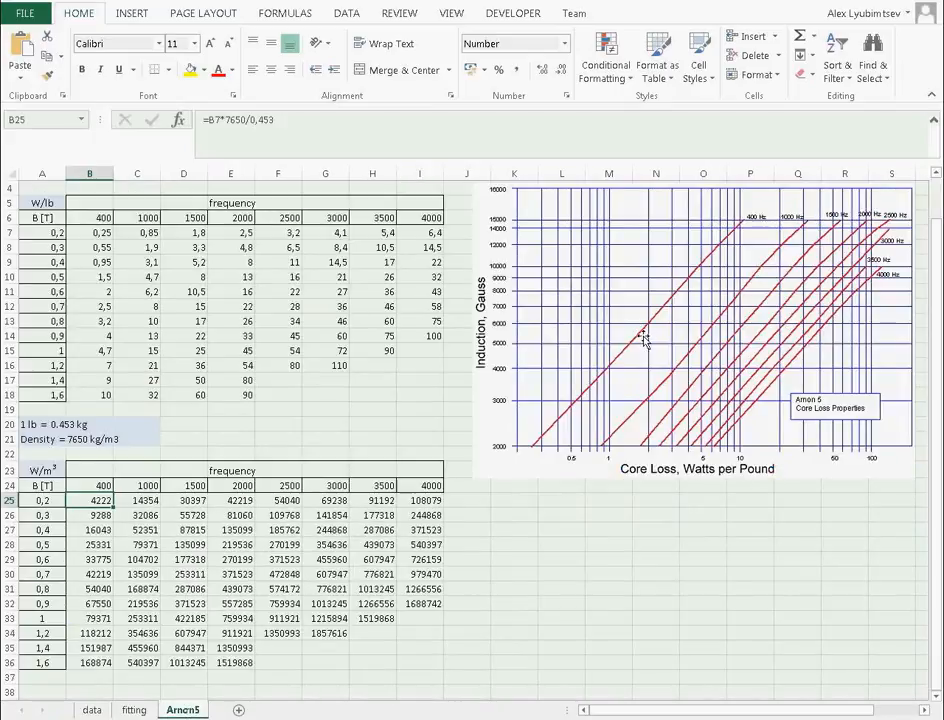
click(92, 710)
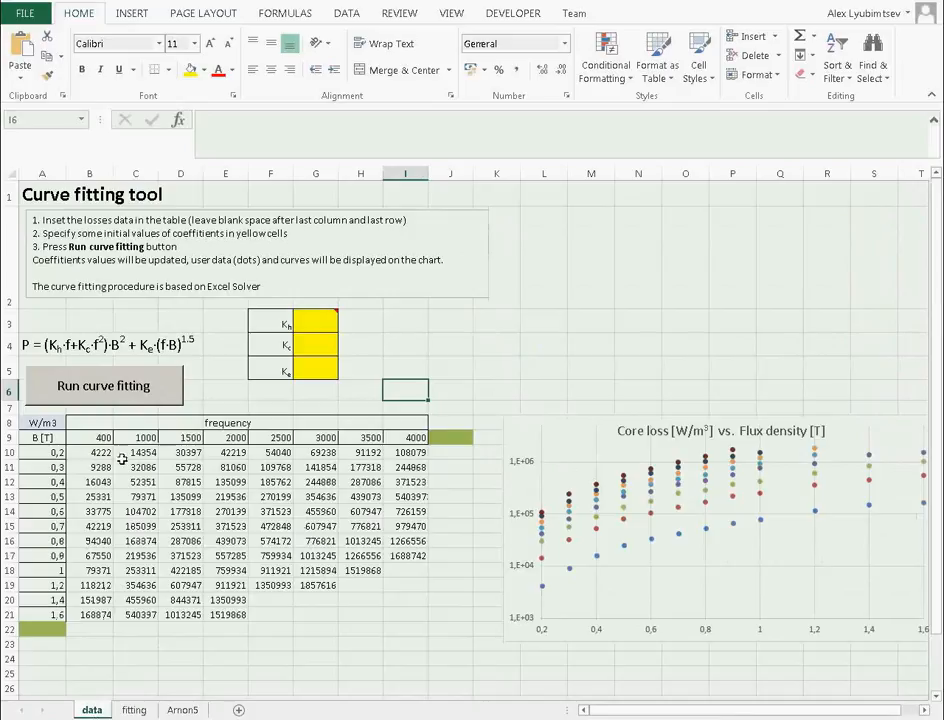
click(140, 395)
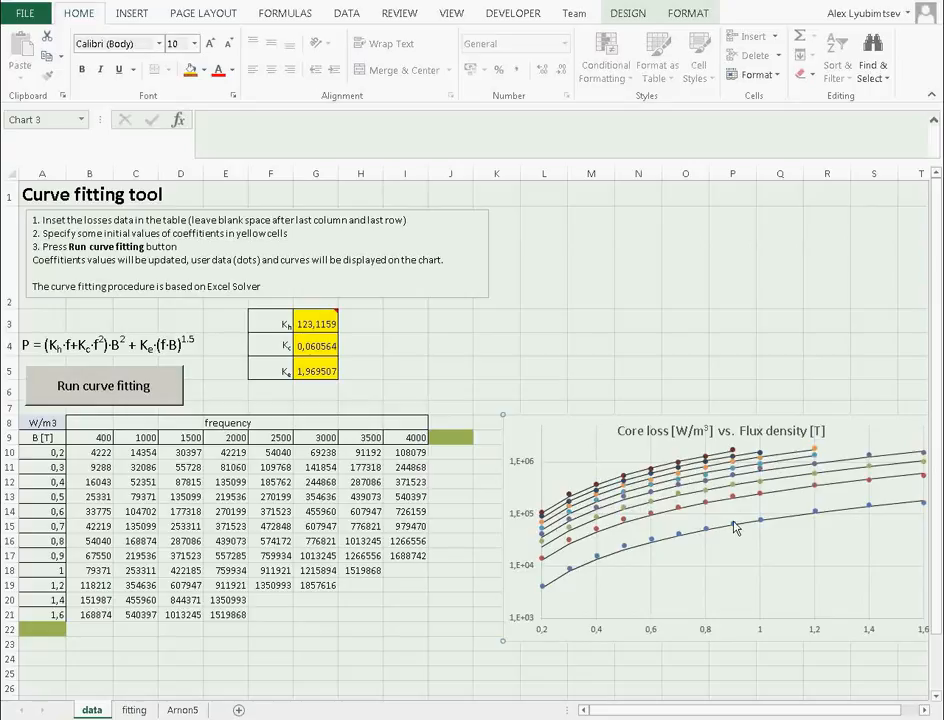
mouse_move(733, 527)
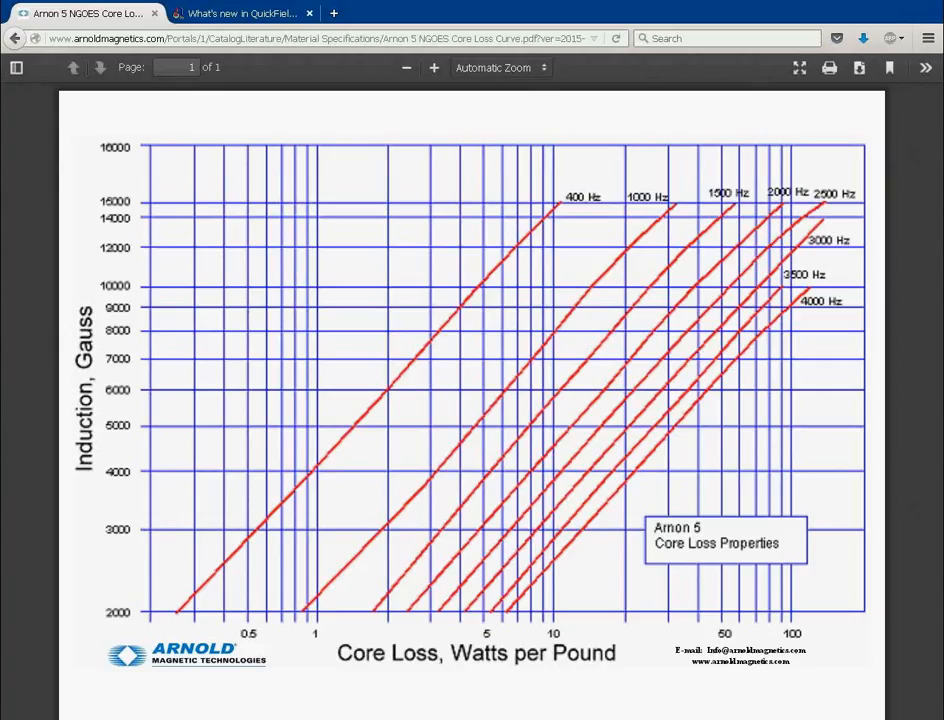
- Switch to the browser and open the Core loss coefficients calculator page from QuickField's free tools to read its description
click(180, 14)
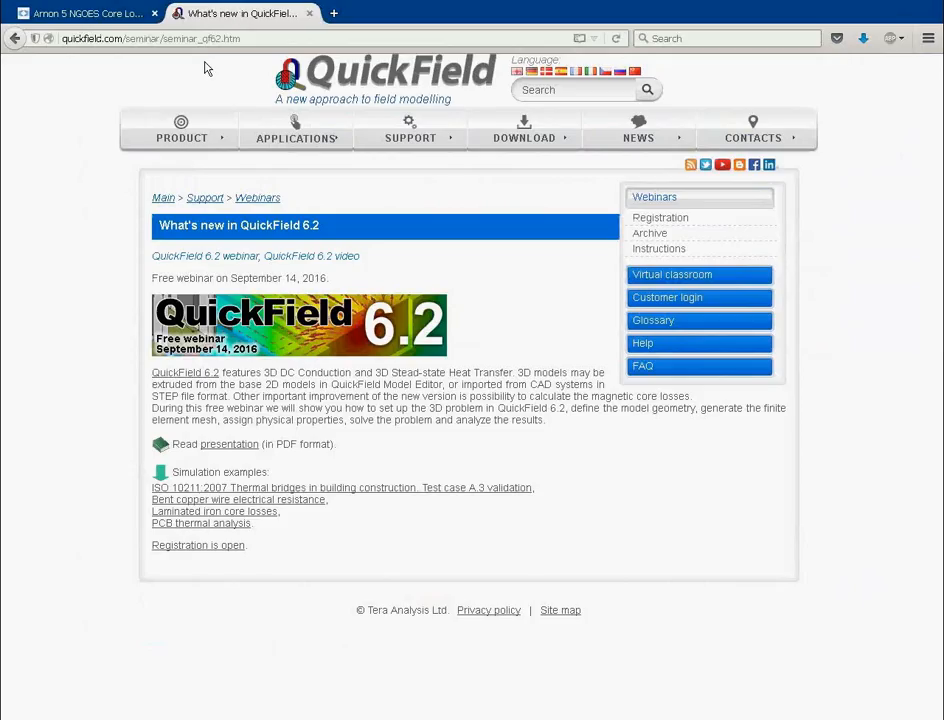
mouse_move(505, 120)
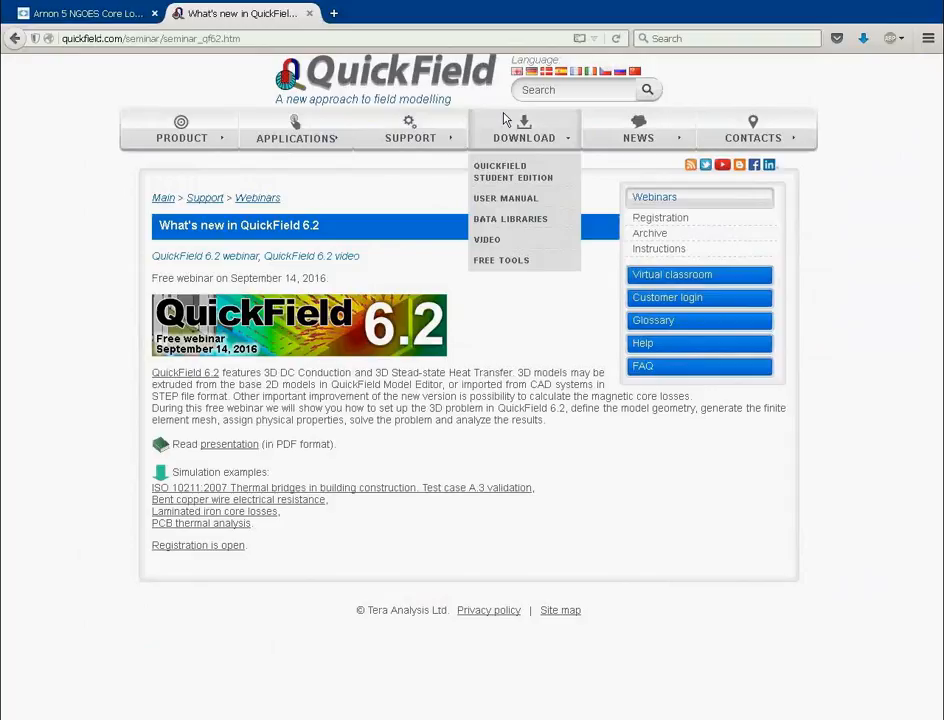
click(507, 270)
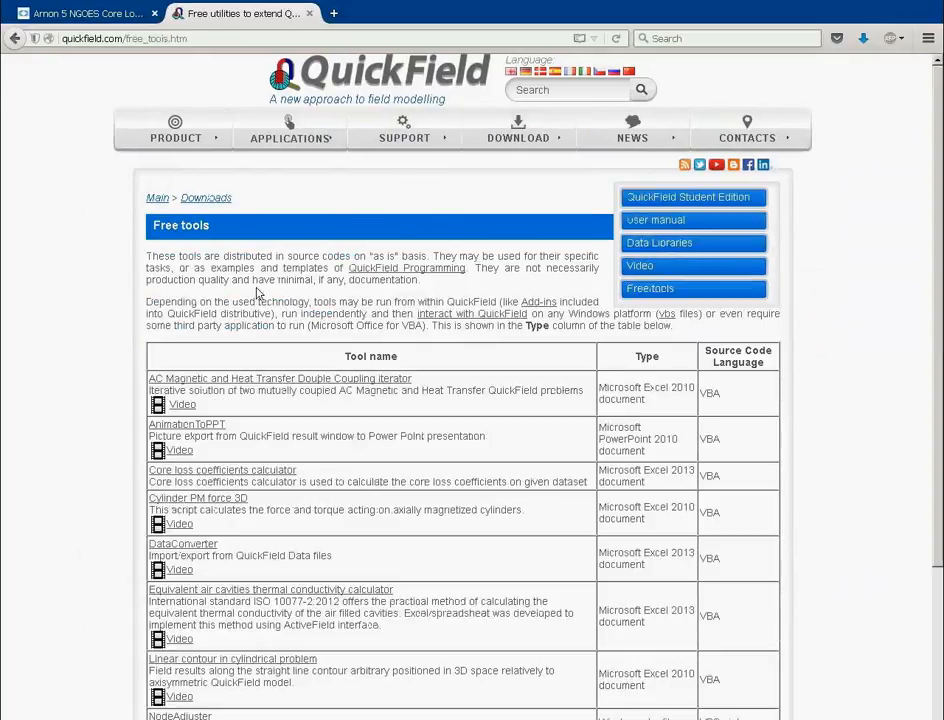
click(231, 475)
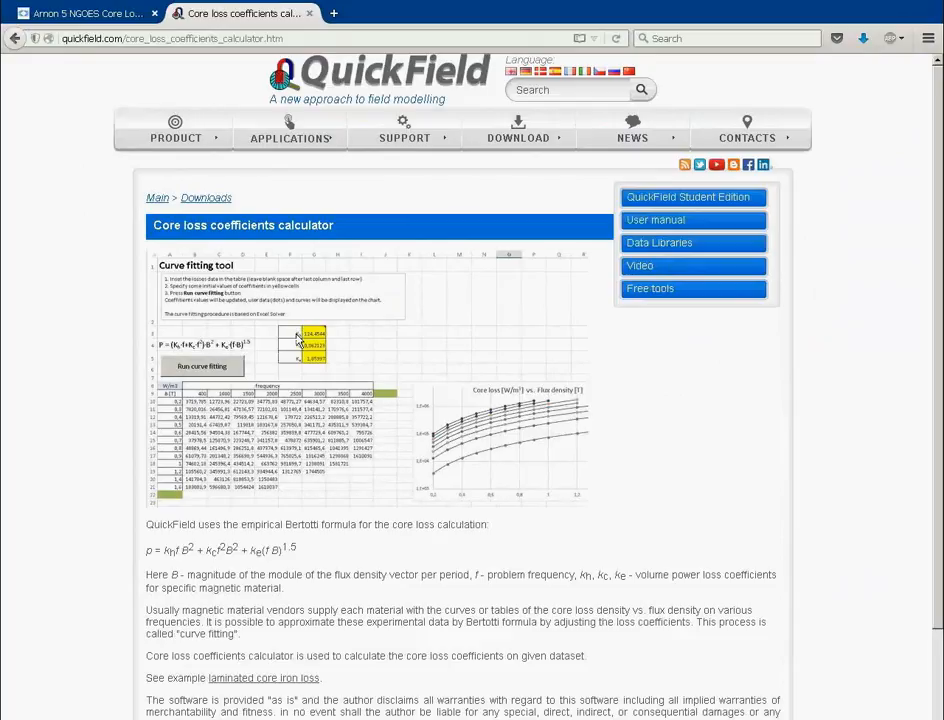
scroll(305, 344, down, 2)
scroll(120, 448, up, 2)
- Switch to the Excel workbook, restore its window and place it beside QuickField's core label properties so the fitted coefficients are readable
key(alt+Tab)
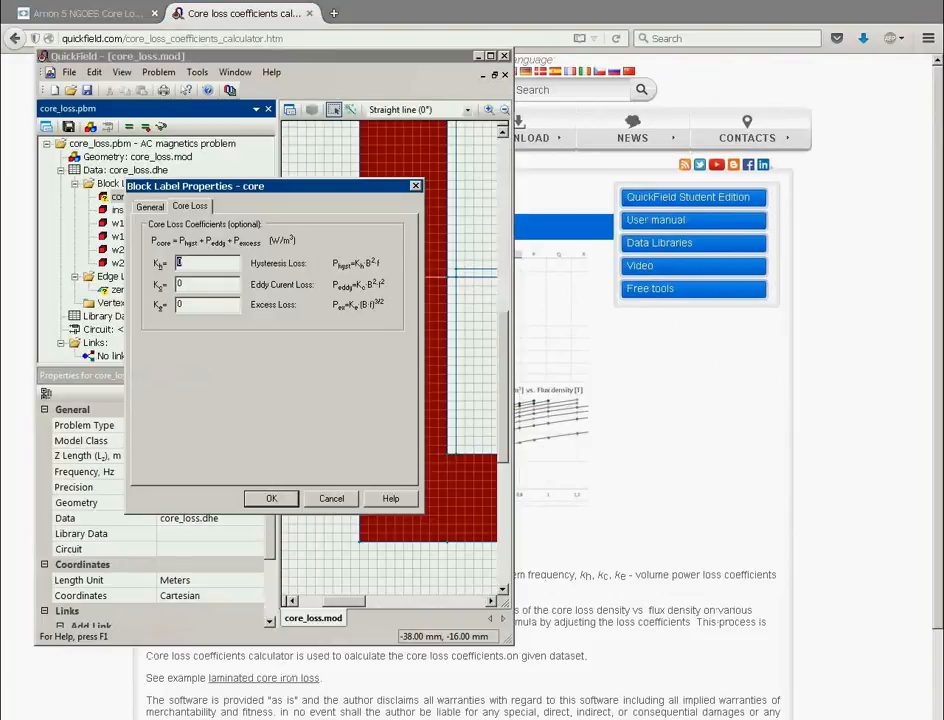
key(alt+Tab)
mouse_move(316, 324)
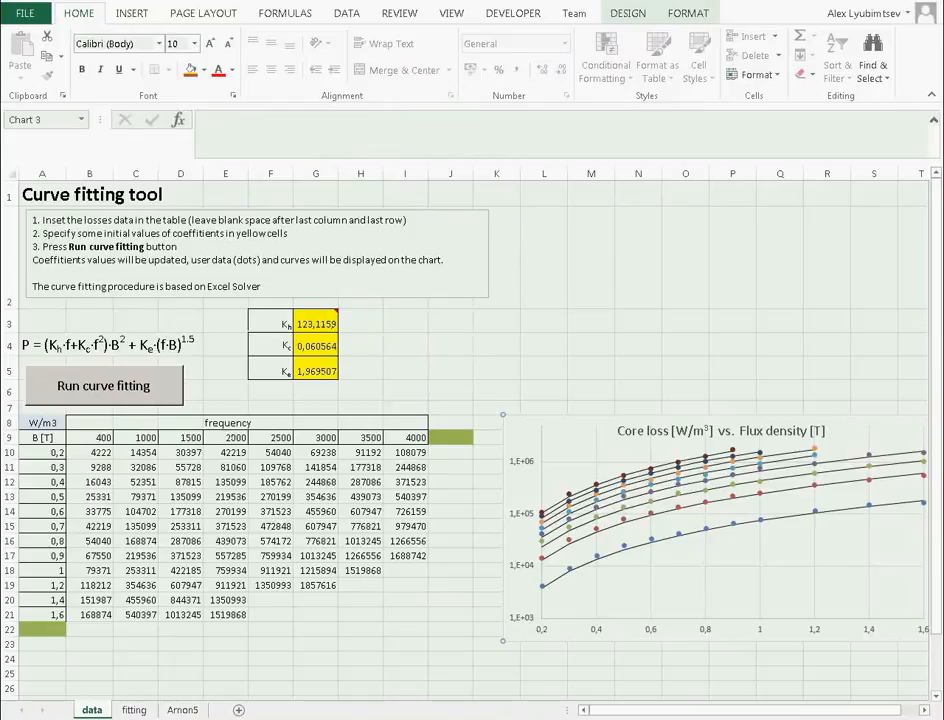
double_click(472, 1)
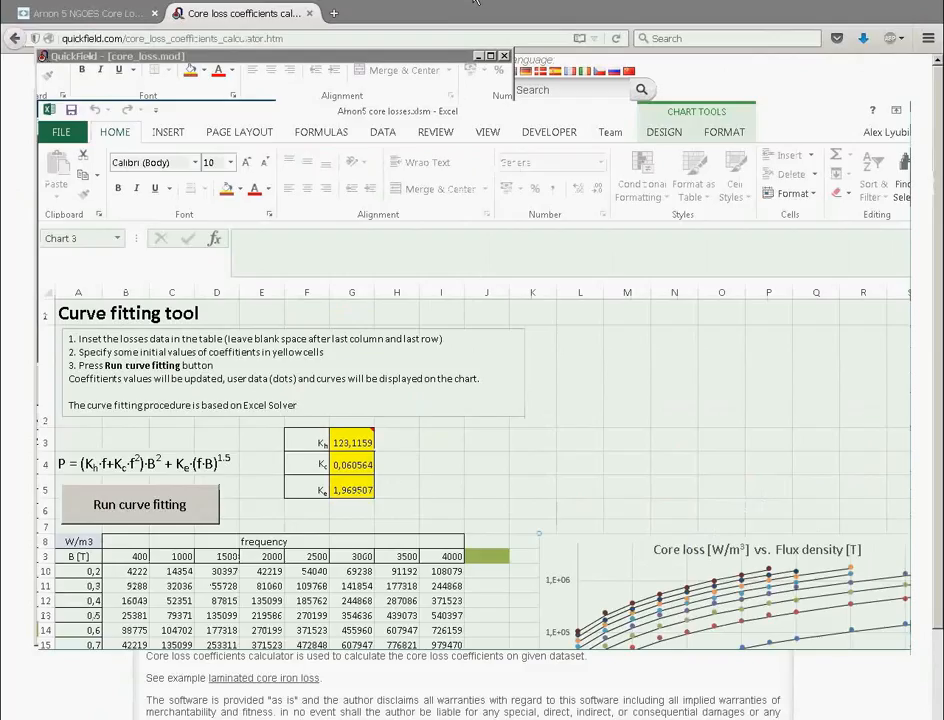
drag(293, 112, 804, 33)
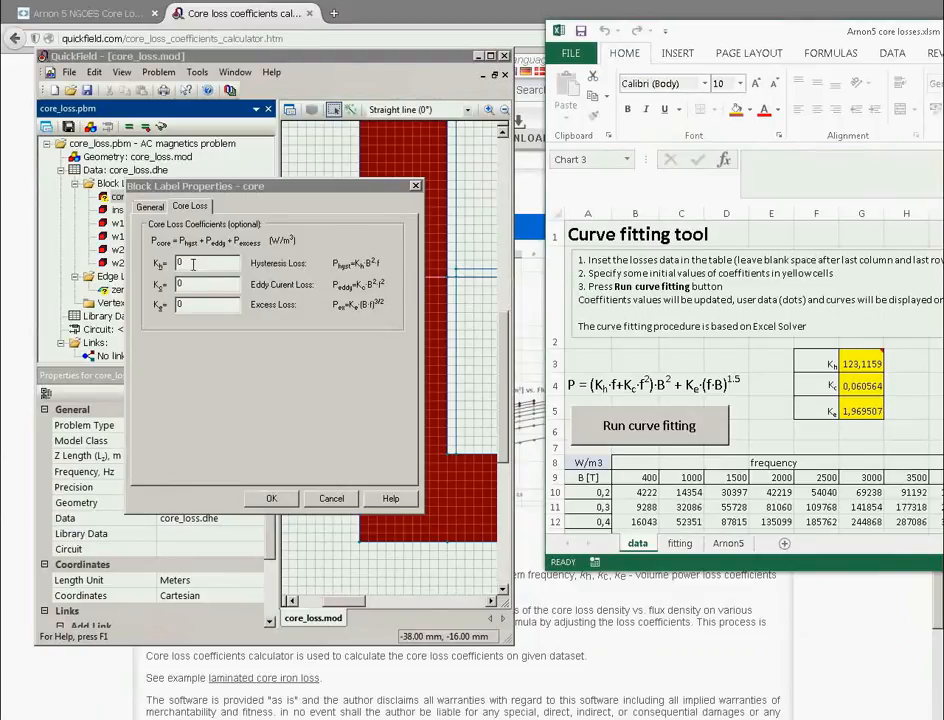
- Set the core label's loss coefficients in QuickField to Kh 123.1, Kc 0.06 and Ke 1.9695
click(158, 264)
text(123)
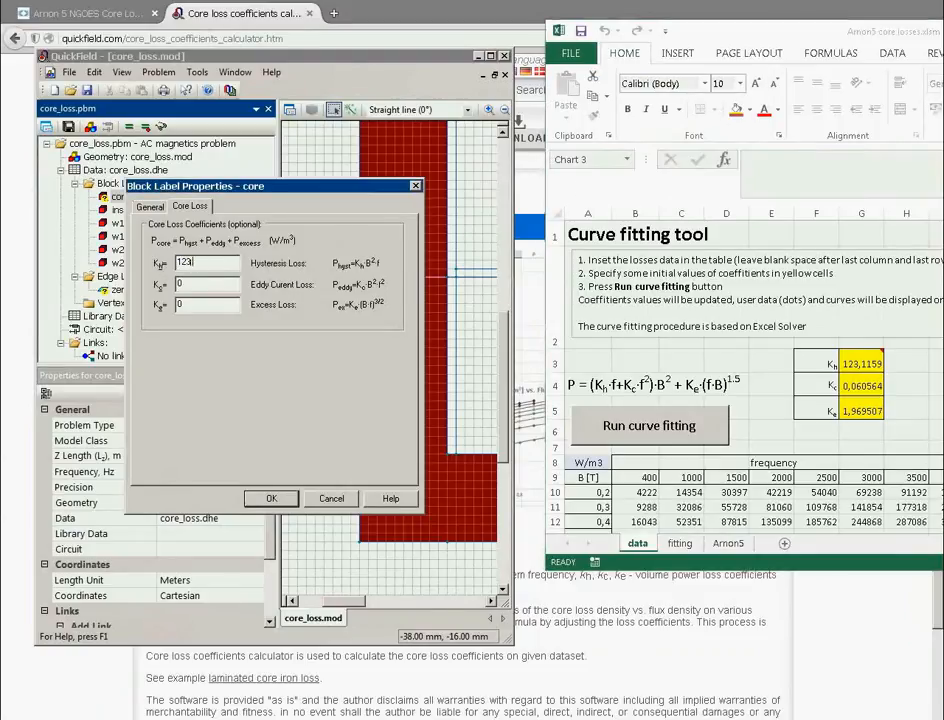
text(,1)
drag(190, 283, 150, 281)
text(0.06)
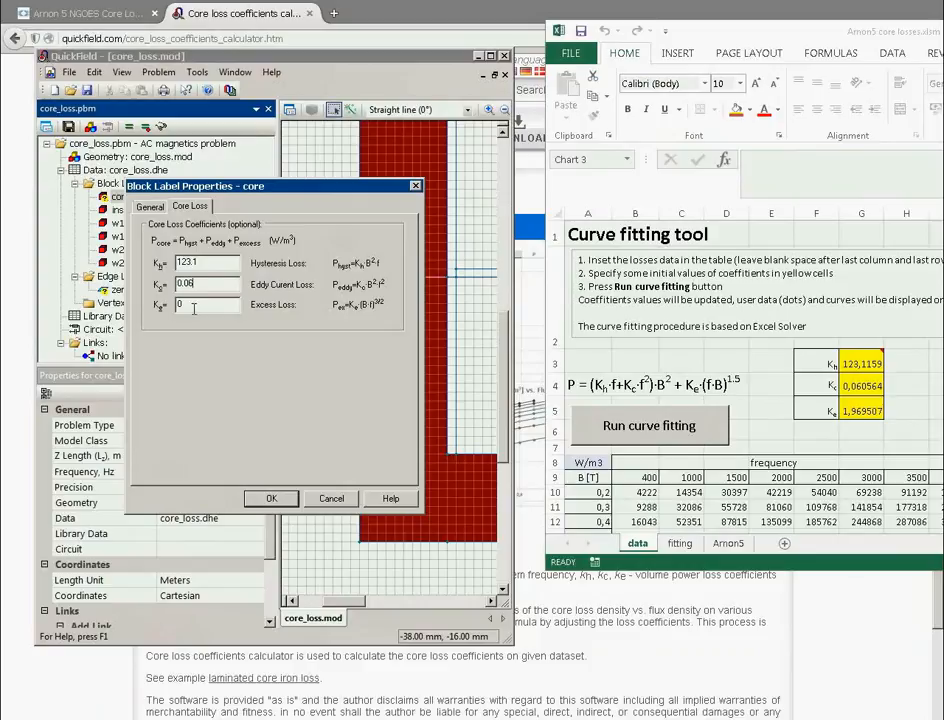
double_click(194, 308)
text(1.9695)
click(272, 499)
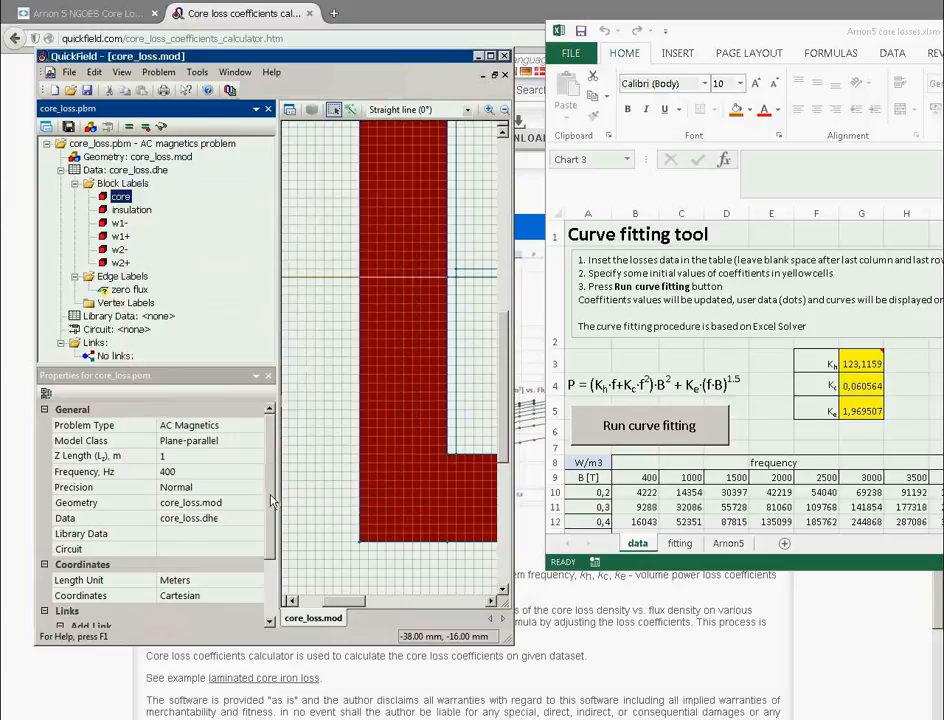
- Maximize QuickField and give the zero flux edge label a magnetic potential of 0 Wb/m with 0 deg phase
click(492, 57)
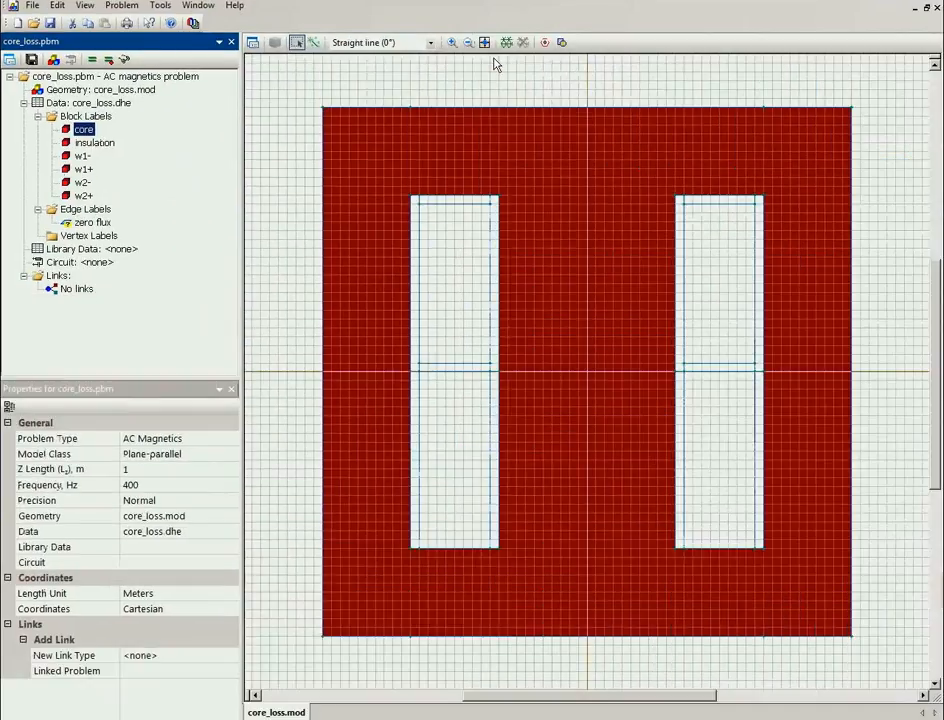
click(72, 222)
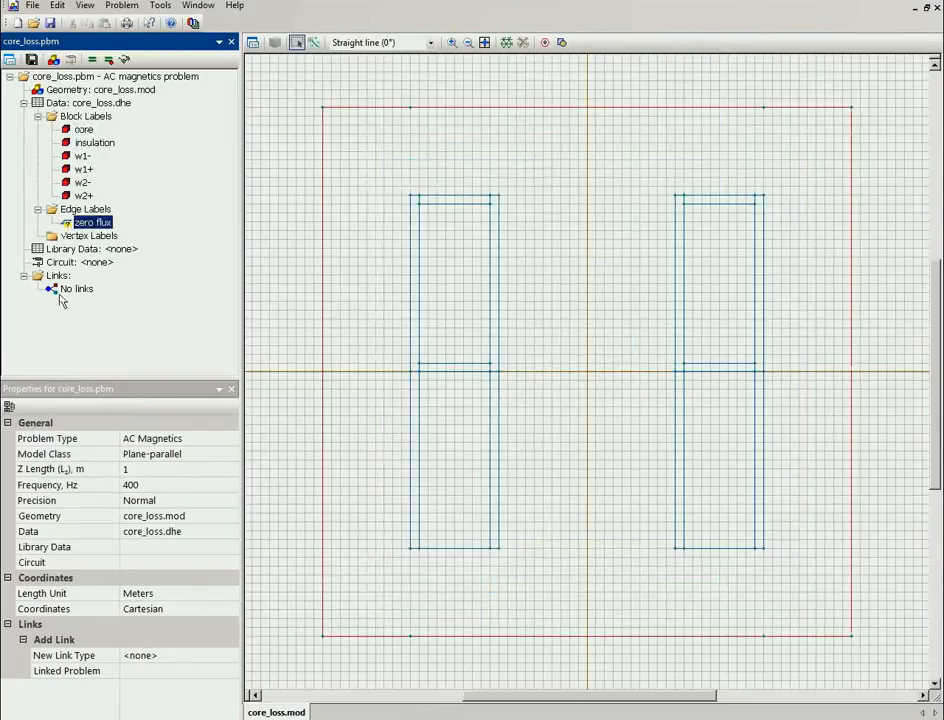
double_click(91, 223)
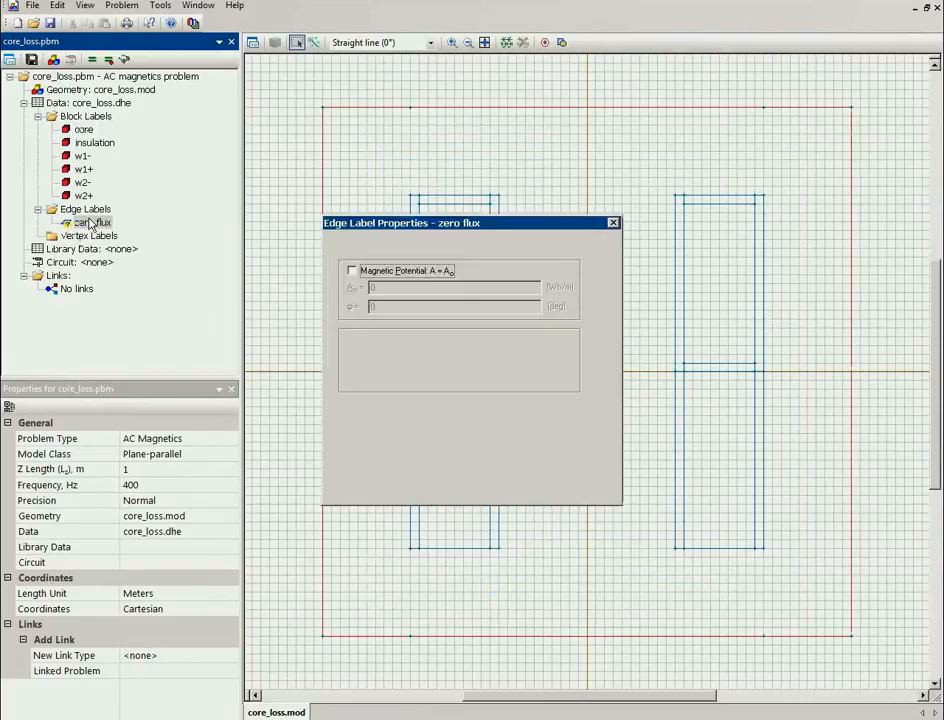
click(354, 270)
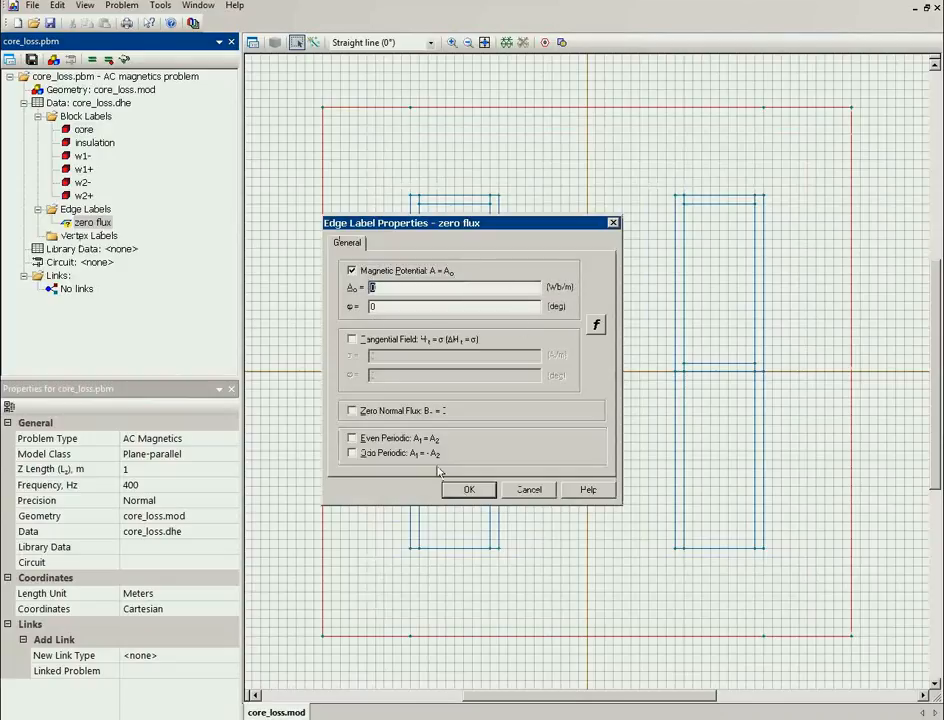
click(466, 492)
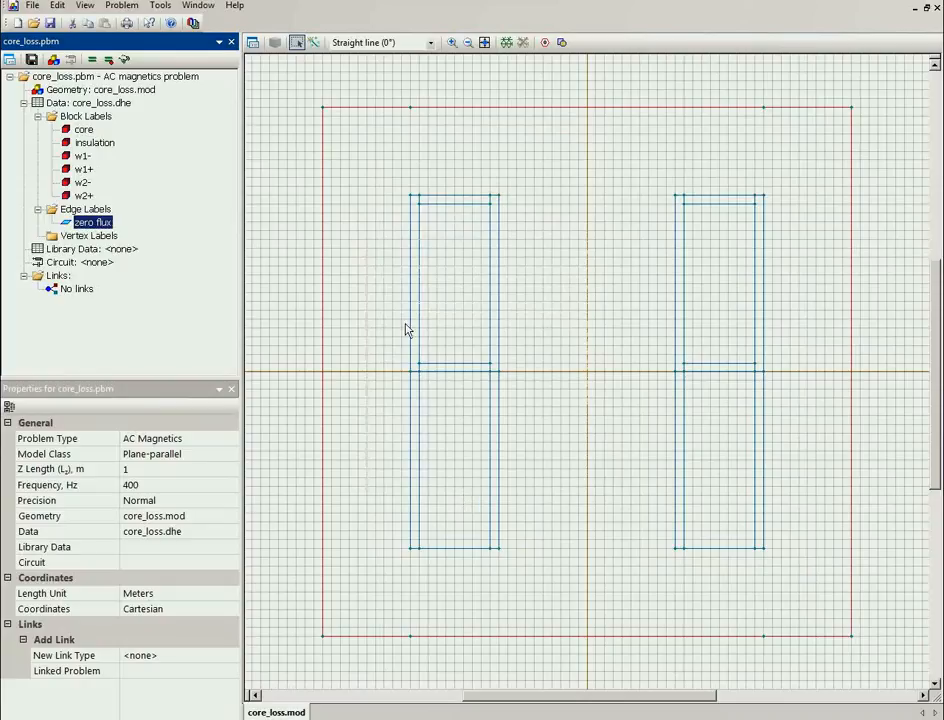
- Build the mesh for the whole model, solve the core_loss problem and open its results
click(506, 45)
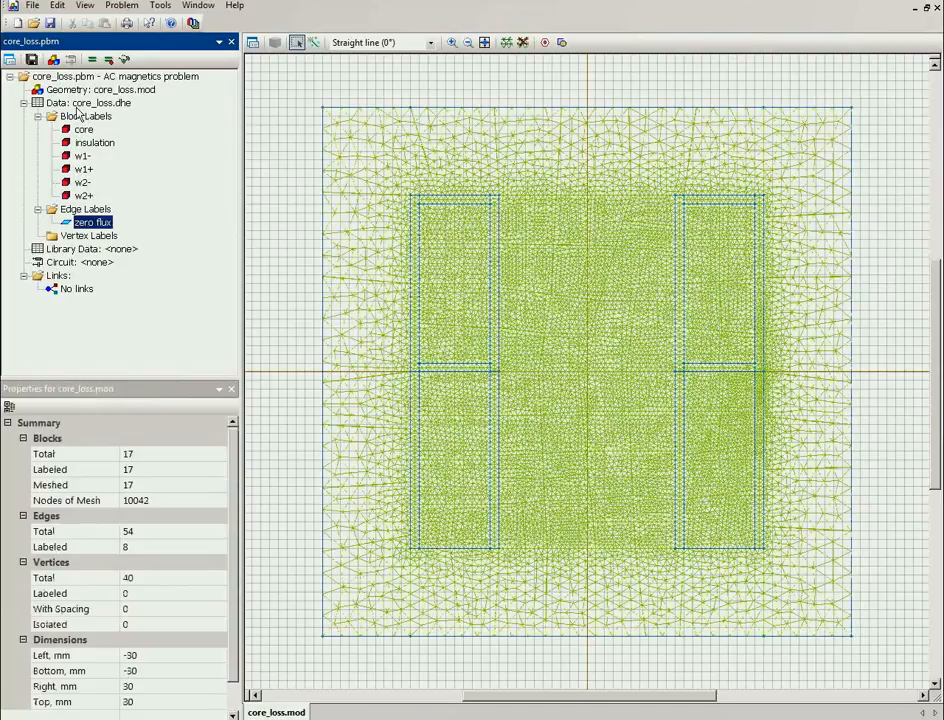
click(92, 60)
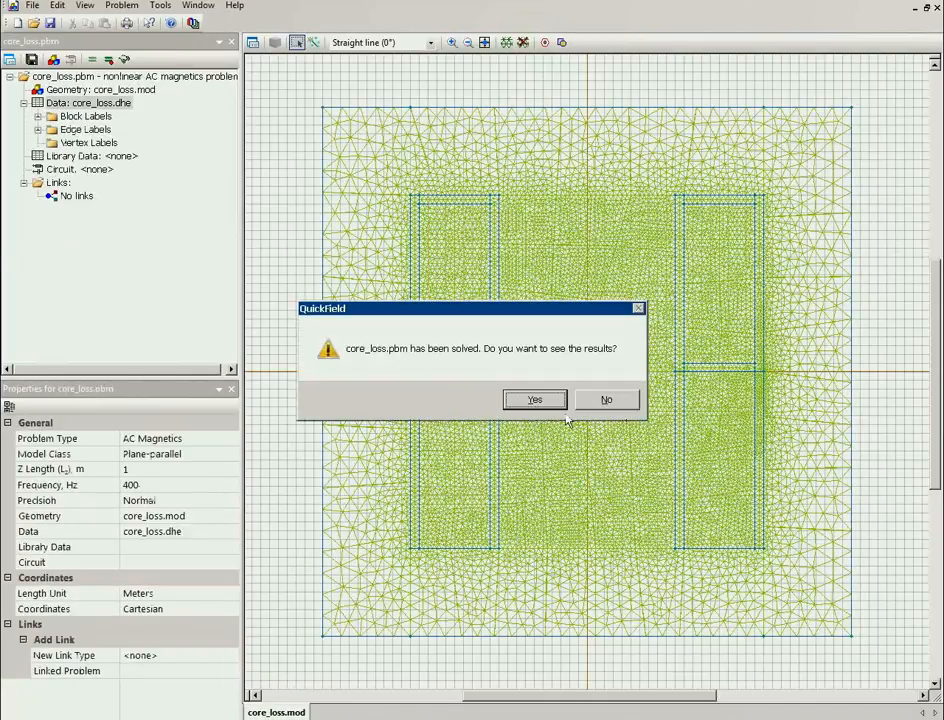
click(548, 405)
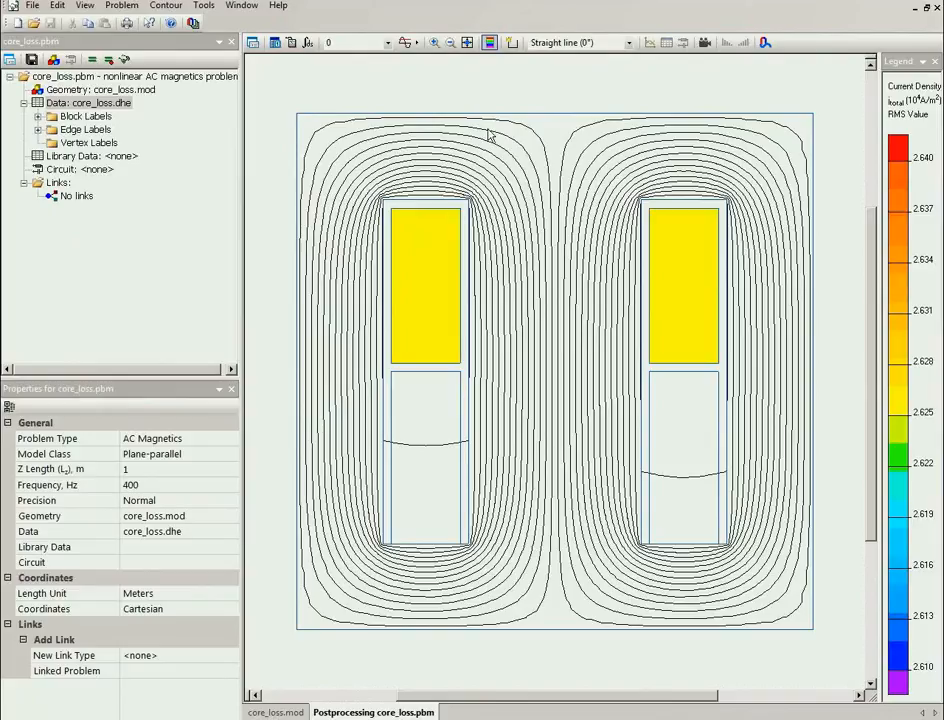
- Select the transformer core block as the integration contour and calculate its Core Loss integral
click(511, 42)
click(558, 140)
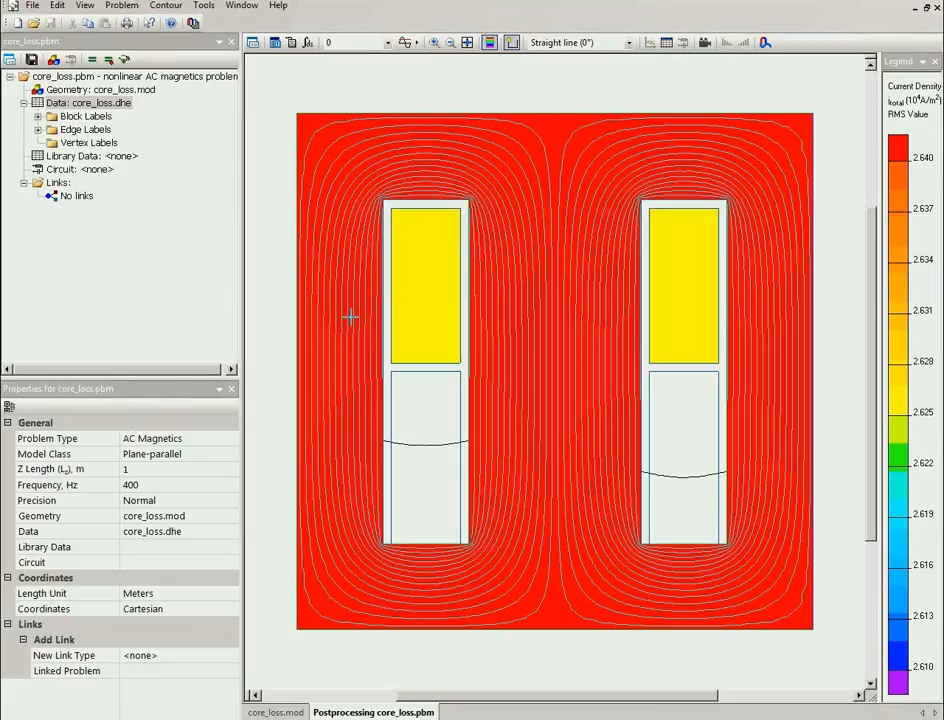
click(309, 44)
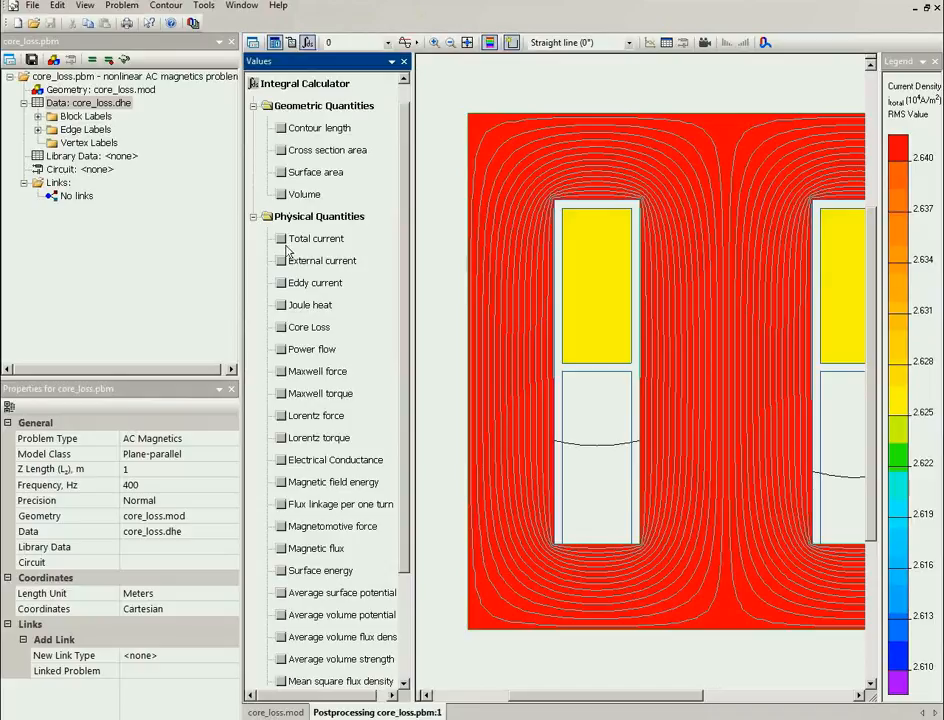
click(281, 327)
click(338, 350)
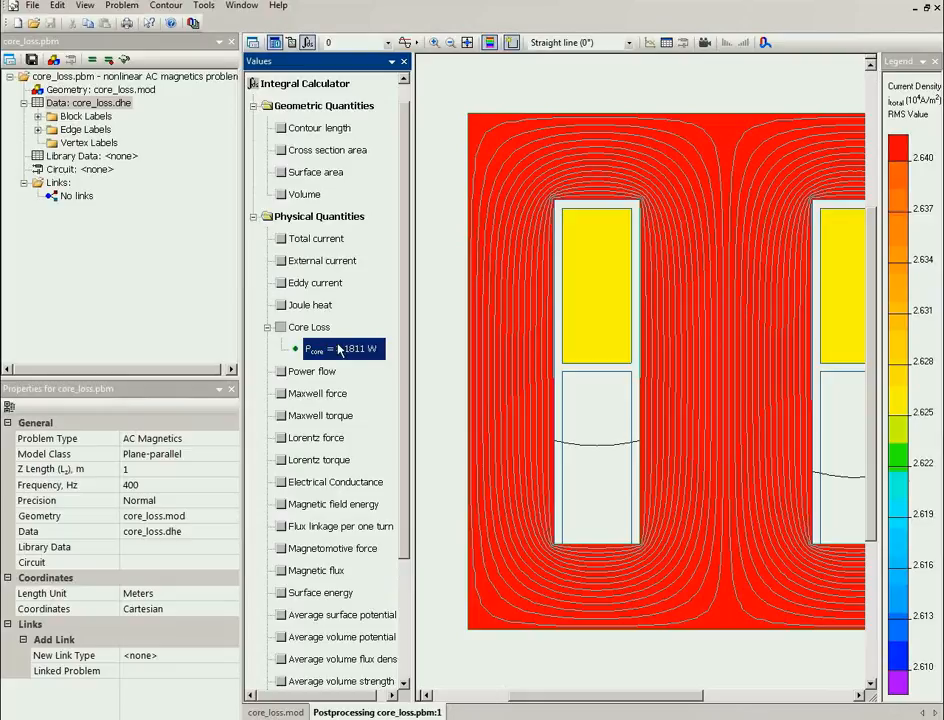
- Set the problem's Z length to 0.02 m and check the recalculated core loss
click(130, 469)
click(137, 469)
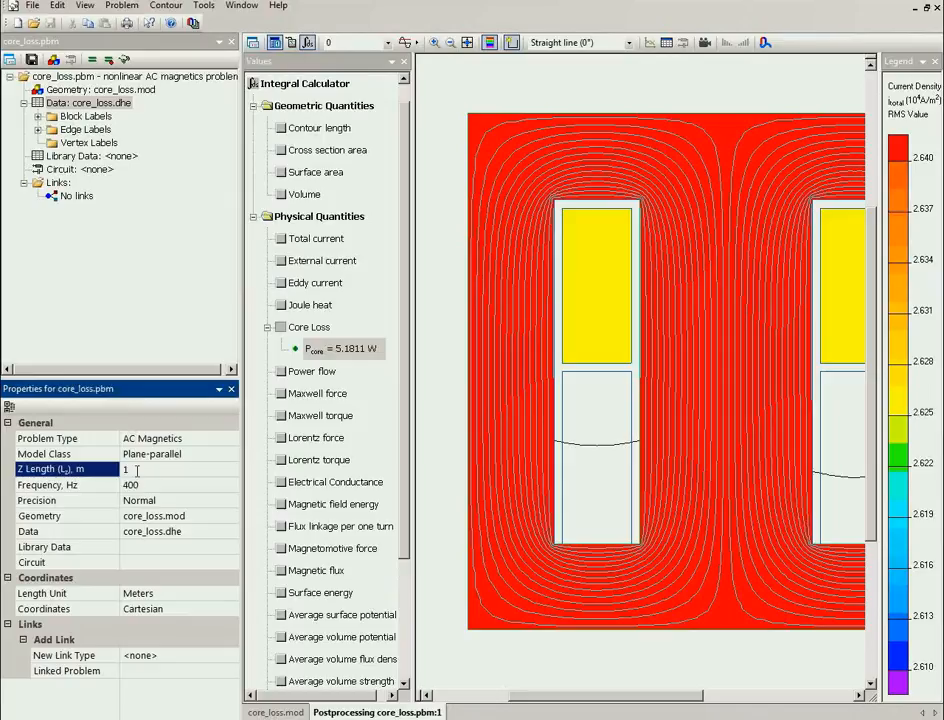
drag(137, 469, 116, 475)
text(0.02)
key(Return)
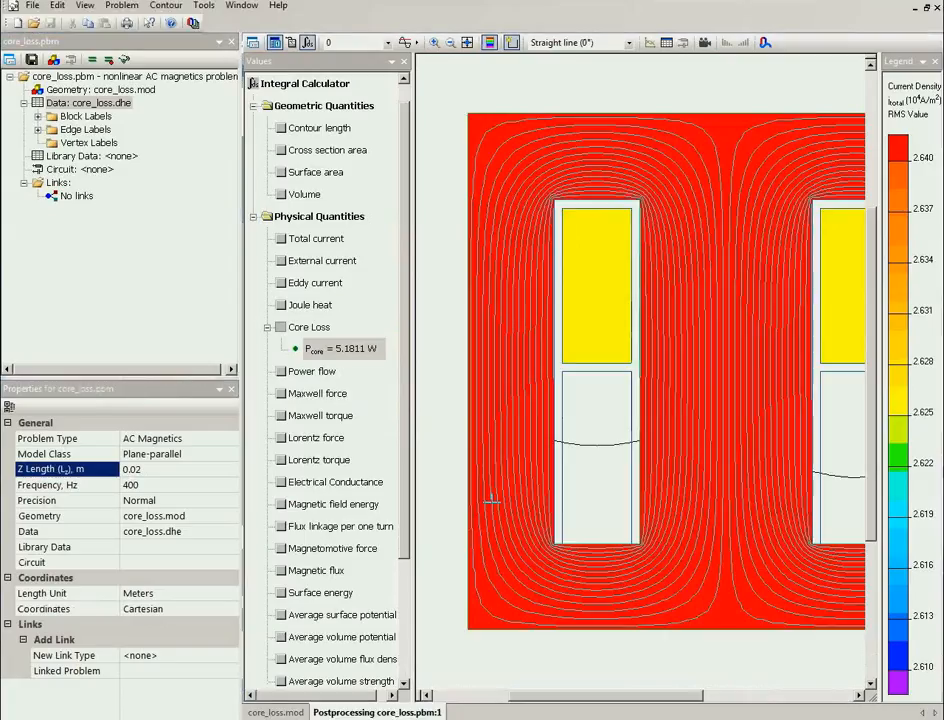
click(178, 470)
key(Return)
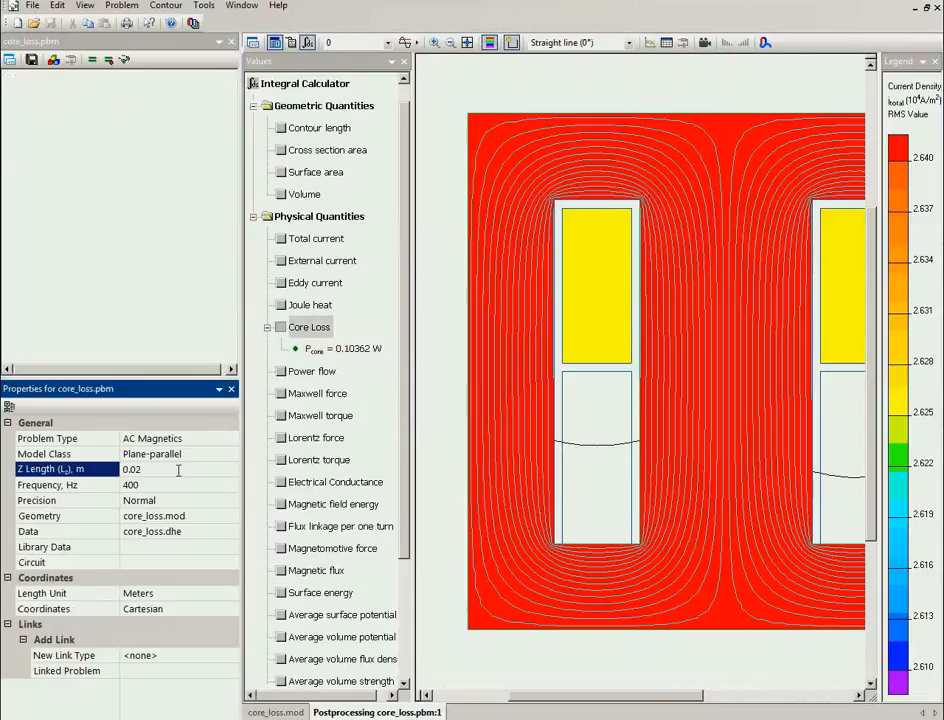
click(372, 349)
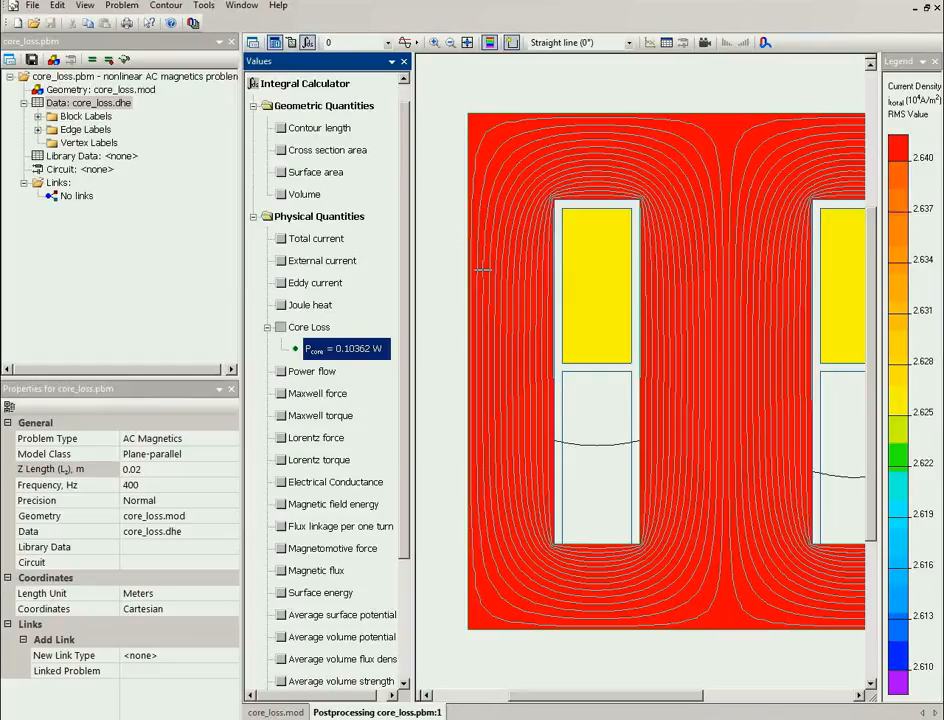
- Deselect the core contour and change the field picture's color map to Power Loss Q
click(500, 277)
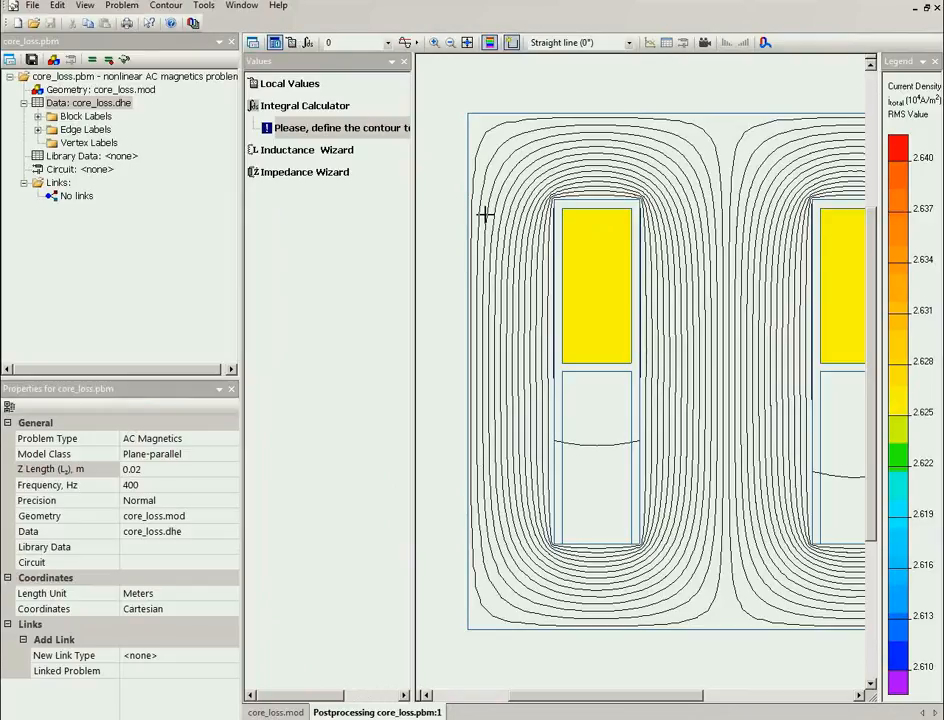
click(85, 6)
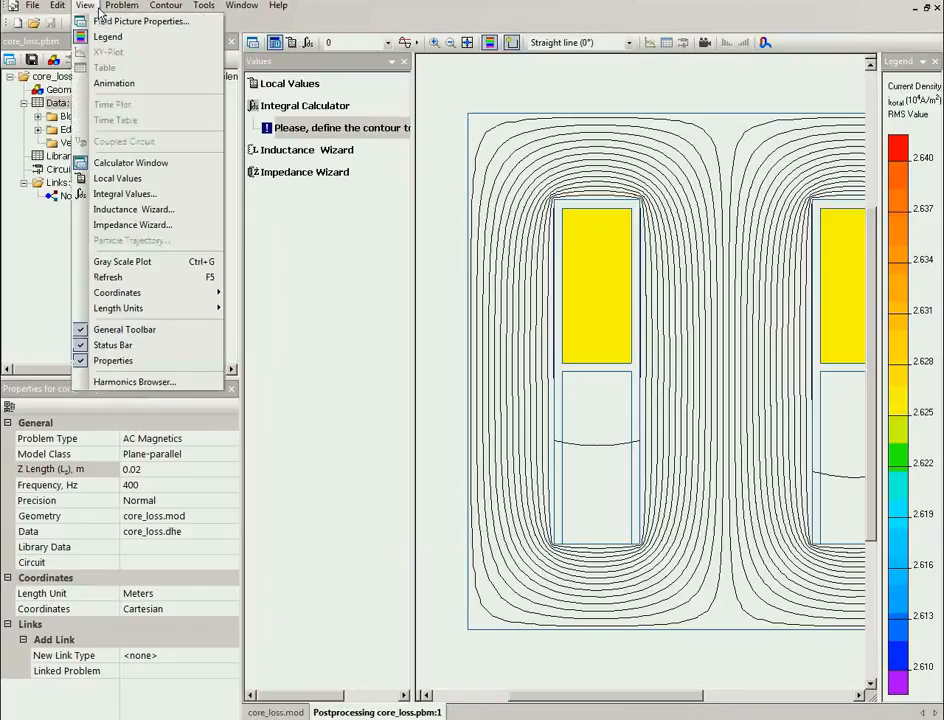
click(105, 22)
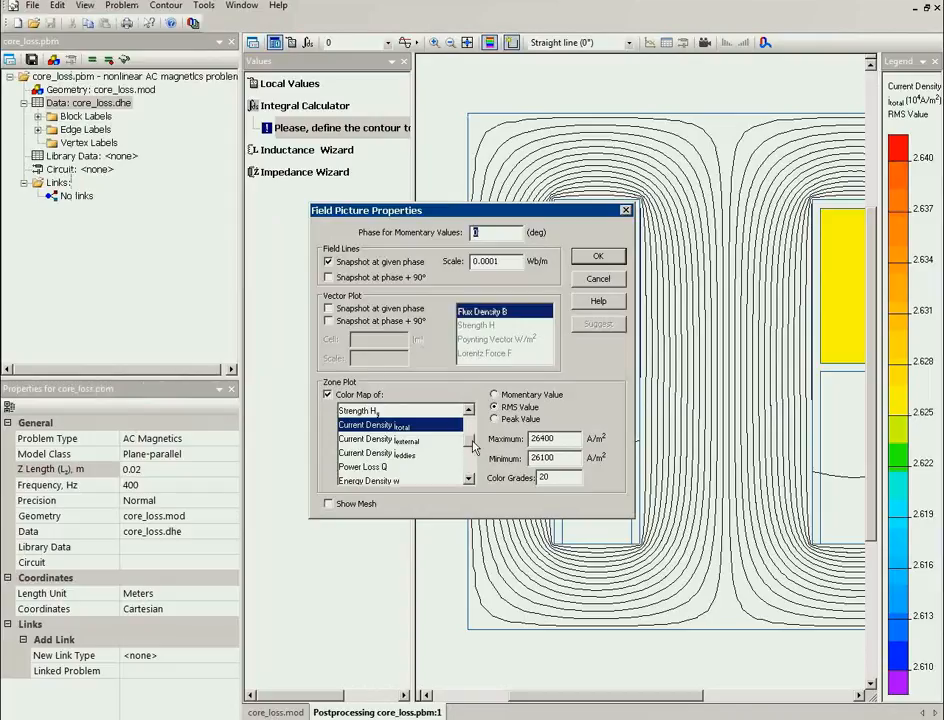
drag(474, 448, 474, 460)
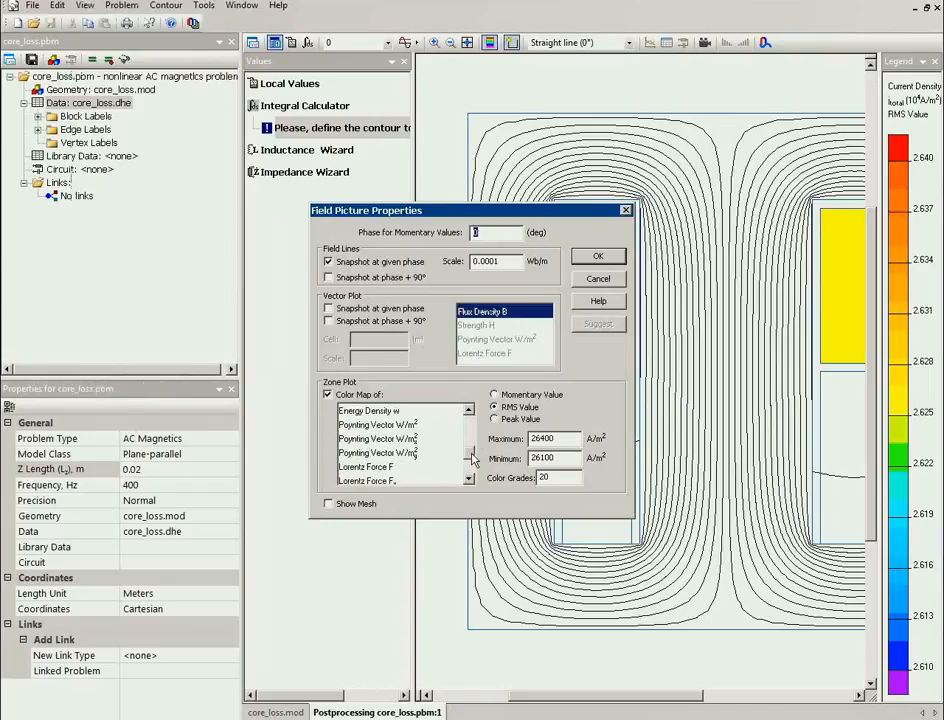
scroll(474, 460, up, 2)
click(380, 424)
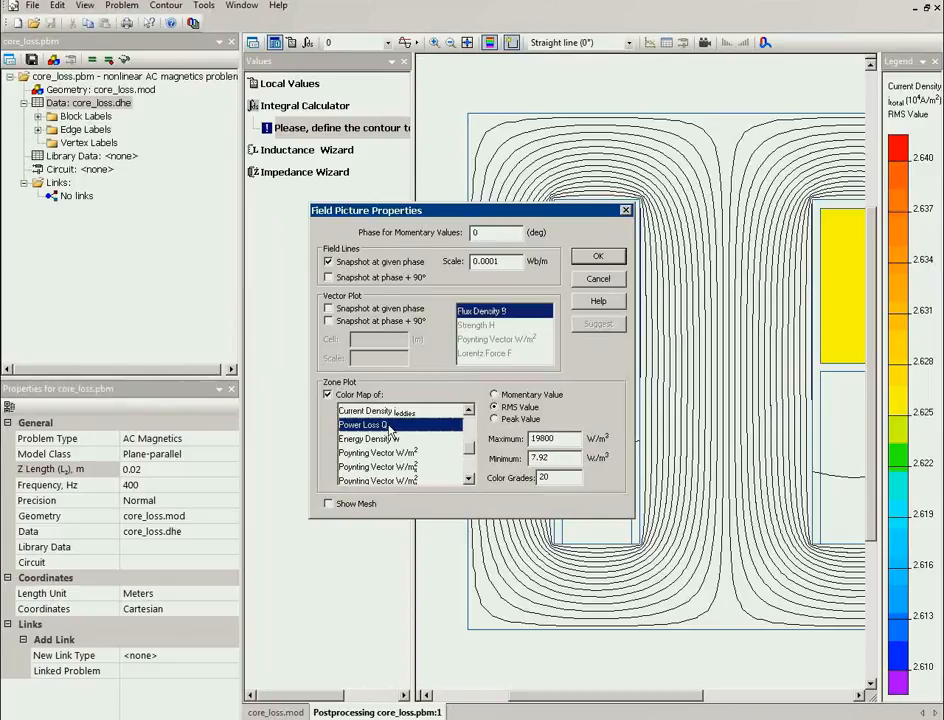
click(598, 256)
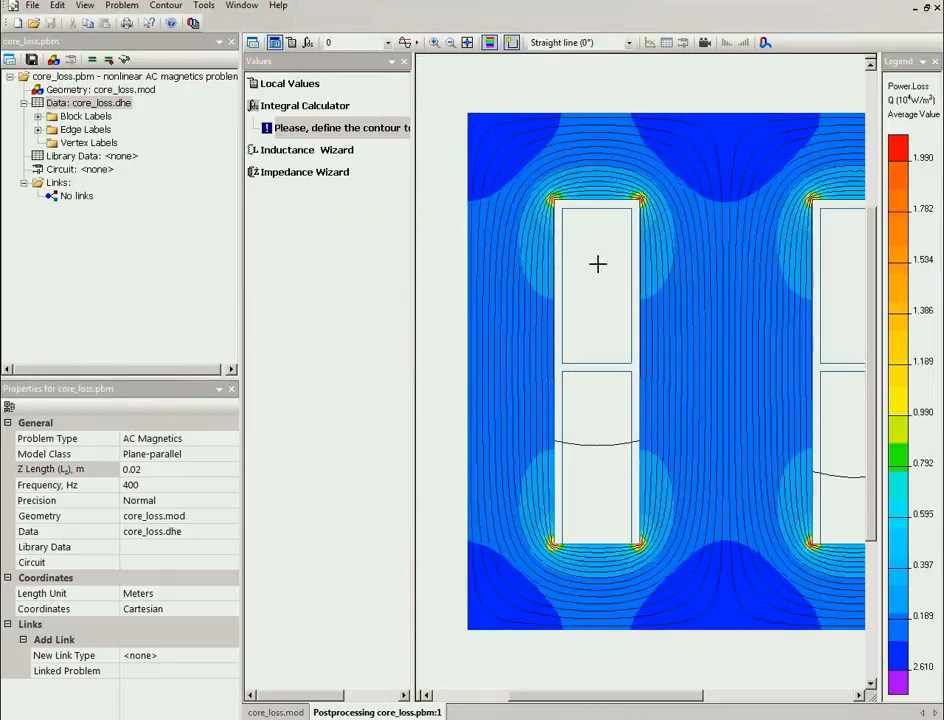